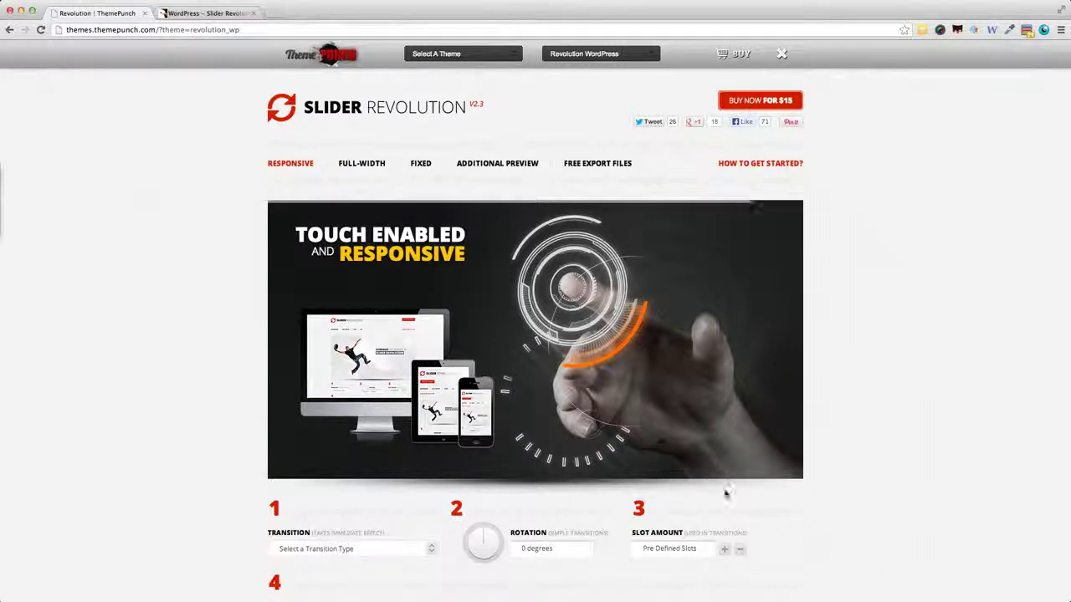
Step: Look over the Slider Revolution Responsive WordPress Plugin sales page on CodeCanyon and return to the ThemePunch demo
{"action": "left_click", "coordinate": [201, 13]}
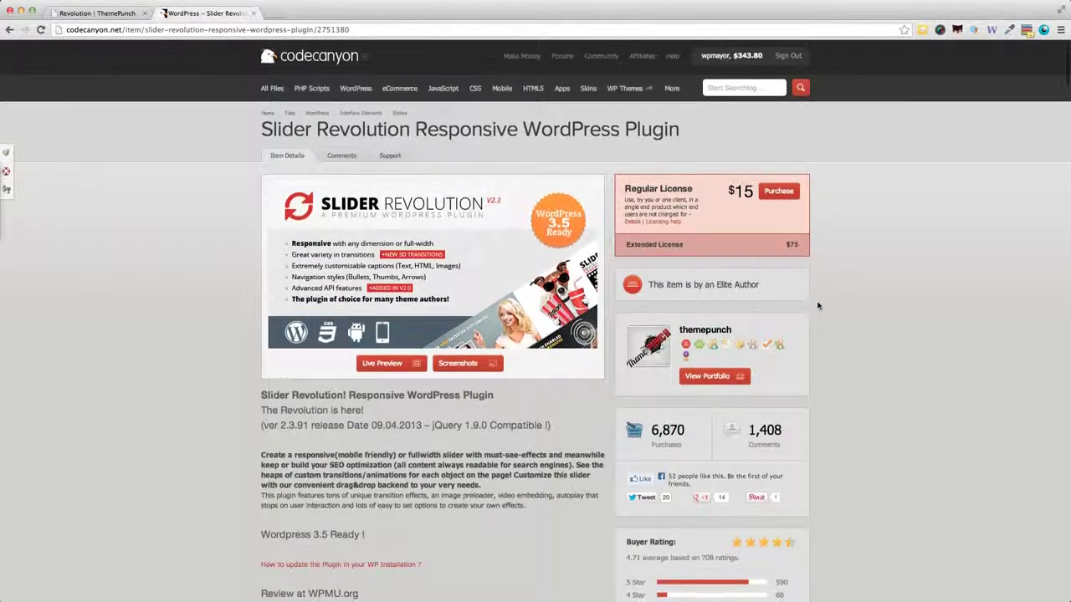
{"action": "scroll", "coordinate": [1021, 301], "scroll_direction": "down", "scroll_amount": 3}
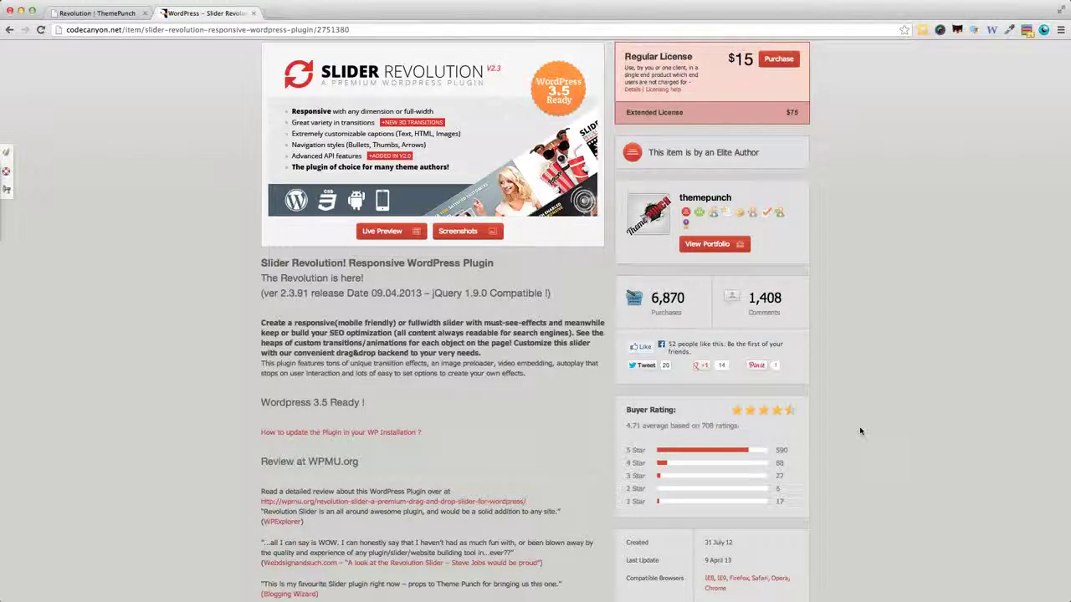
{"action": "key", "text": "ctrl+shift+Tab"}
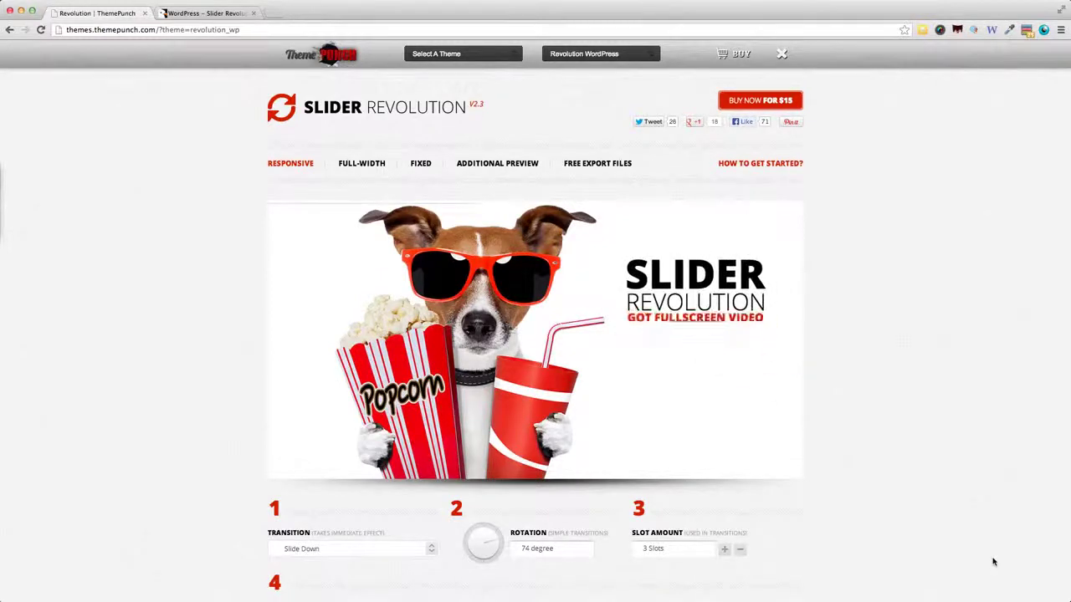
Step: Preview the demo slider with its navigation thumbs set to Bullets, and set them back to Thumbnails
{"action": "scroll", "coordinate": [939, 553], "scroll_direction": "down", "scroll_amount": 3}
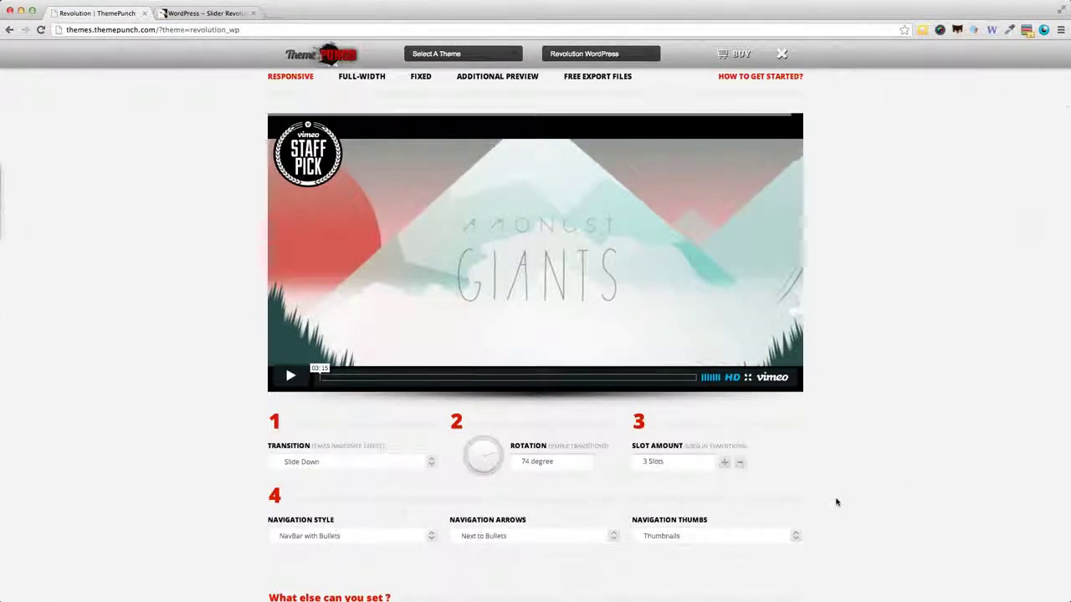
{"action": "scroll", "coordinate": [837, 502], "scroll_direction": "down", "scroll_amount": 2}
{"action": "left_click", "coordinate": [795, 490]}
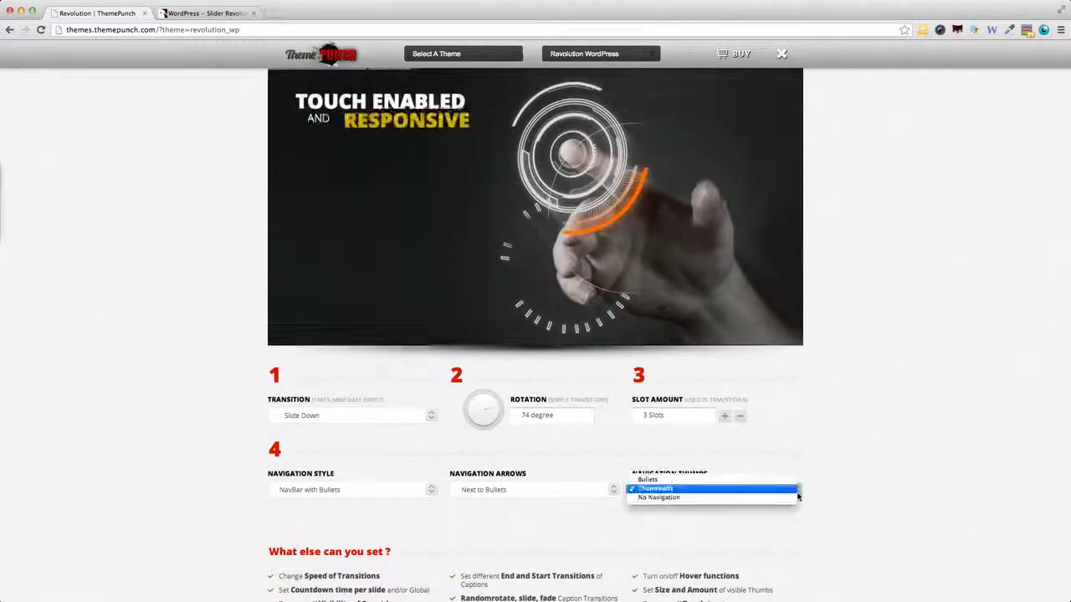
{"action": "left_click", "coordinate": [676, 480]}
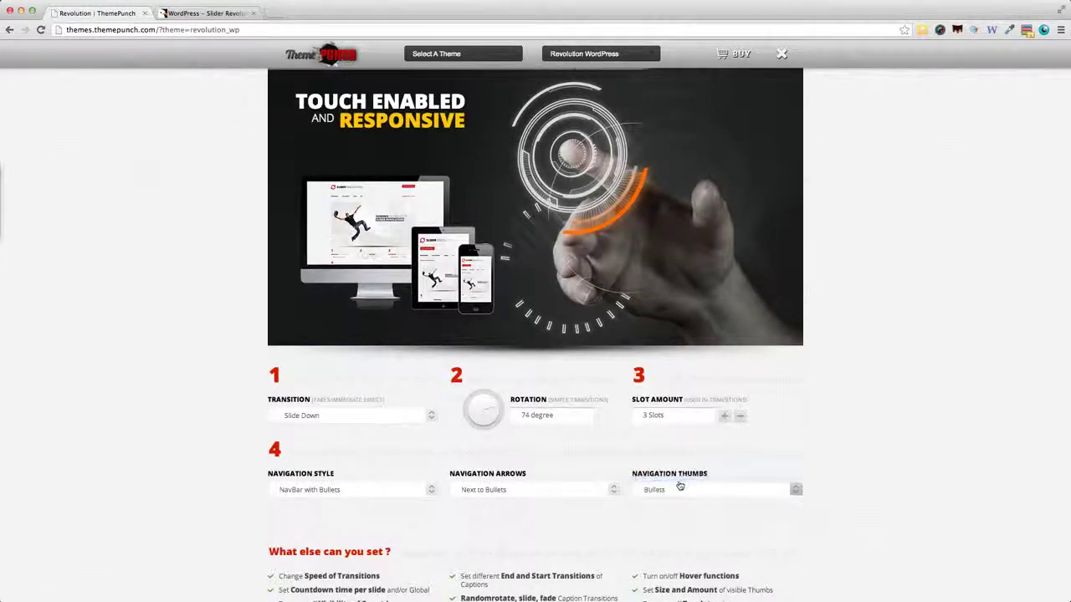
{"action": "mouse_move", "coordinate": [535, 328]}
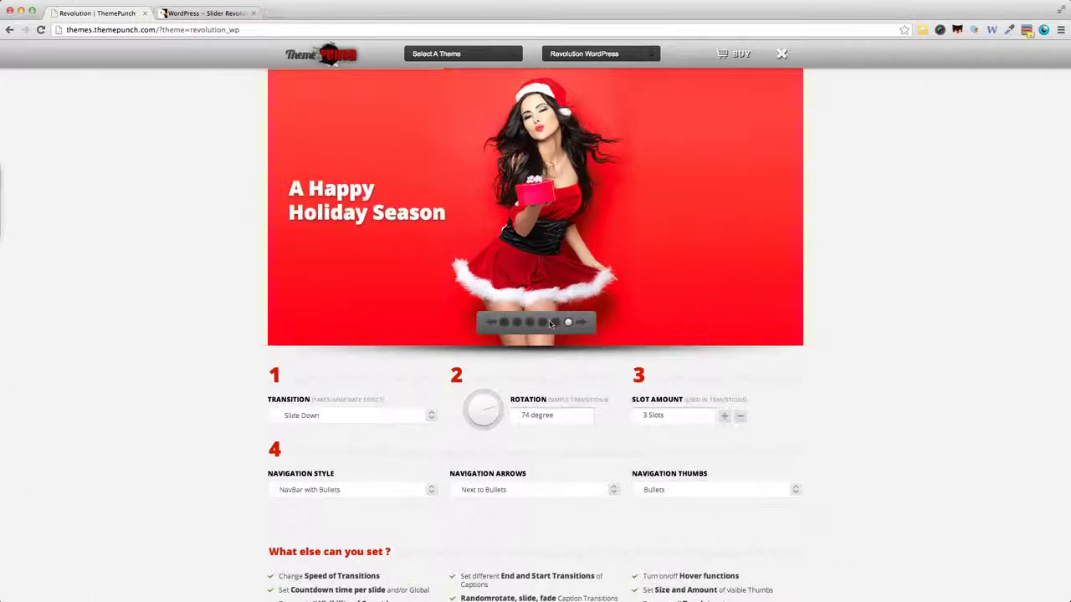
{"action": "left_click", "coordinate": [666, 490]}
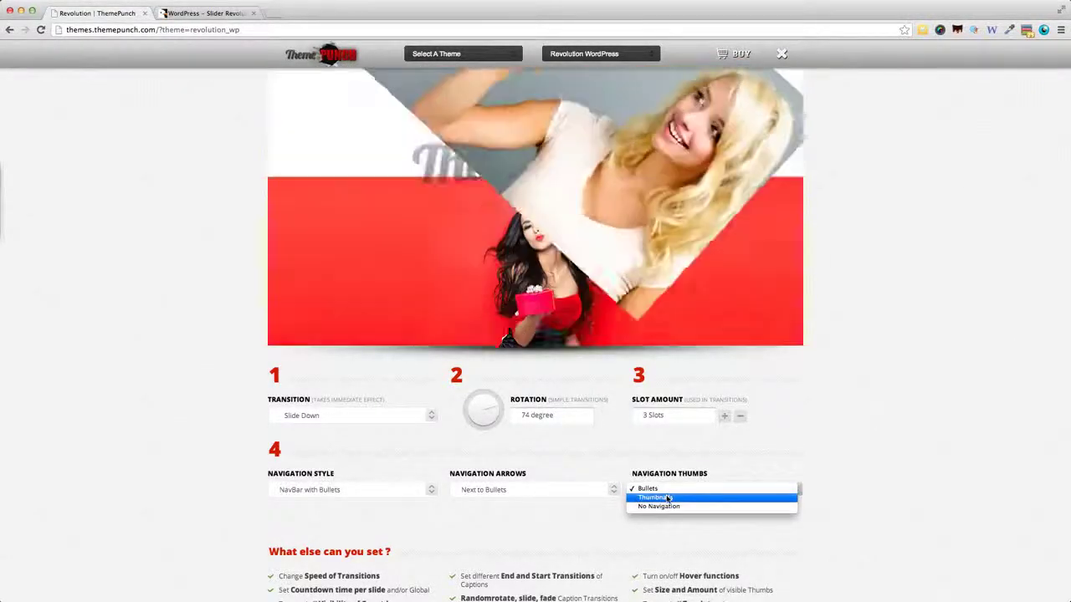
{"action": "left_click", "coordinate": [668, 500]}
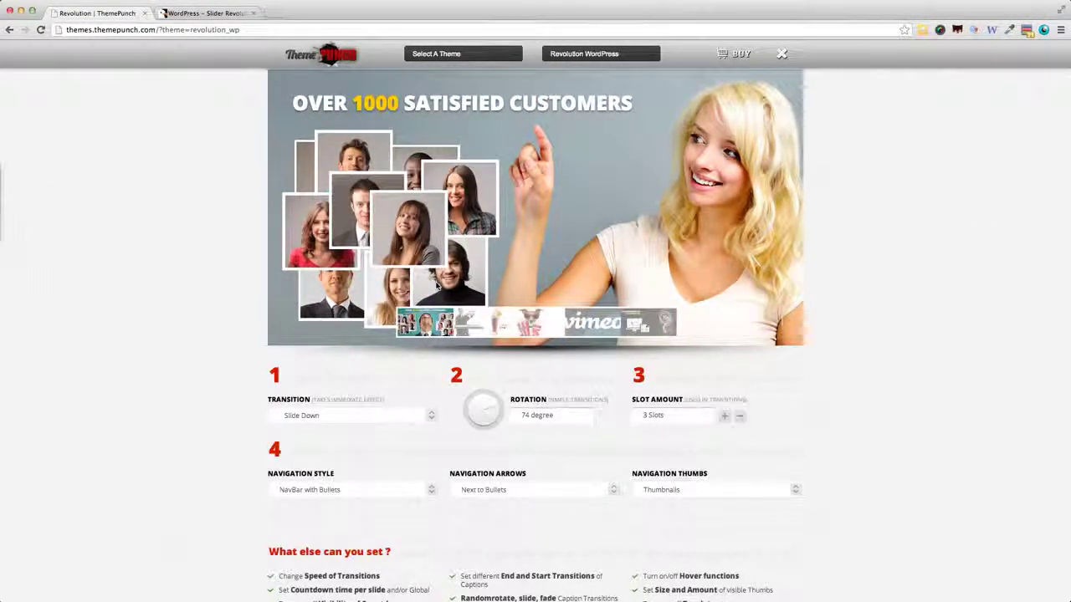
{"action": "scroll", "coordinate": [440, 276], "scroll_direction": "up", "scroll_amount": 1}
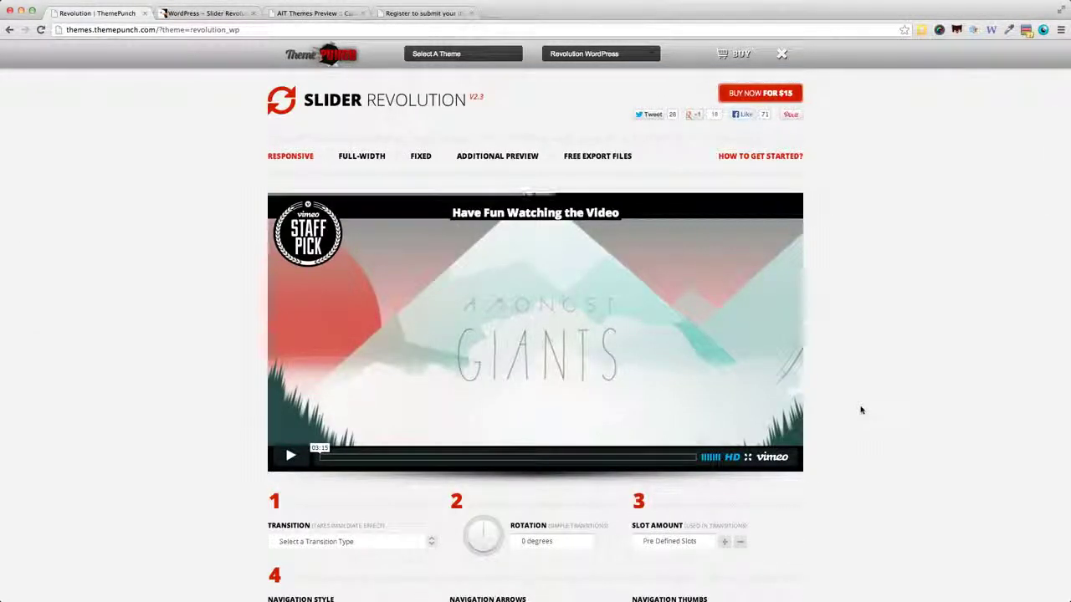
Step: Shrink the browser window to phone width to check the slider's responsive behaviour, and restore the window to full size
{"action": "mouse_move", "coordinate": [778, 382]}
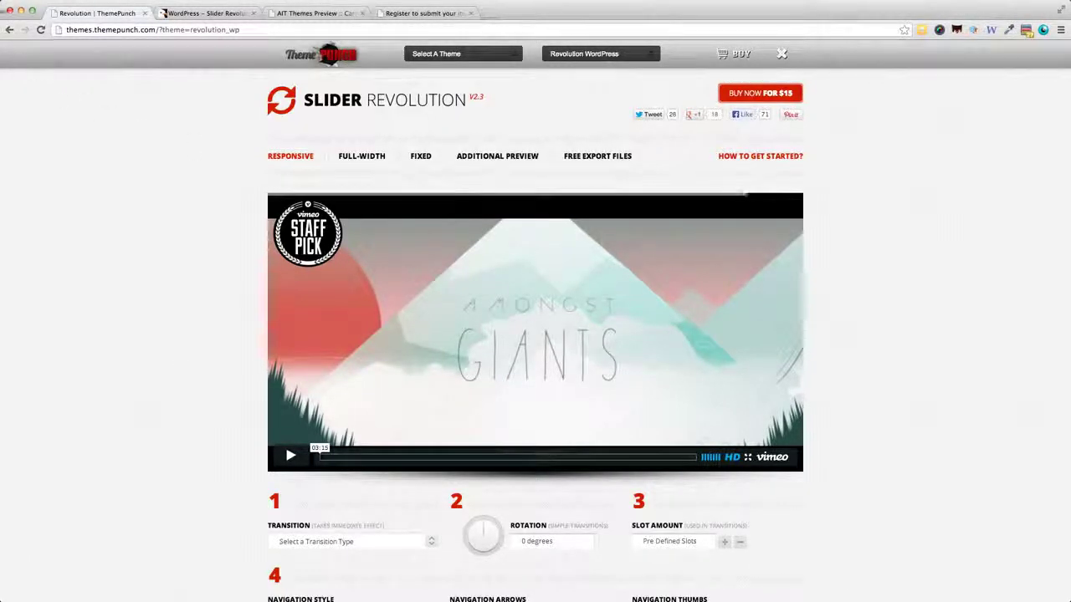
{"action": "left_click_drag", "start_coordinate": [3, 5], "coordinate": [665, 184]}
{"action": "left_click_drag", "start_coordinate": [799, 198], "coordinate": [532, 65]}
{"action": "left_click_drag", "start_coordinate": [801, 294], "coordinate": [631, 293]}
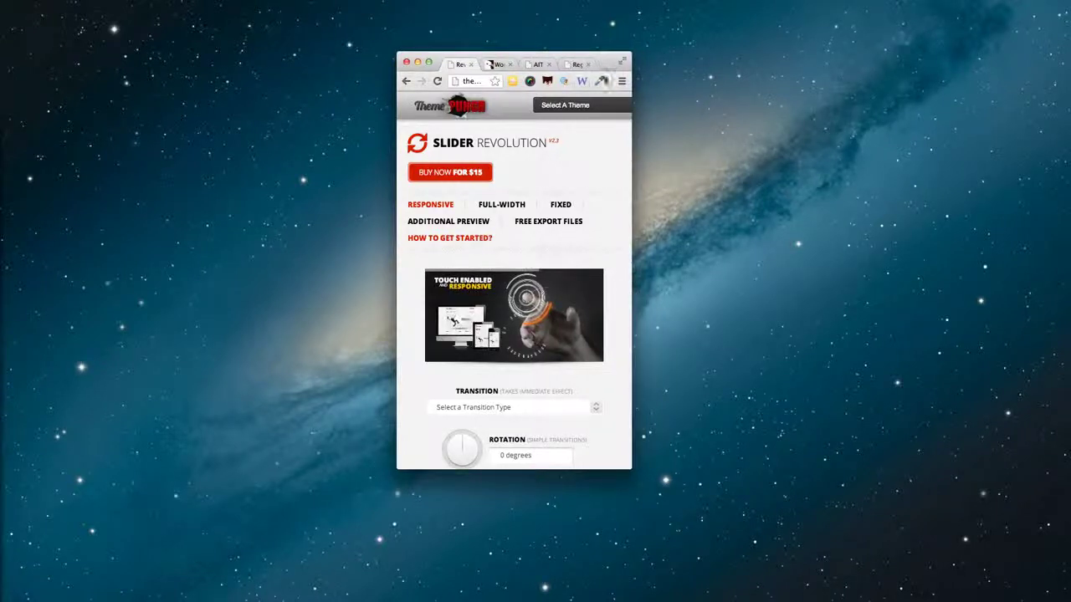
{"action": "left_click_drag", "start_coordinate": [394, 72], "coordinate": [192, 78]}
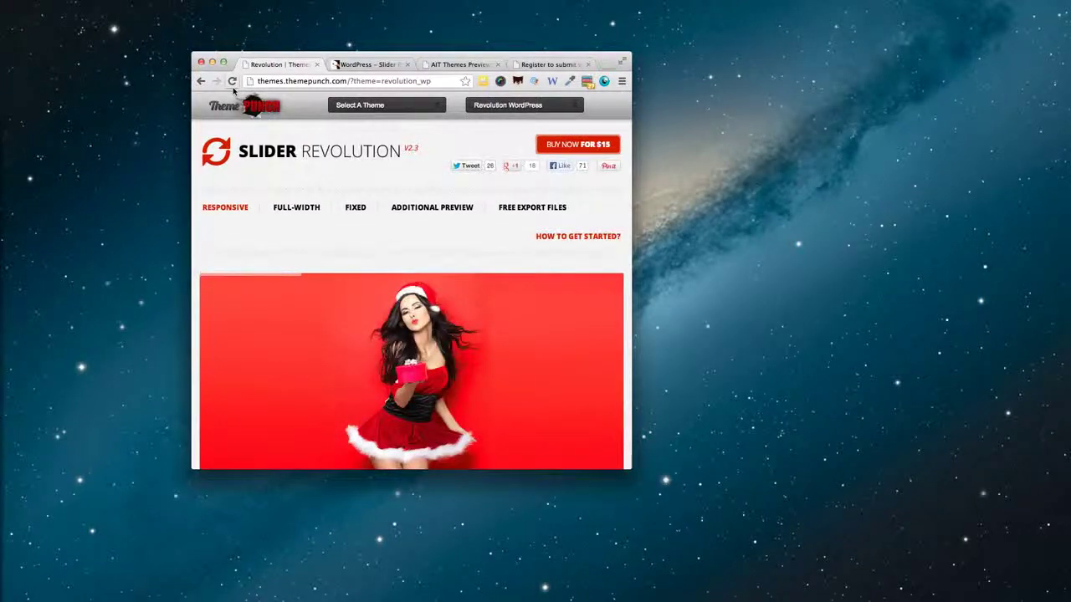
{"action": "key", "text": "super+alt+f"}
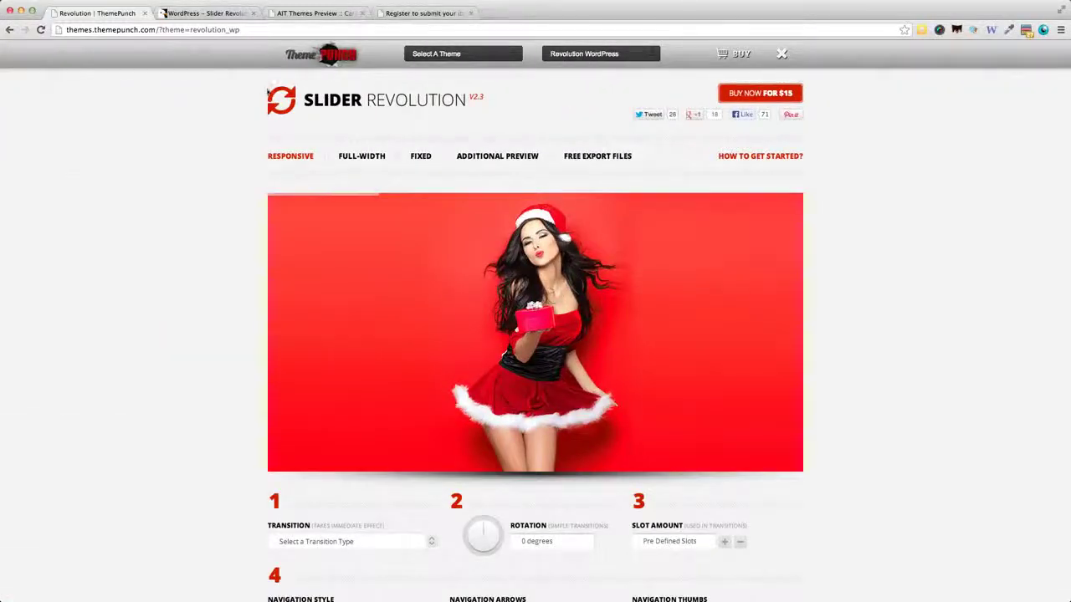
Step: View the full-width and fixed versions of the demo slider
{"action": "left_click", "coordinate": [358, 160]}
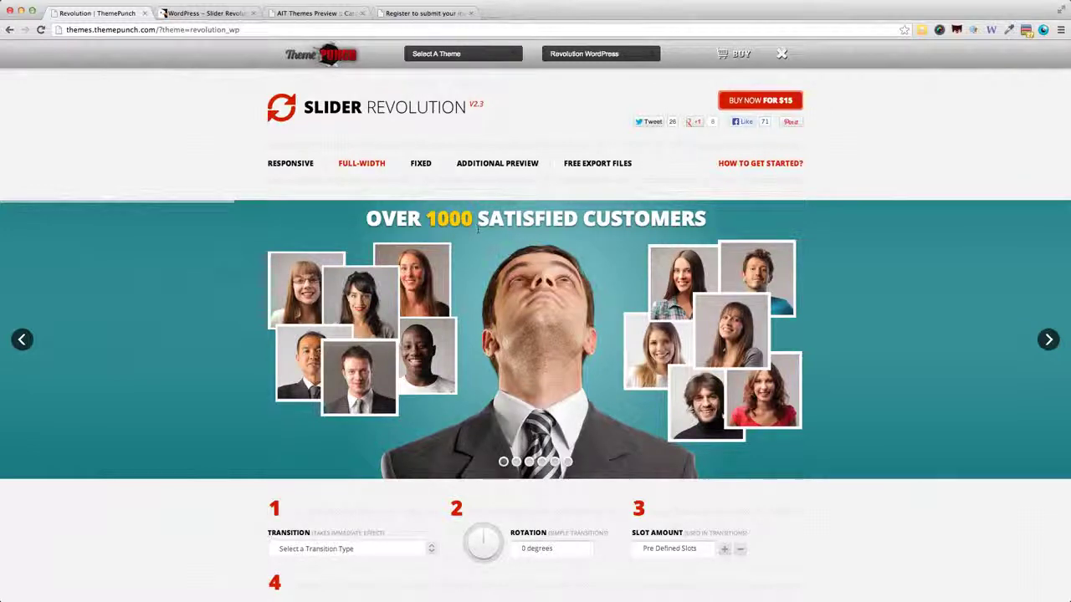
{"action": "left_click", "coordinate": [421, 165]}
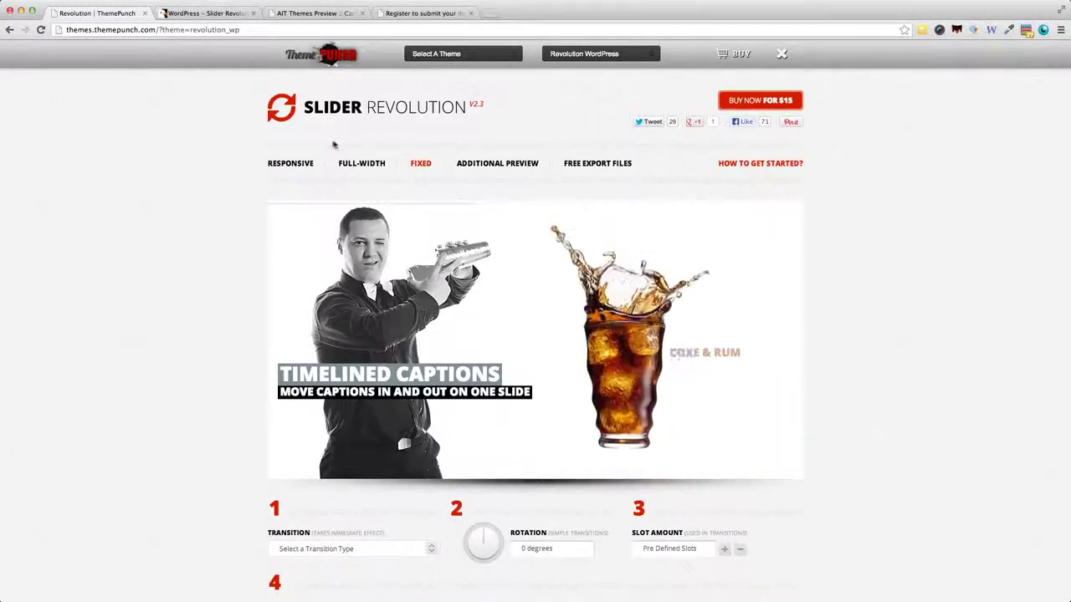
Step: Browse the homepage slider's slides in the AIT Cartoon Theme preview
{"action": "left_click", "coordinate": [298, 14]}
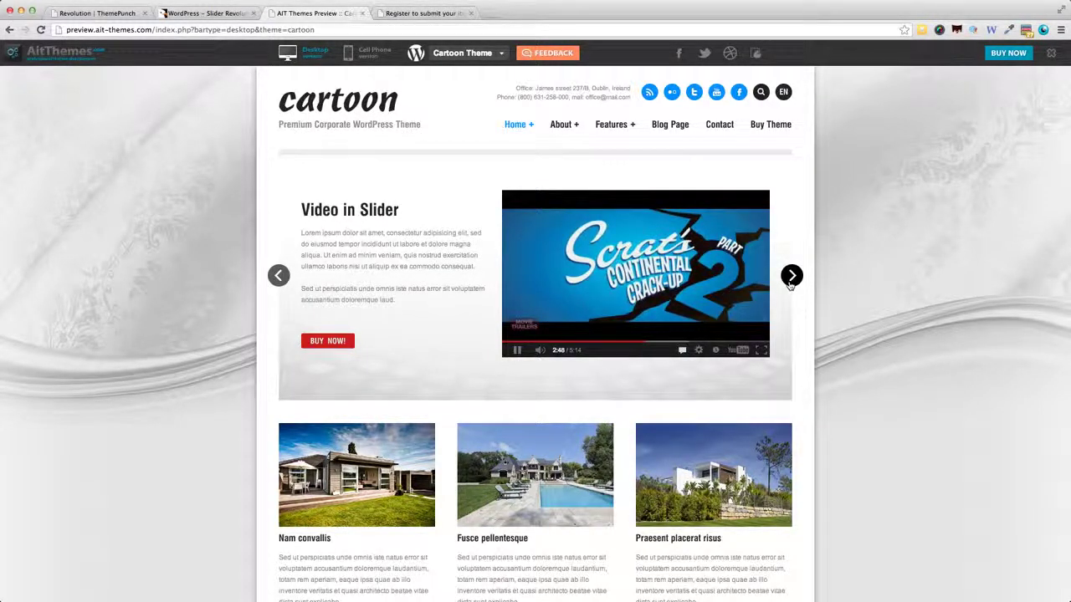
{"action": "left_click", "coordinate": [792, 277]}
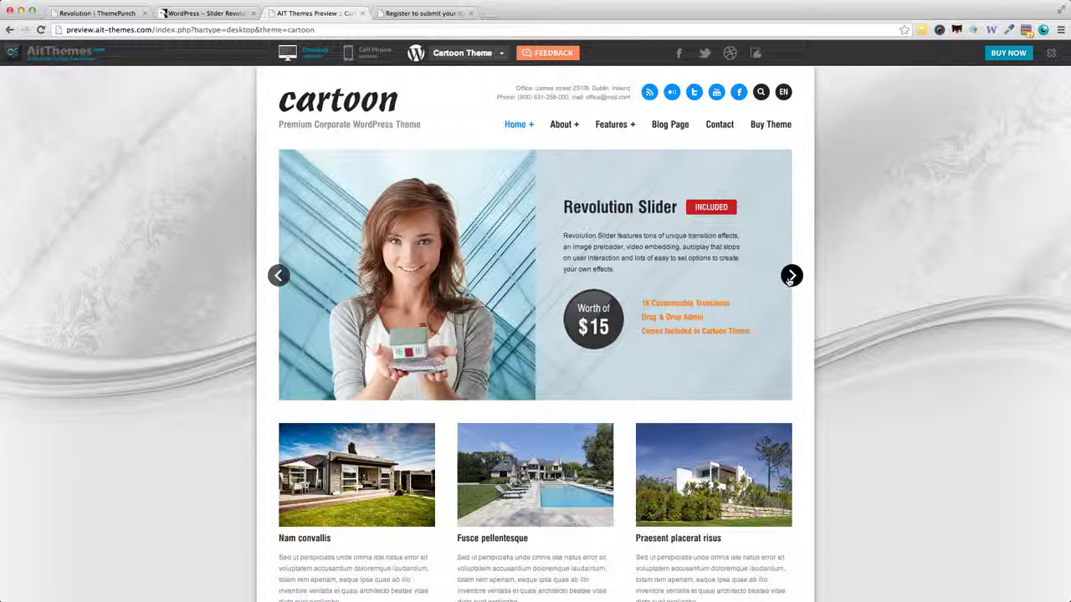
{"action": "left_click", "coordinate": [790, 277]}
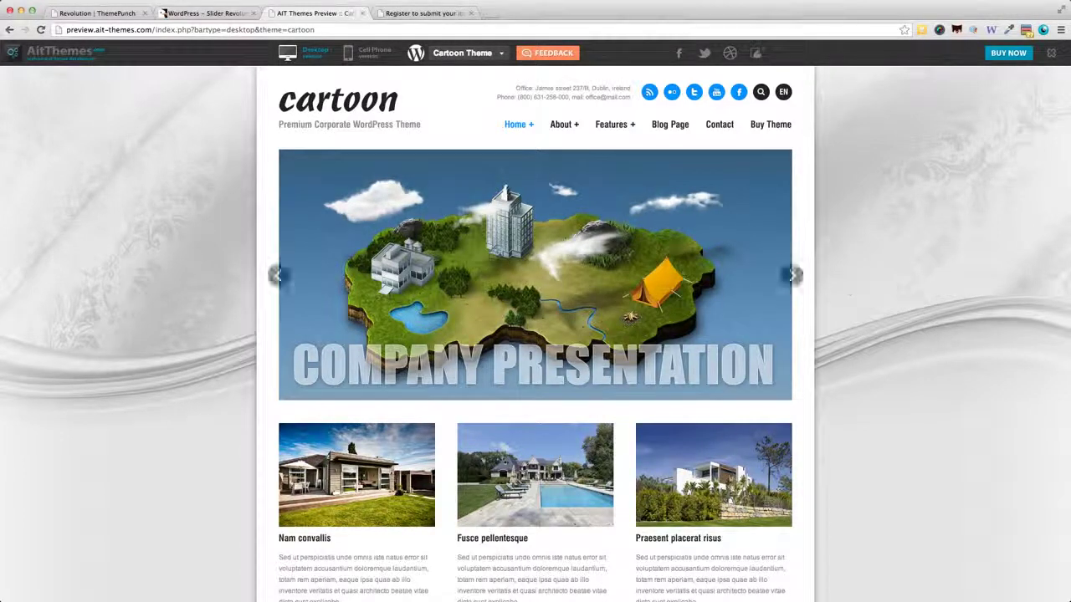
Step: Browse the slider in the Directory theme preview, play its embedded video and advance to the following slide
{"action": "left_click", "coordinate": [399, 13]}
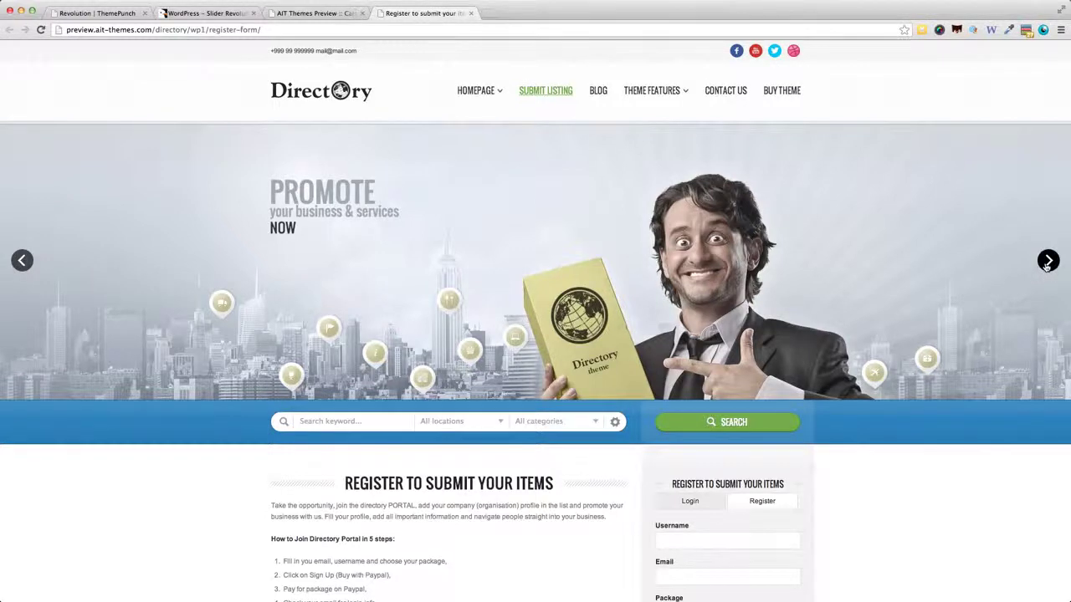
{"action": "left_click", "coordinate": [1047, 263]}
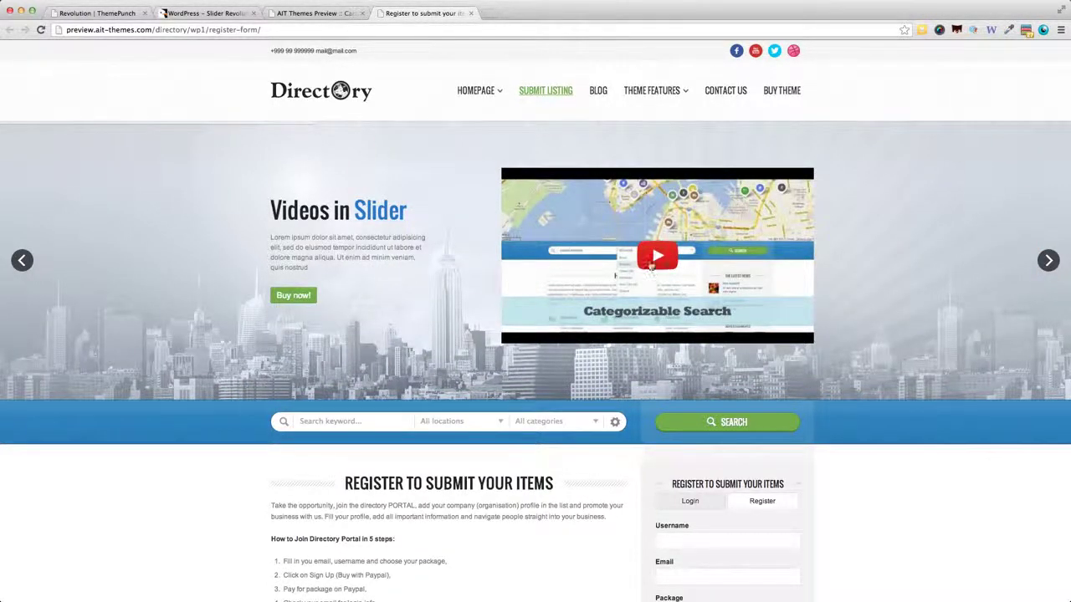
{"action": "left_click", "coordinate": [651, 269]}
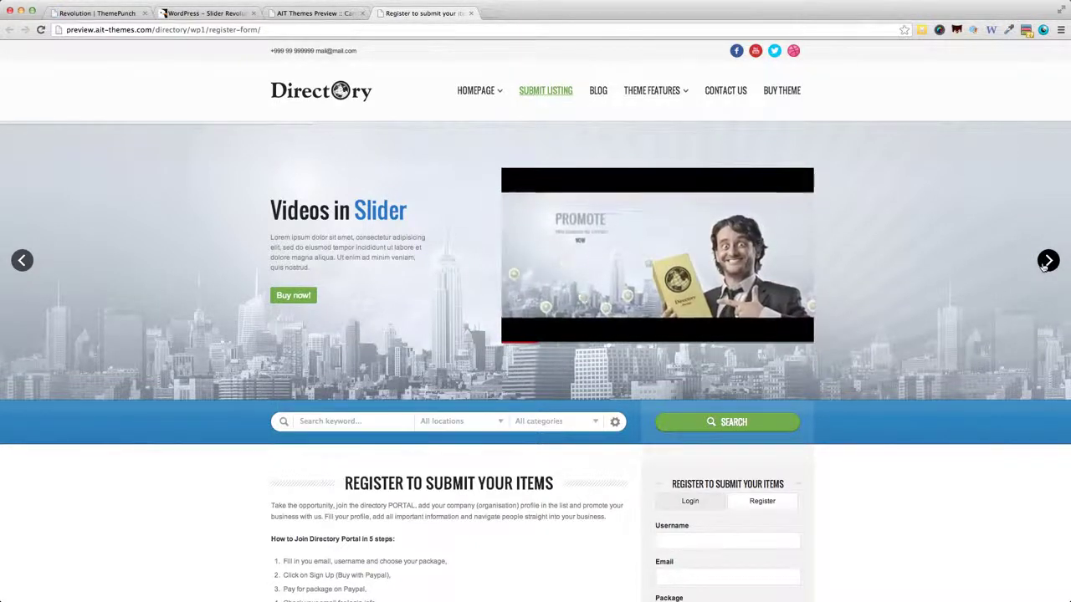
{"action": "left_click", "coordinate": [1046, 262]}
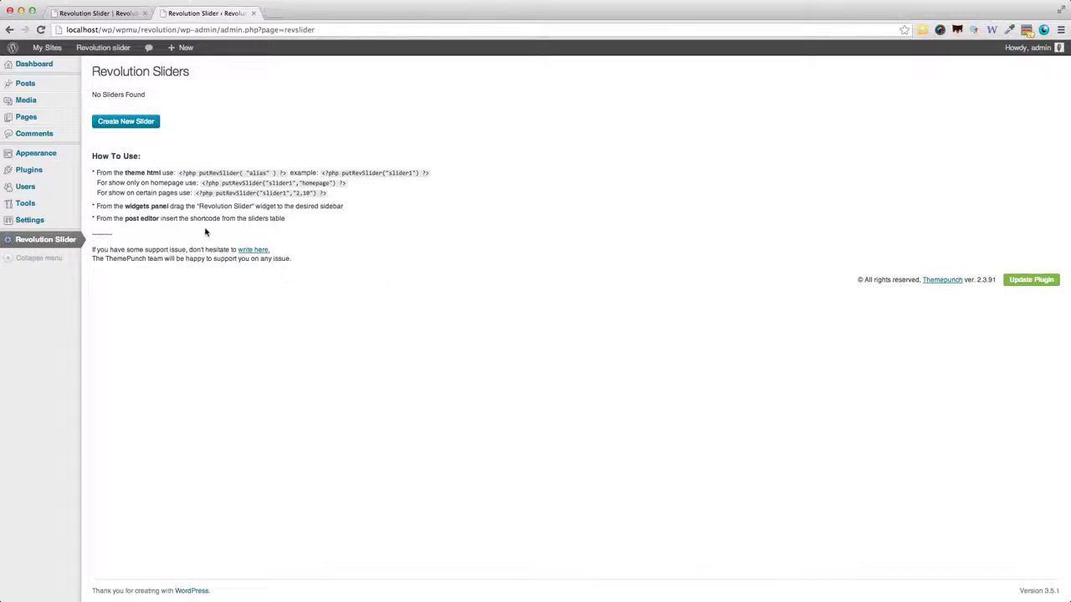
Step: View the site's Revolution Slider page and return to the Revolution Sliders admin screen
{"action": "left_click", "coordinate": [124, 15]}
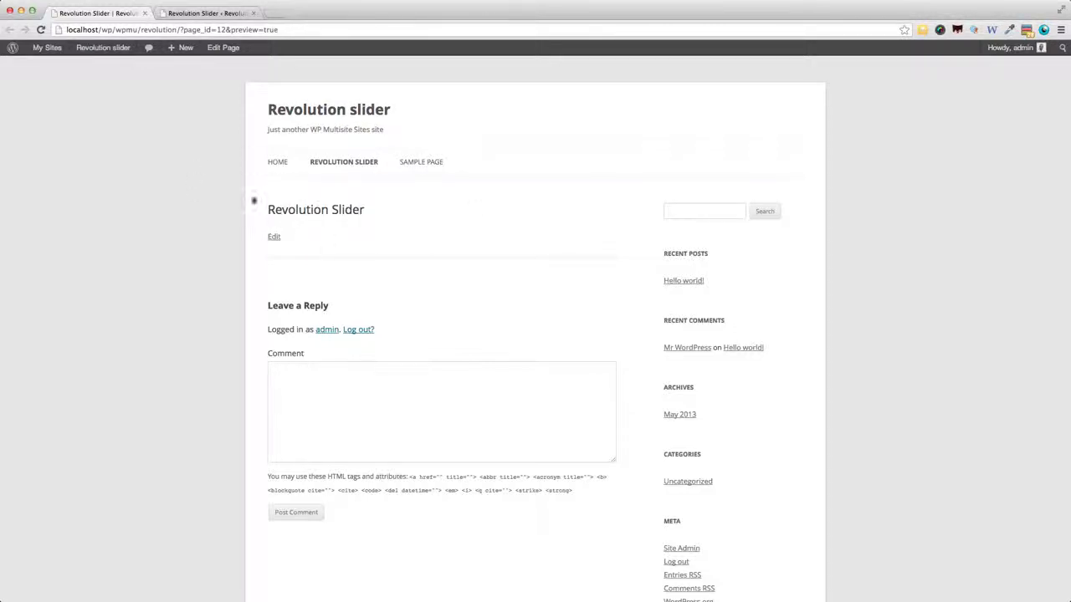
{"action": "mouse_move", "coordinate": [194, 43]}
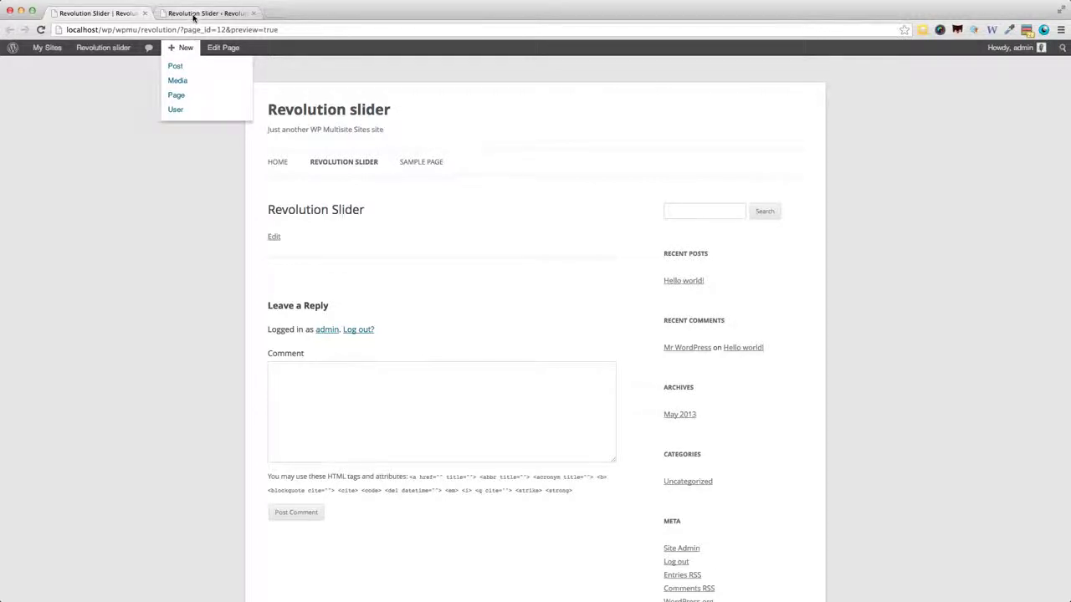
{"action": "left_click", "coordinate": [194, 15]}
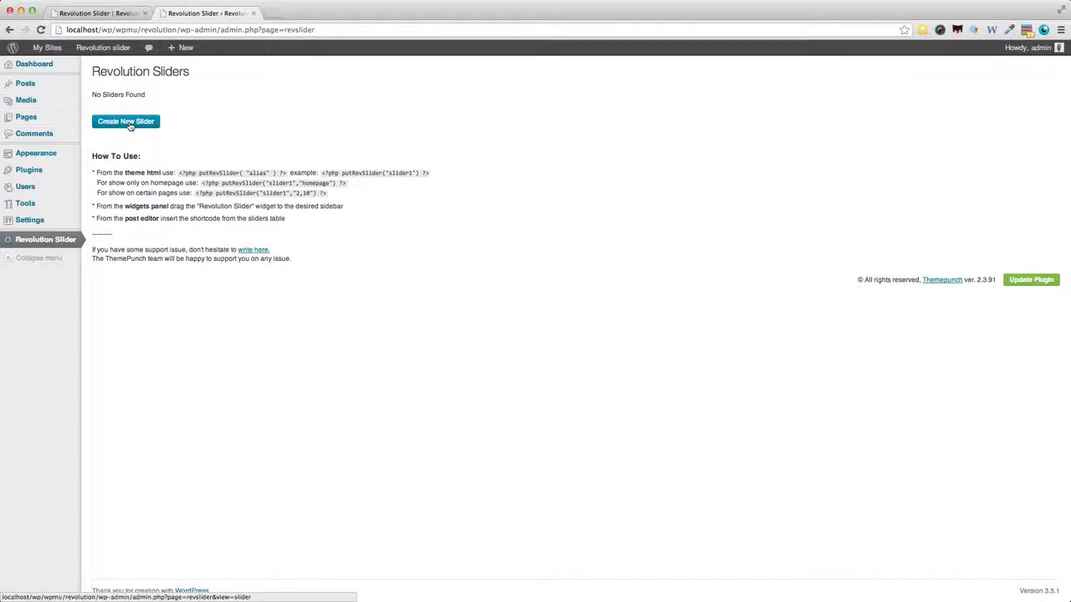
Step: Start a new slider with the title Slider1 and the alias slider1
{"action": "left_click", "coordinate": [130, 126]}
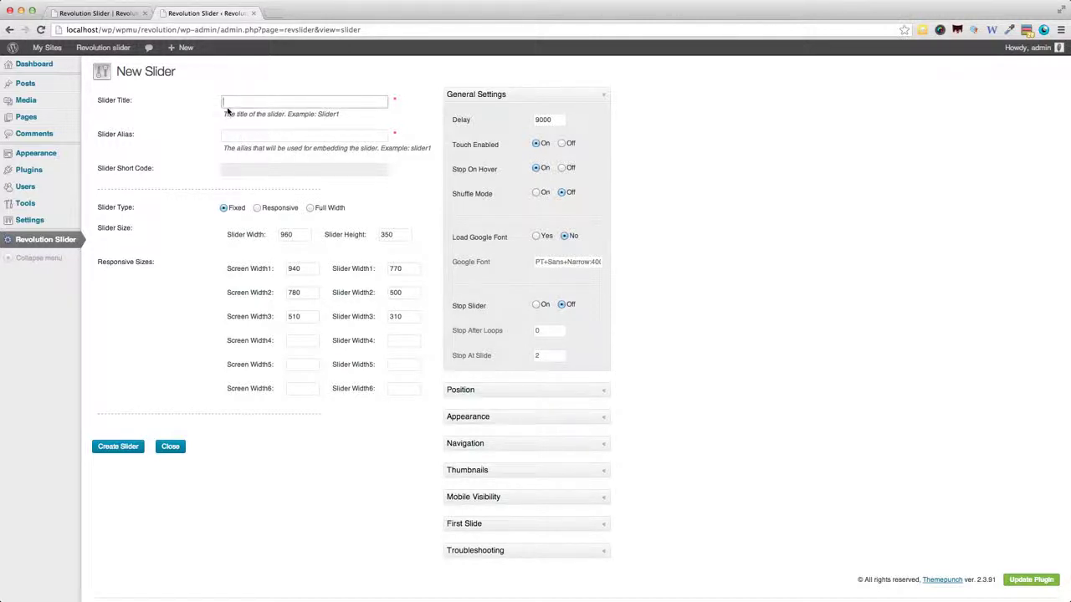
{"action": "left_click", "coordinate": [304, 136]}
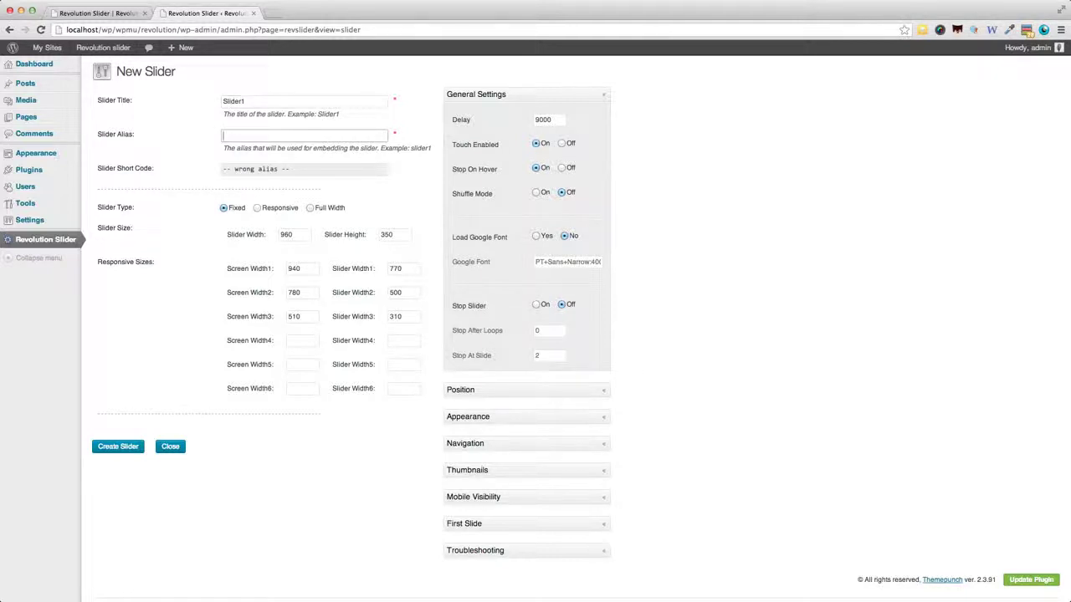
{"action": "type", "text": "slider1"}
Step: Copy the shortcode [rev_slider slider1] into the content of the site's Revolution Slider page and update the page
{"action": "left_click_drag", "start_coordinate": [326, 169], "coordinate": [219, 170]}
{"action": "key", "text": "super+c"}
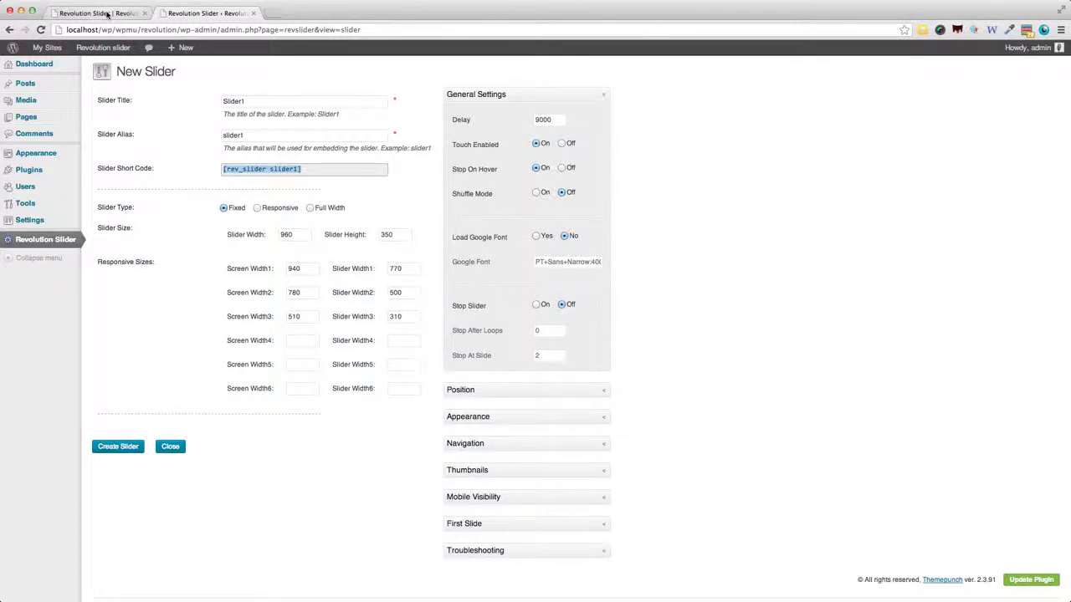
{"action": "left_click", "coordinate": [107, 14]}
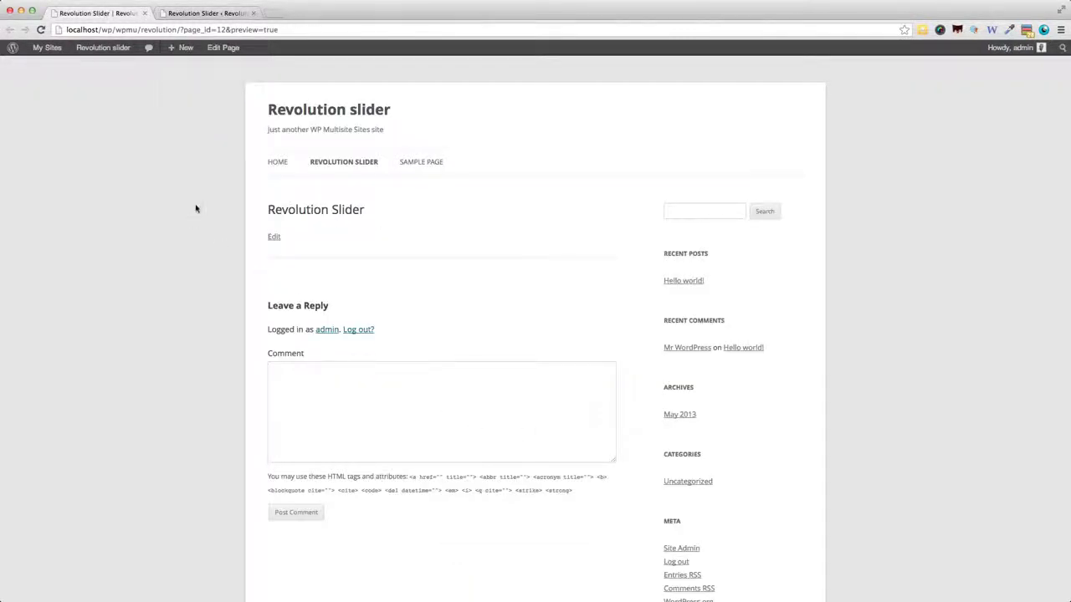
{"action": "left_click", "coordinate": [275, 236]}
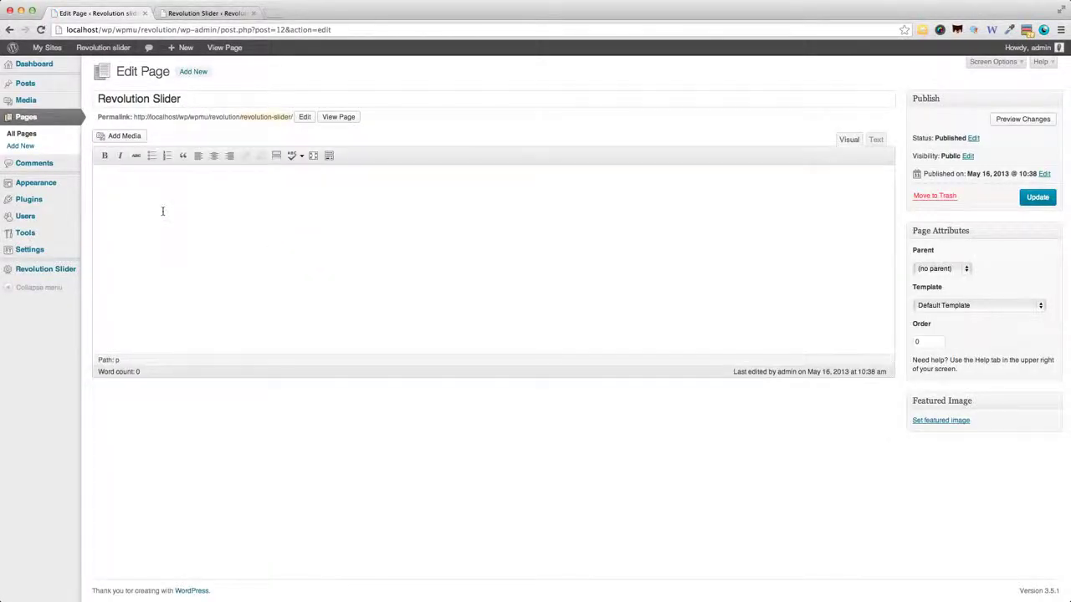
{"action": "key", "text": "super+v"}
{"action": "left_click", "coordinate": [1037, 196]}
Step: Set the new slider's type to Full Width, and look over its Position and General Settings options
{"action": "left_click", "coordinate": [205, 13]}
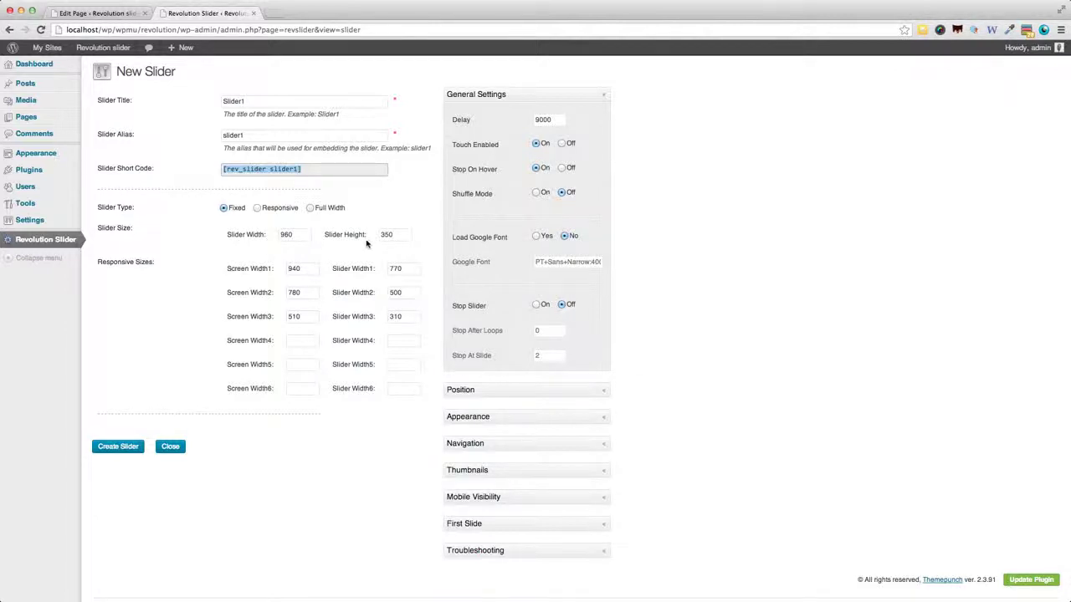
{"action": "left_click", "coordinate": [309, 208]}
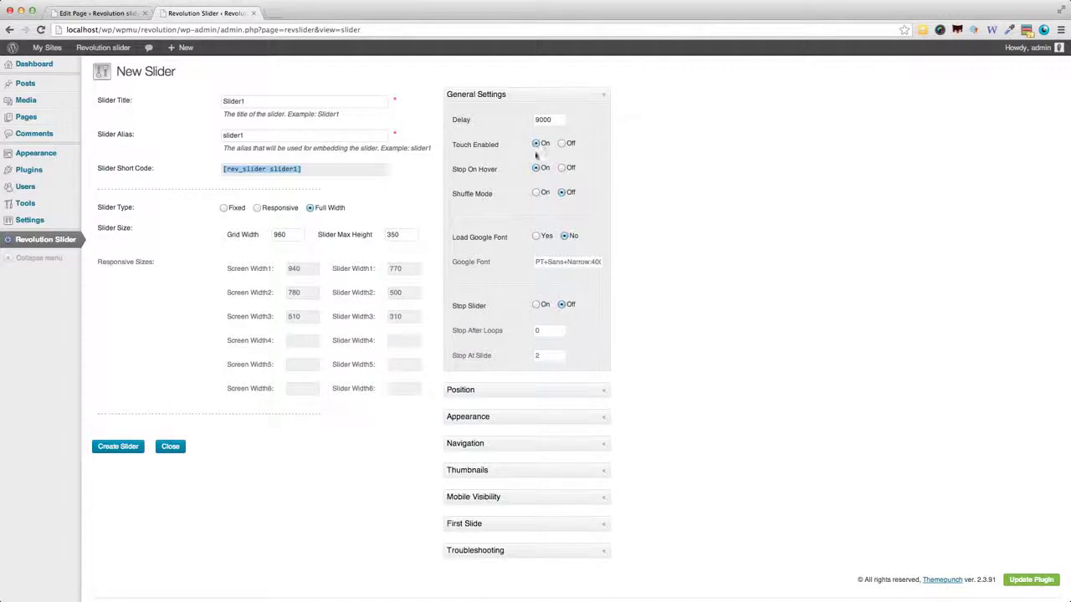
{"action": "left_click", "coordinate": [573, 394]}
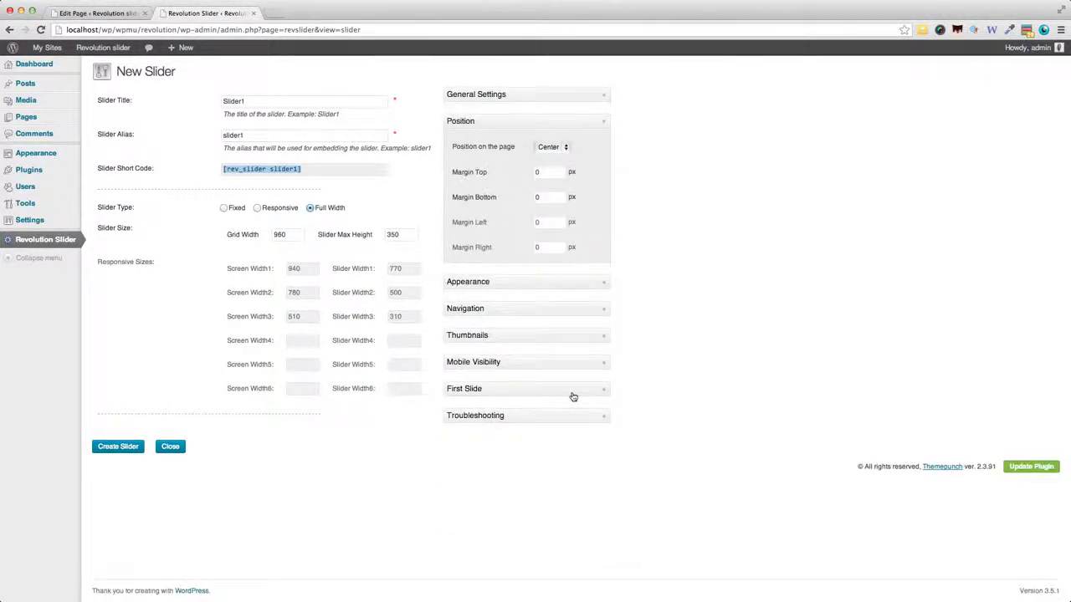
{"action": "left_click", "coordinate": [505, 103]}
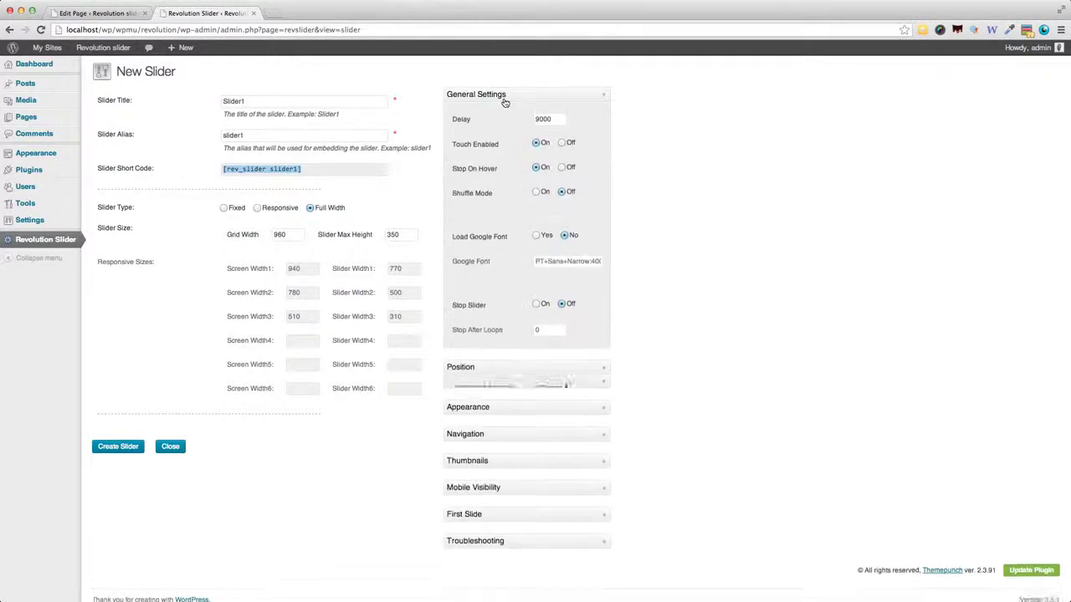
Step: Look over the Appearance and Navigation options of the new slider, including the navigation and arrow alignment settings
{"action": "left_click", "coordinate": [511, 422]}
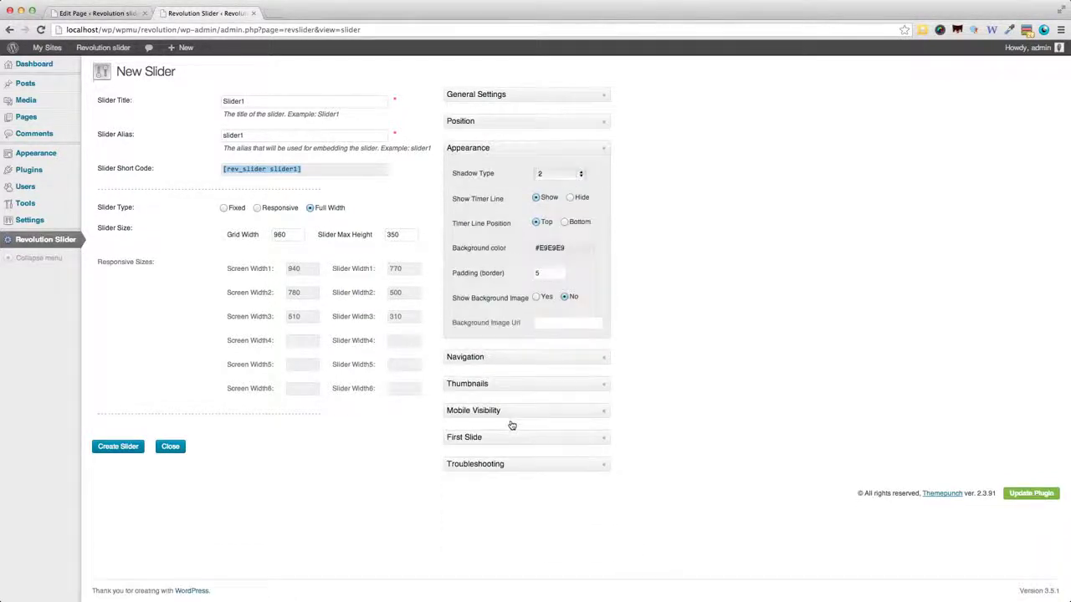
{"action": "left_click", "coordinate": [504, 361]}
{"action": "scroll", "coordinate": [524, 502], "scroll_direction": "down", "scroll_amount": 5}
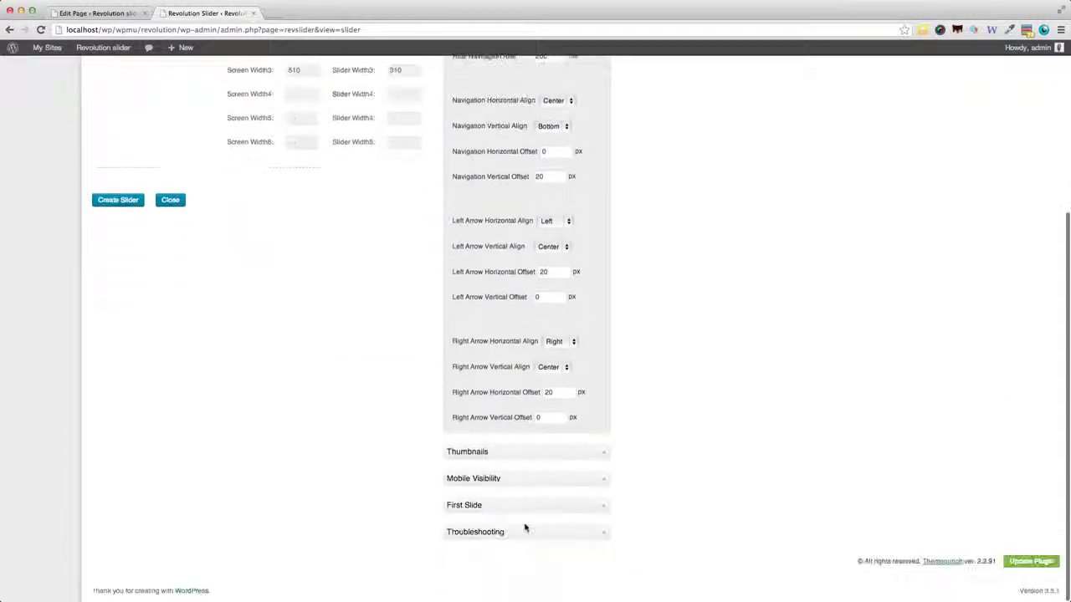
{"action": "scroll", "coordinate": [527, 528], "scroll_direction": "up", "scroll_amount": 3}
{"action": "scroll", "coordinate": [527, 528], "scroll_direction": "up", "scroll_amount": 3}
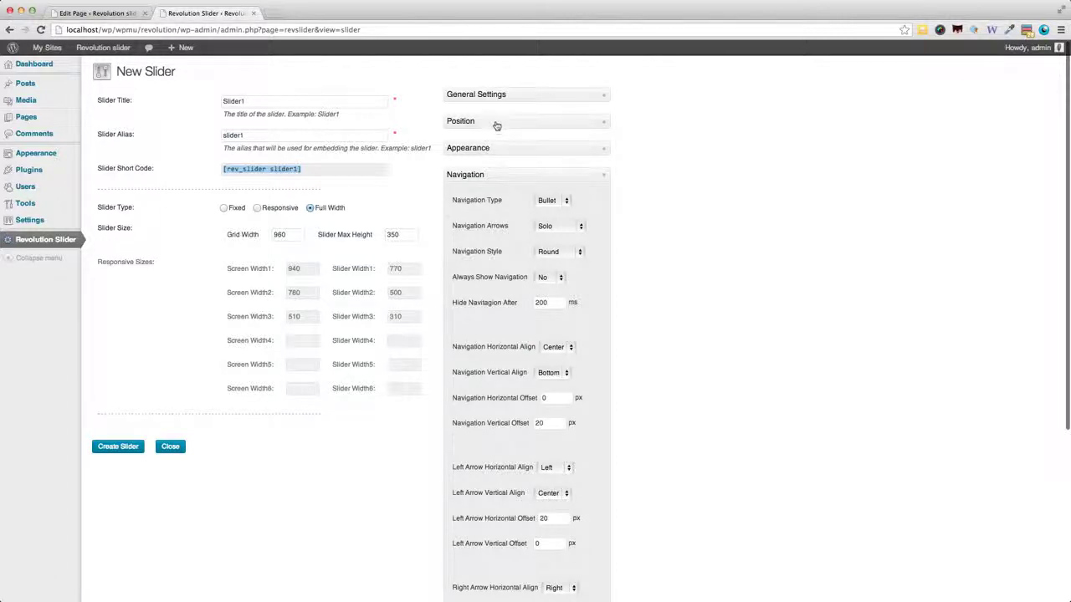
{"action": "scroll", "coordinate": [512, 159], "scroll_direction": "down", "scroll_amount": 5}
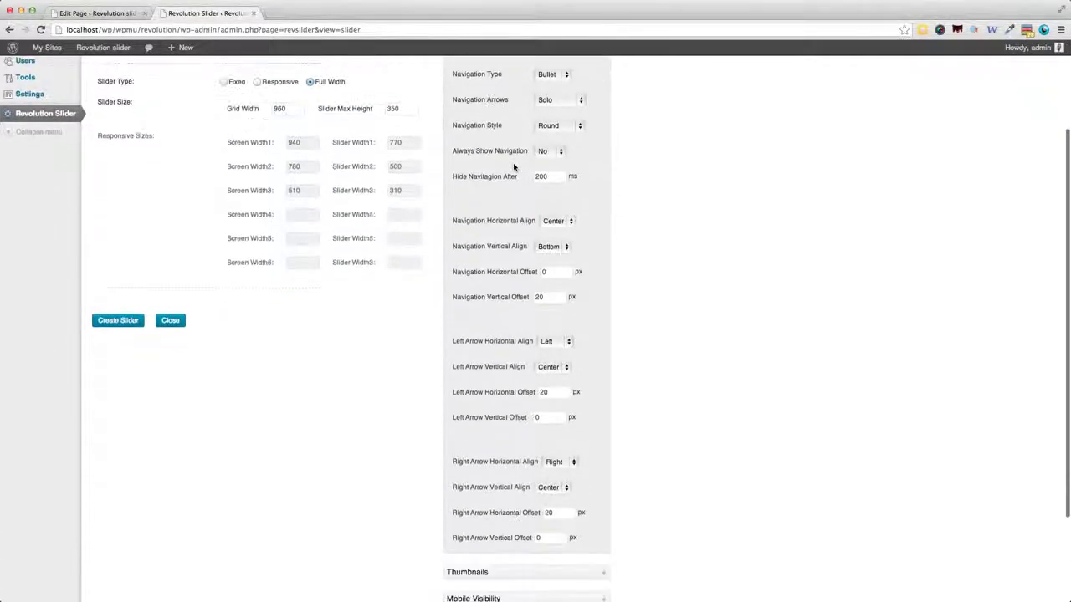
{"action": "scroll", "coordinate": [514, 165], "scroll_direction": "down", "scroll_amount": 1}
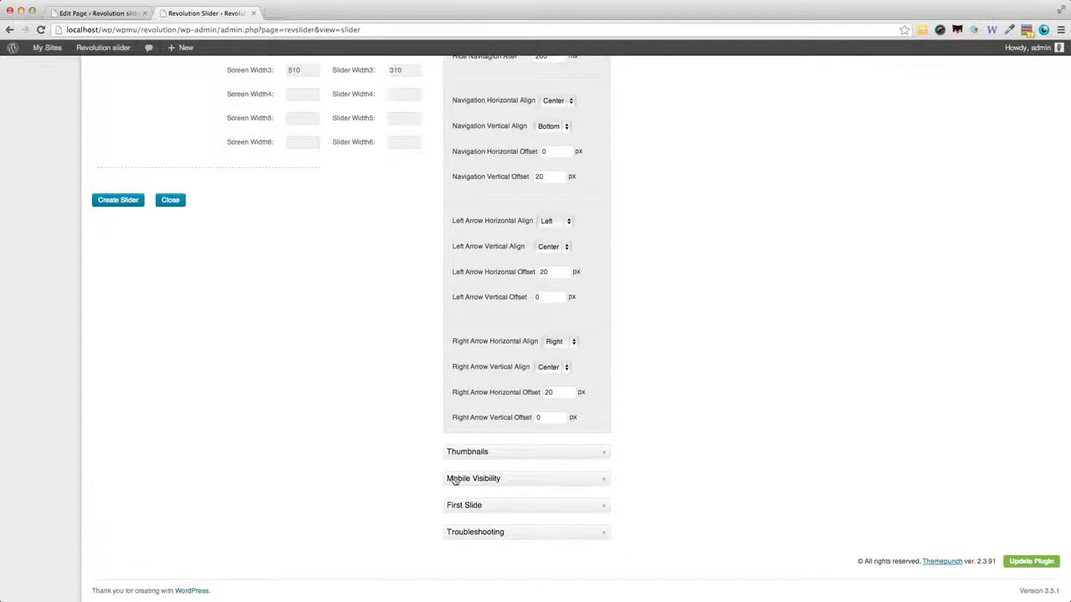
{"action": "scroll", "coordinate": [489, 515], "scroll_direction": "up", "scroll_amount": 6}
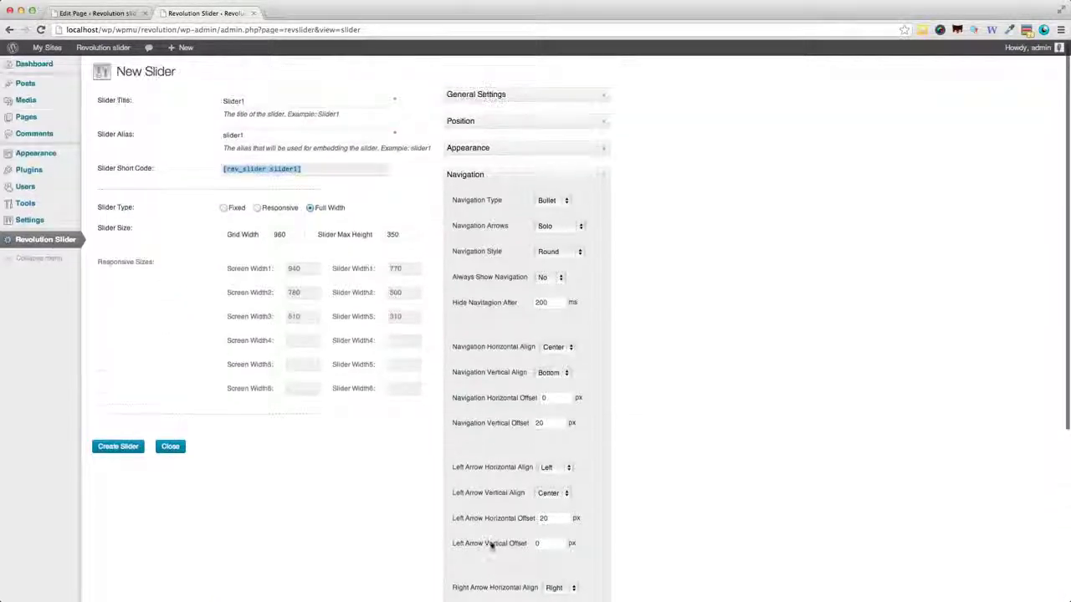
{"action": "left_click", "coordinate": [465, 174]}
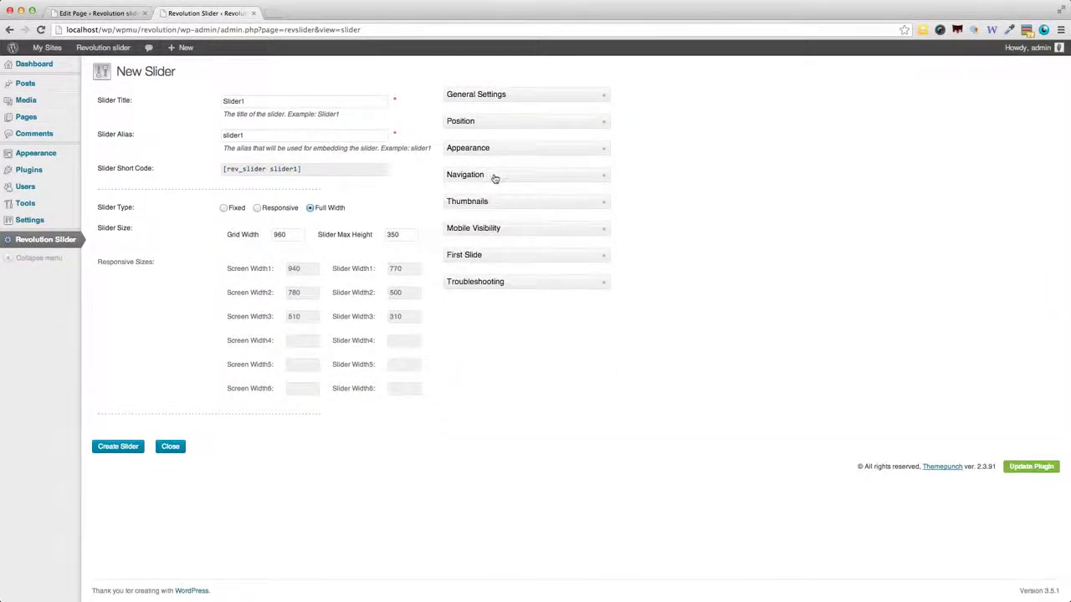
Step: Create the slider and add its first slide using the image 15.jpg from the media library
{"action": "left_click", "coordinate": [117, 447]}
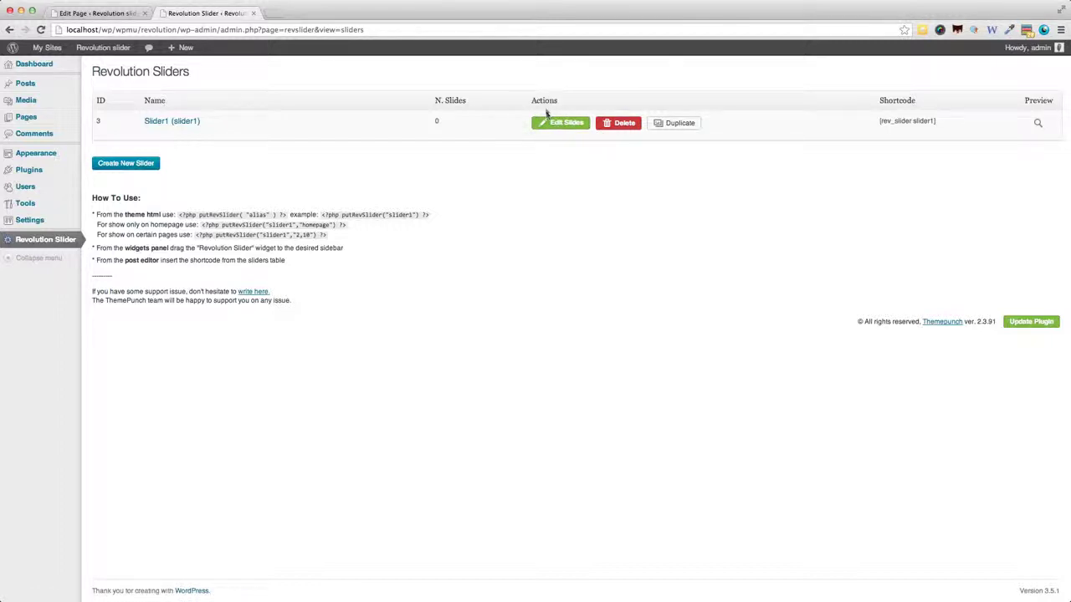
{"action": "left_click", "coordinate": [557, 127]}
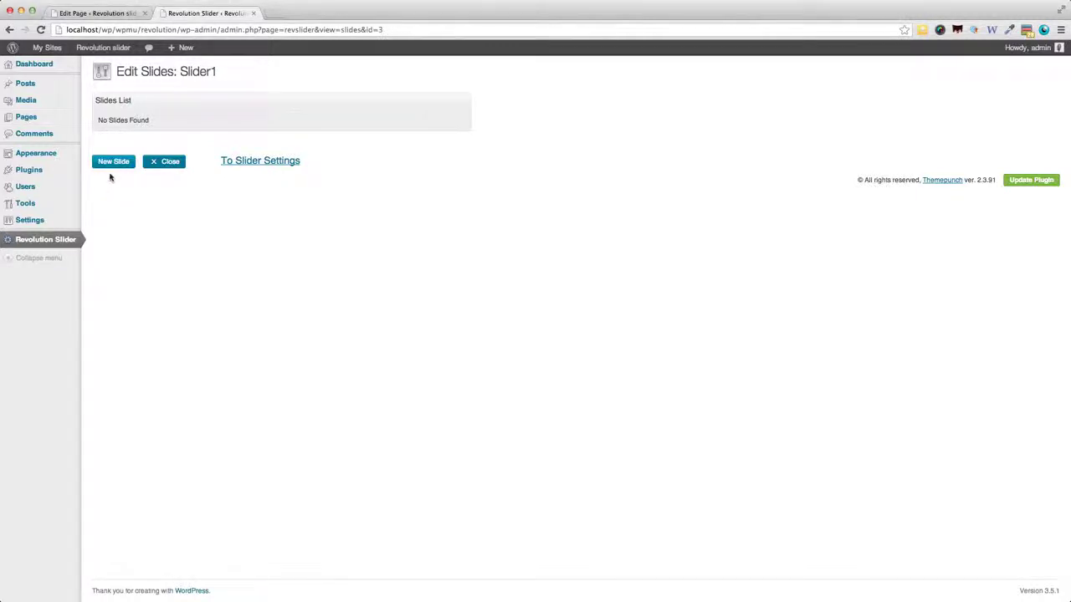
{"action": "left_click", "coordinate": [112, 163]}
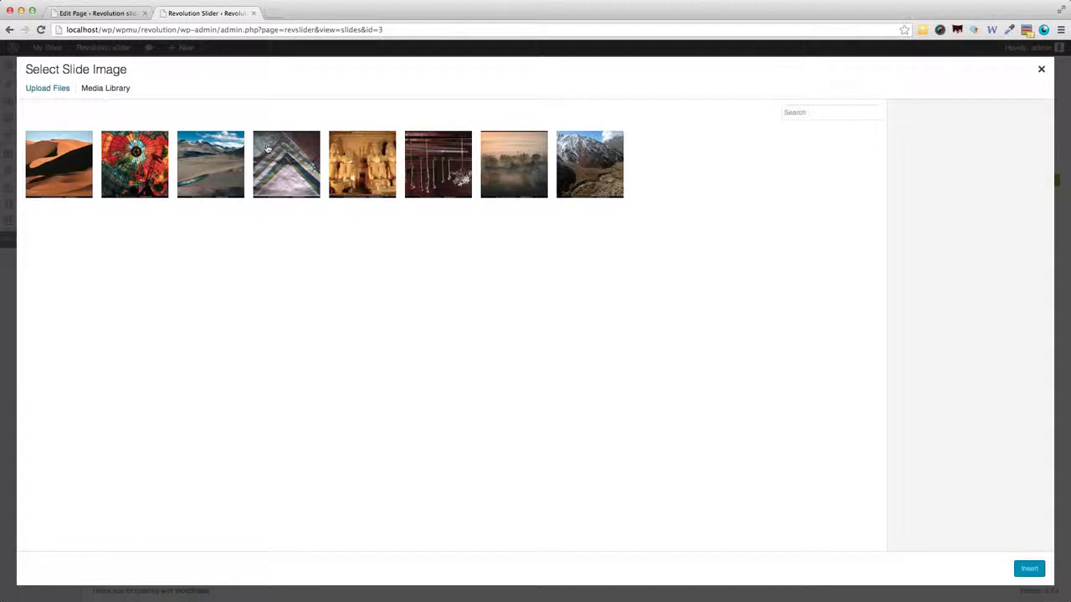
{"action": "left_click", "coordinate": [132, 163]}
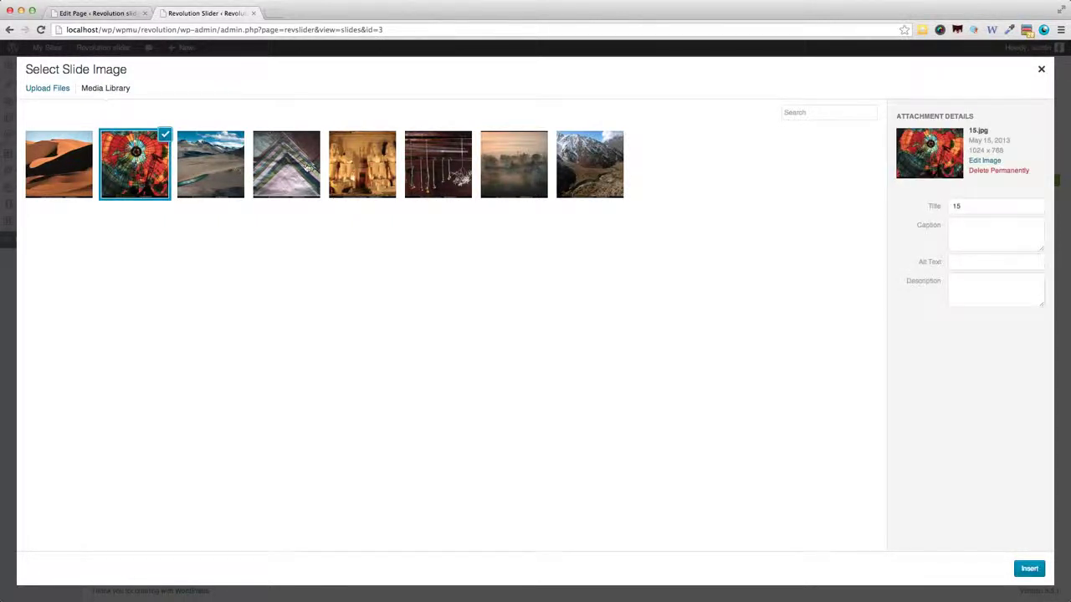
{"action": "left_click", "coordinate": [362, 165]}
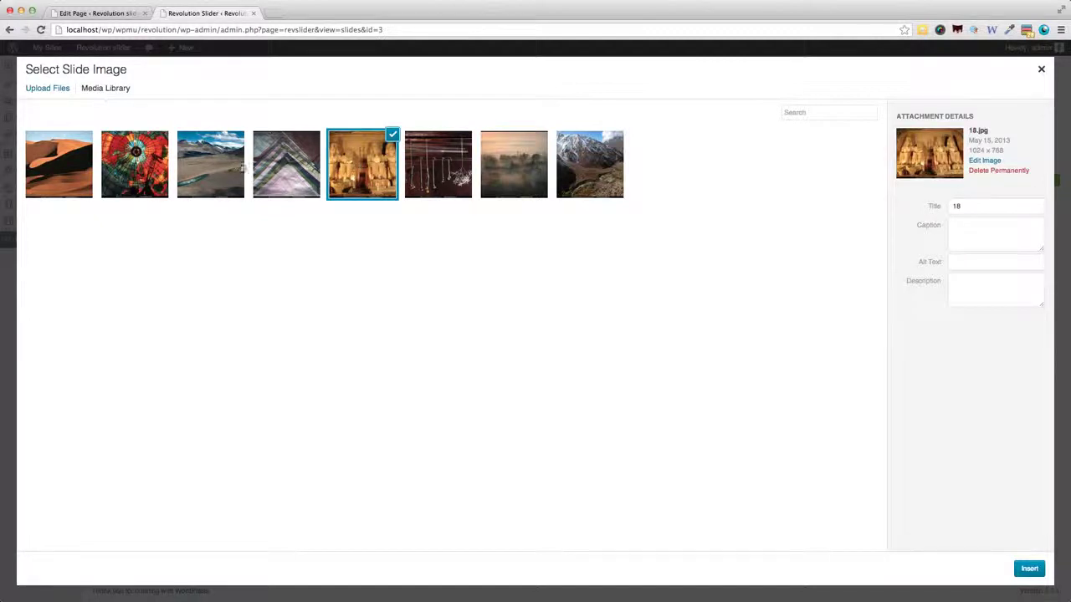
{"action": "left_click", "coordinate": [150, 165]}
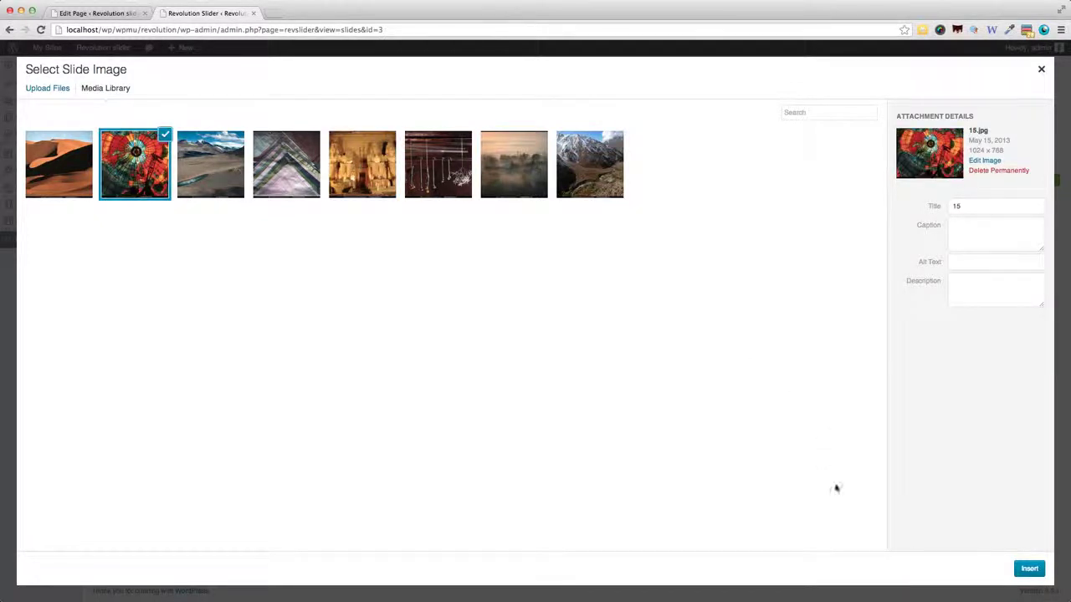
{"action": "left_click", "coordinate": [1029, 569]}
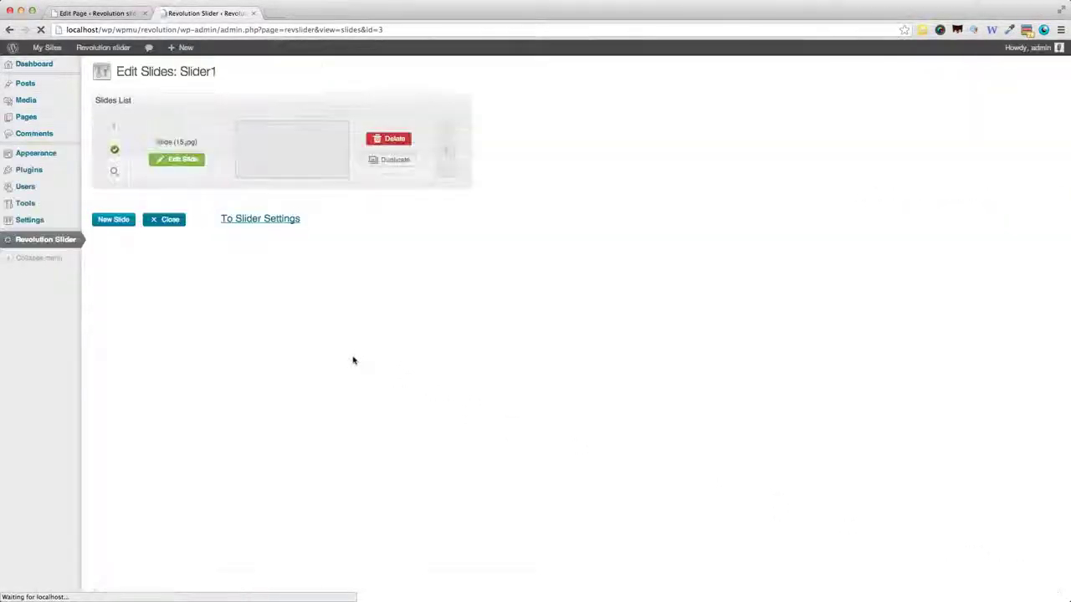
Step: Add two more slides to Slider1 using the snowy mountain image 21.jpg and the desert dunes image 14.jpg
{"action": "left_click", "coordinate": [113, 220]}
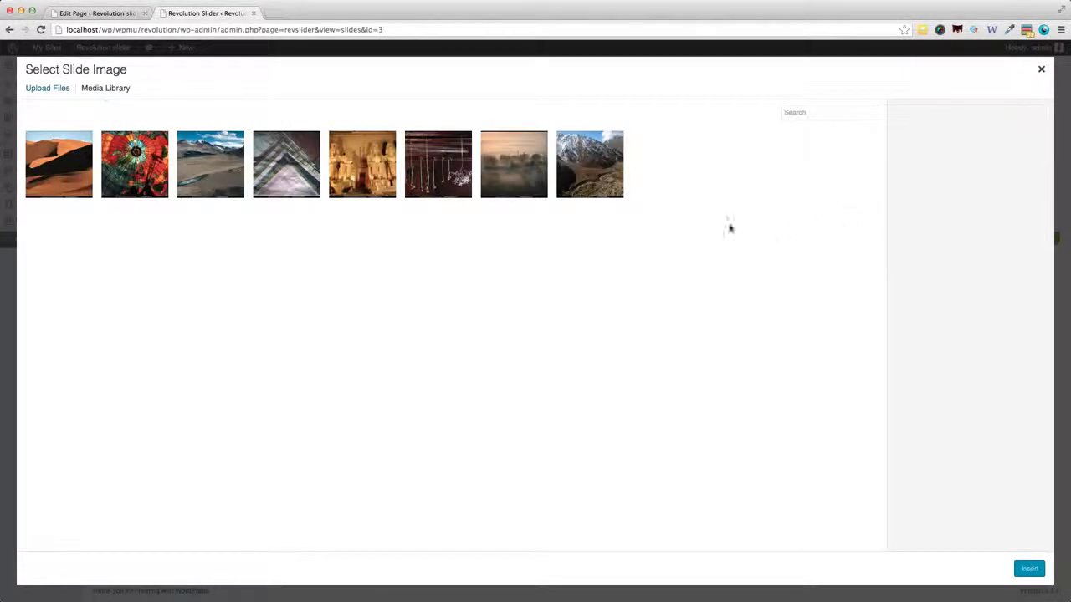
{"action": "left_click", "coordinate": [587, 179]}
{"action": "left_click", "coordinate": [1035, 569]}
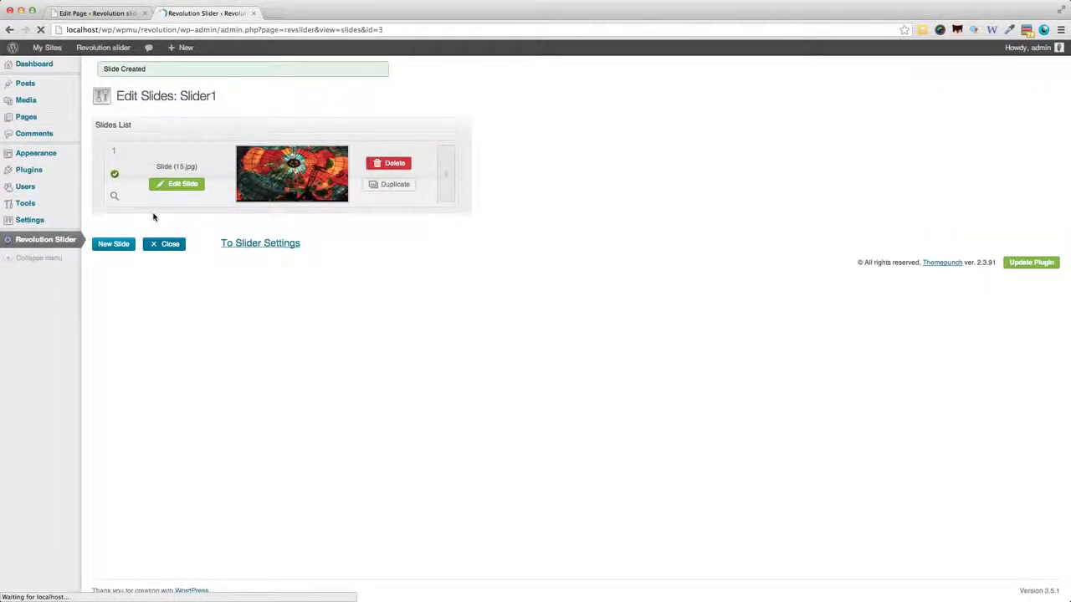
{"action": "left_click", "coordinate": [117, 287]}
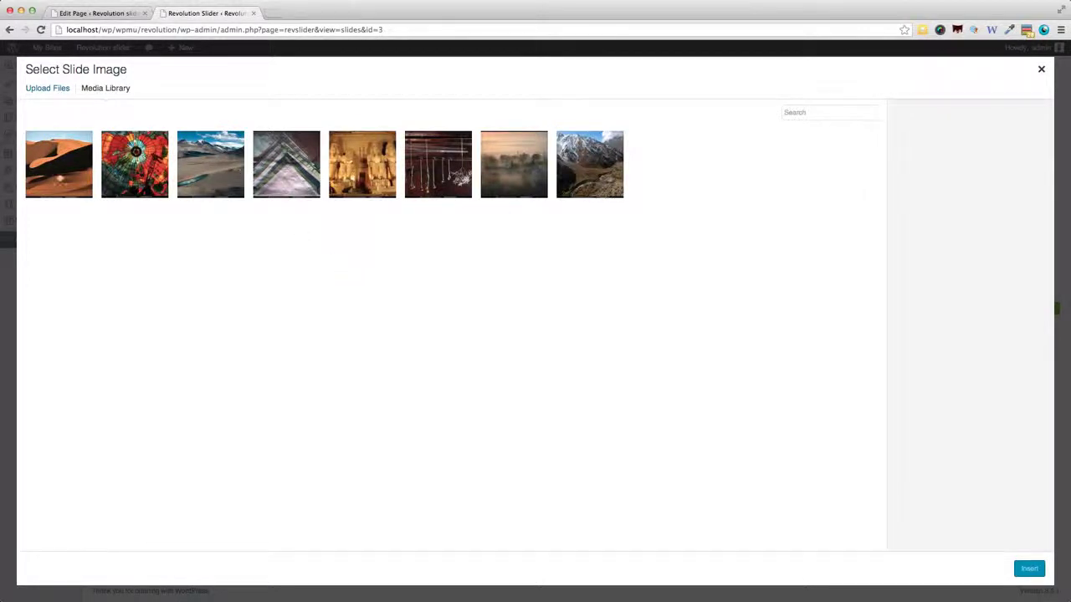
{"action": "left_click", "coordinate": [54, 175]}
{"action": "left_click", "coordinate": [1029, 570]}
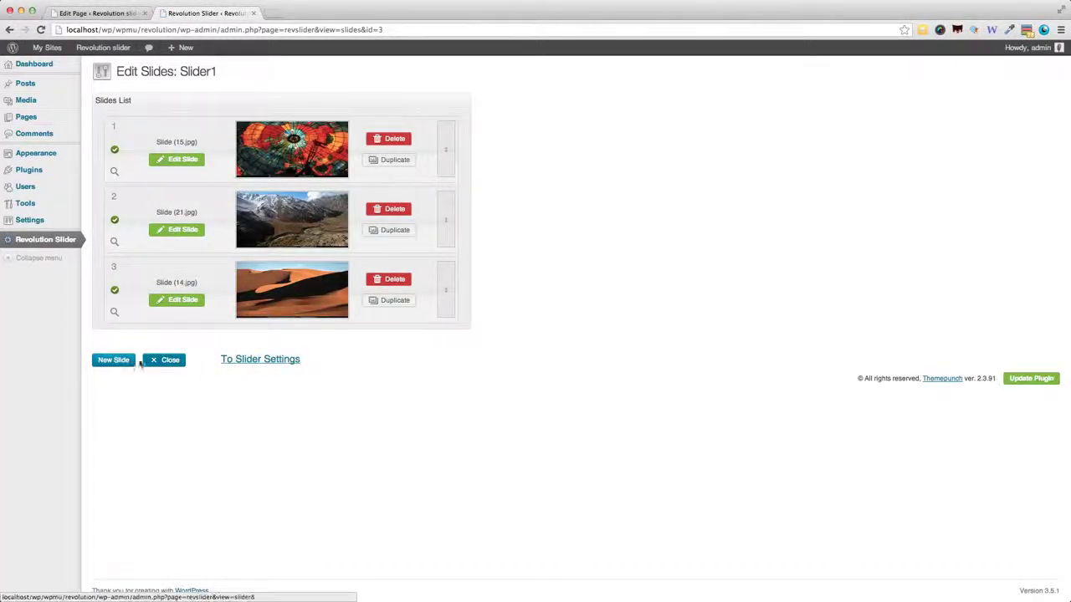
Step: Check Slider1's settings, return to the sliders list, and view the published Revolution Slider page
{"action": "left_click", "coordinate": [288, 363]}
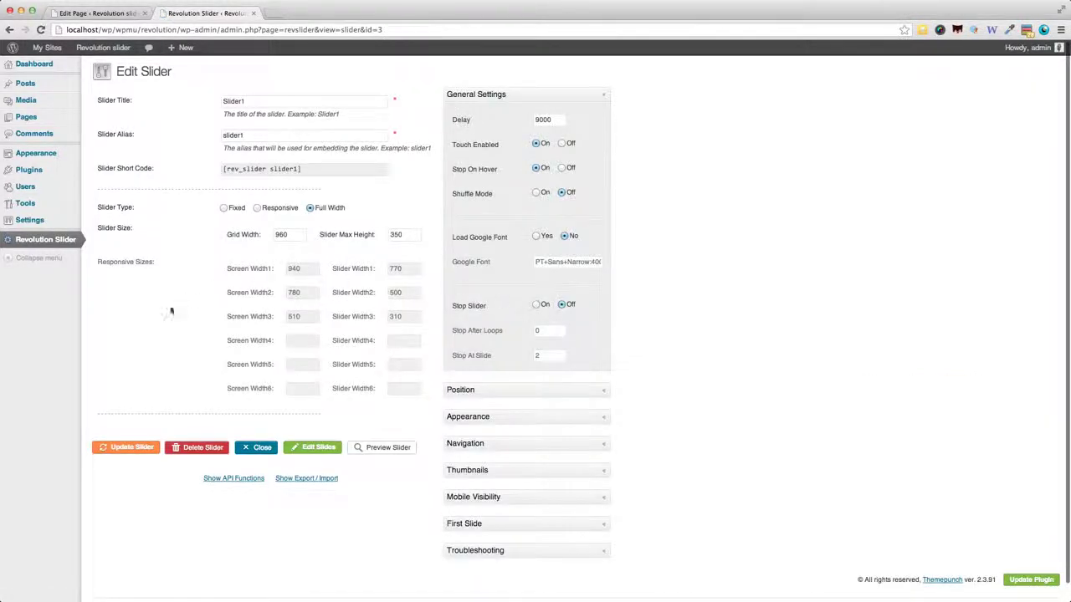
{"action": "left_click", "coordinate": [46, 240]}
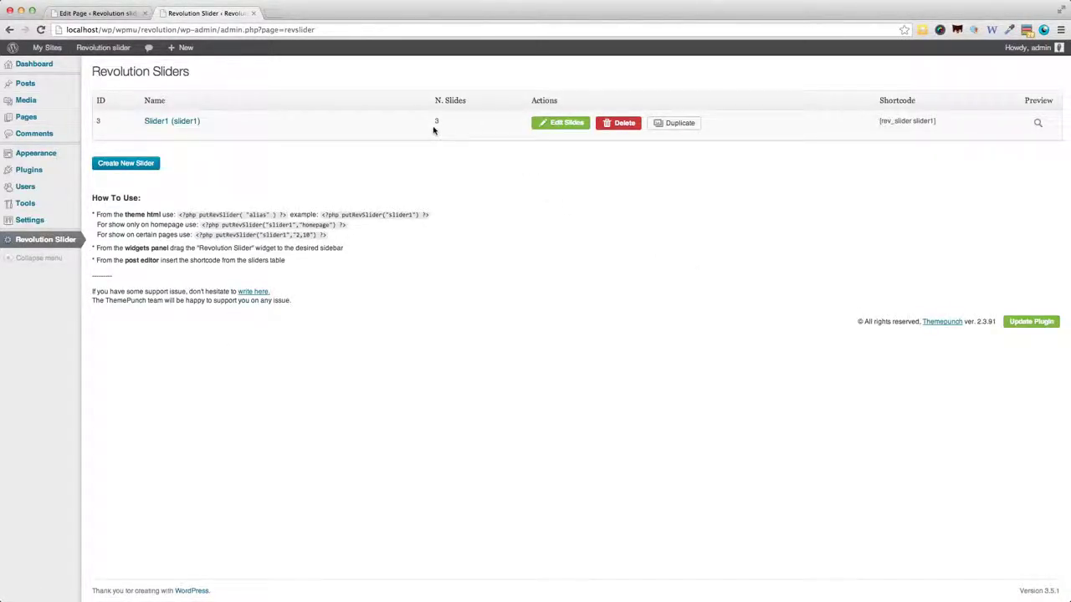
{"action": "left_click", "coordinate": [112, 15]}
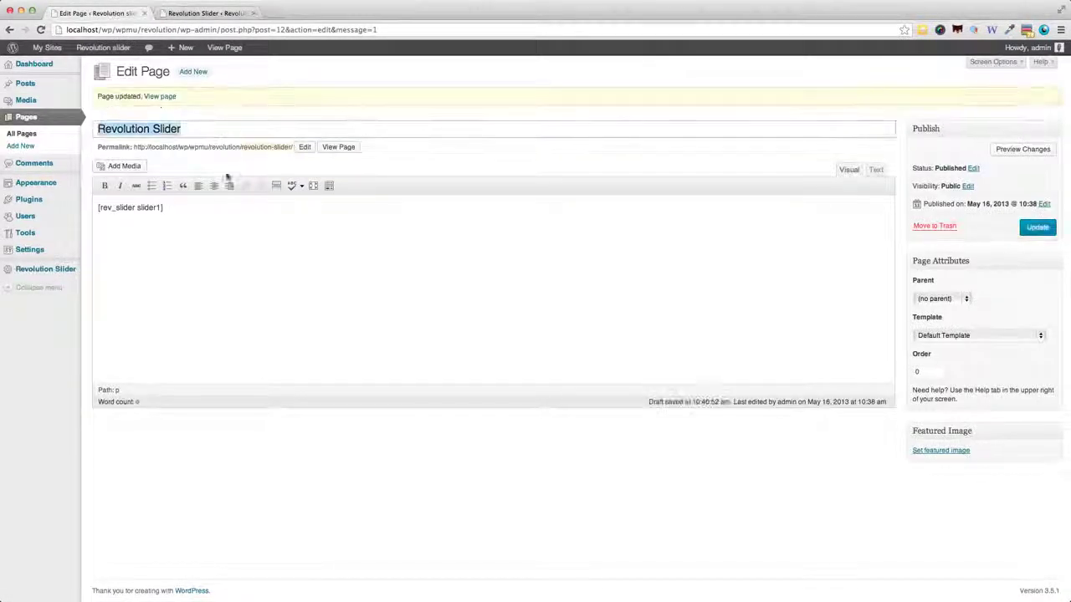
{"action": "left_click", "coordinate": [333, 149]}
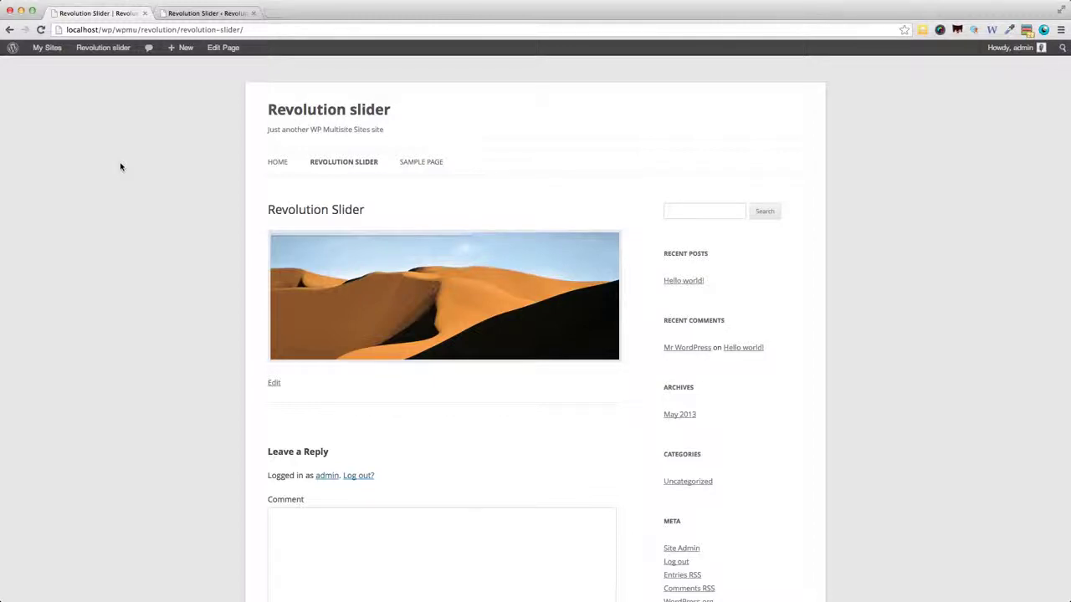
Step: Preview Slider1 from the Revolution Sliders admin list, advance through its slides, and close the preview
{"action": "key", "text": "ctrl+Tab"}
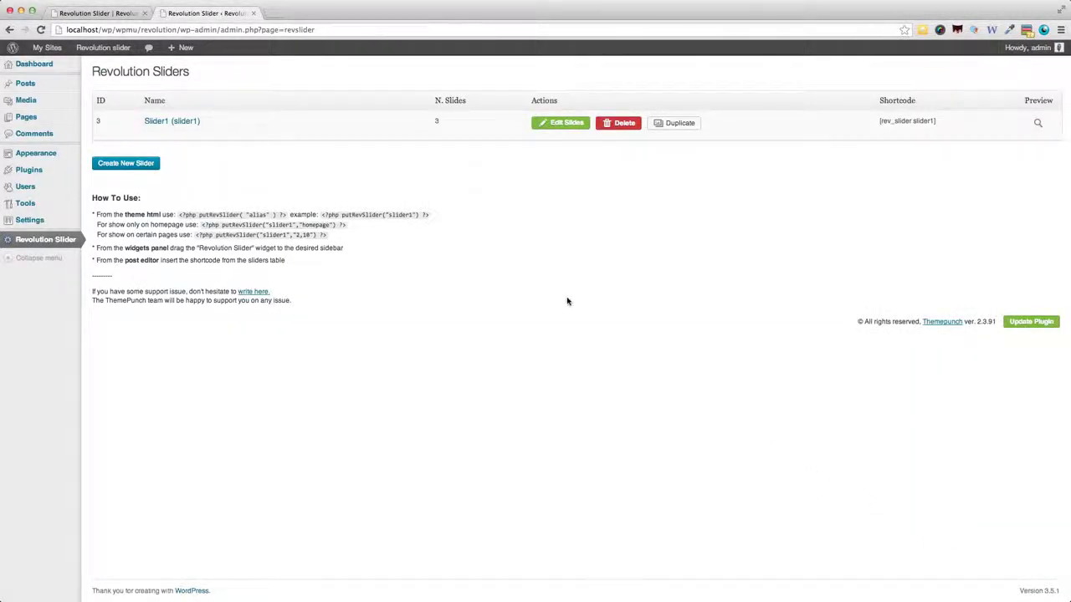
{"action": "left_click", "coordinate": [619, 123]}
{"action": "left_click", "coordinate": [1039, 125]}
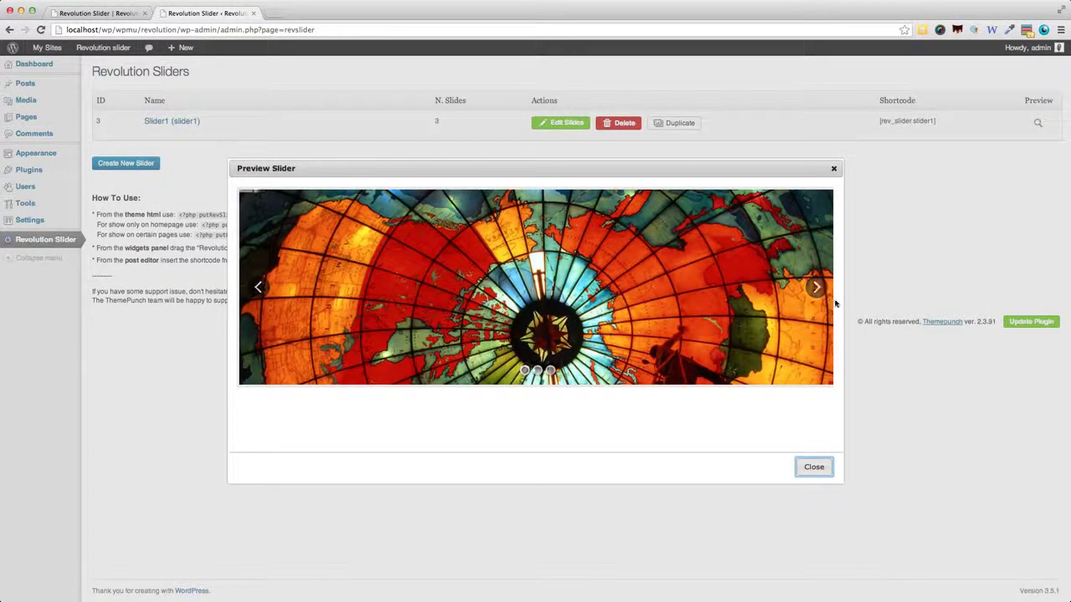
{"action": "left_click", "coordinate": [816, 288]}
{"action": "left_click", "coordinate": [816, 288]}
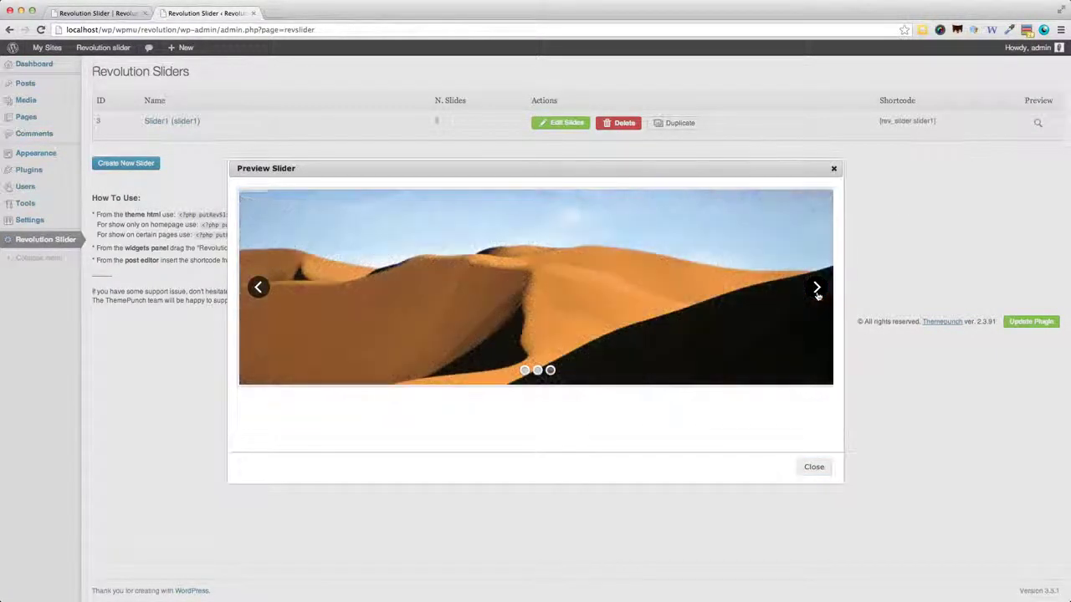
{"action": "left_click", "coordinate": [834, 170]}
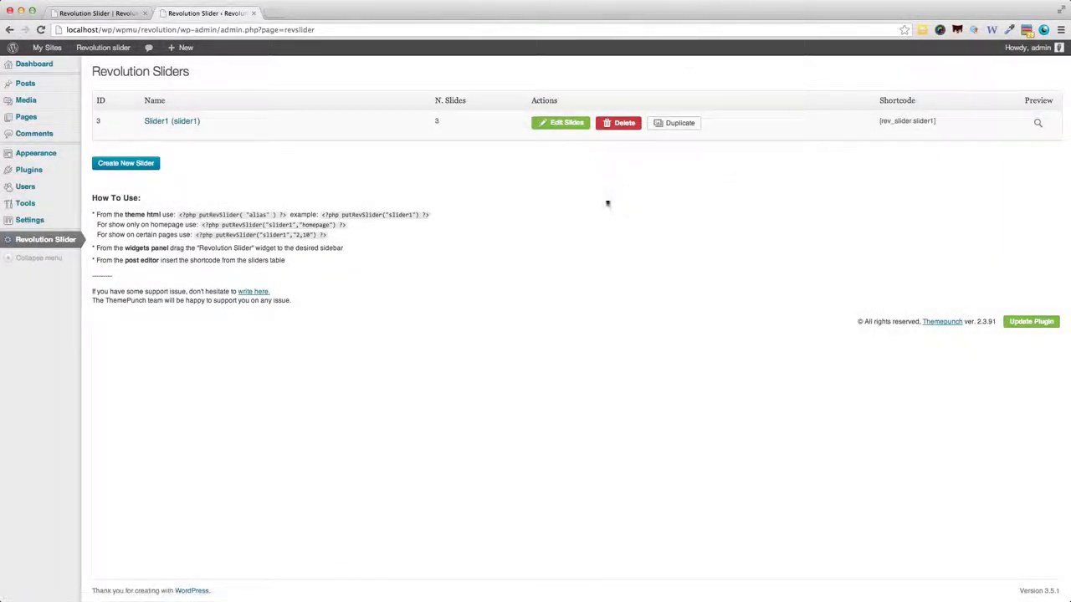
Step: Open the first slide of Slider1 for editing and look over its state, transition and slot amount options
{"action": "left_click", "coordinate": [551, 127]}
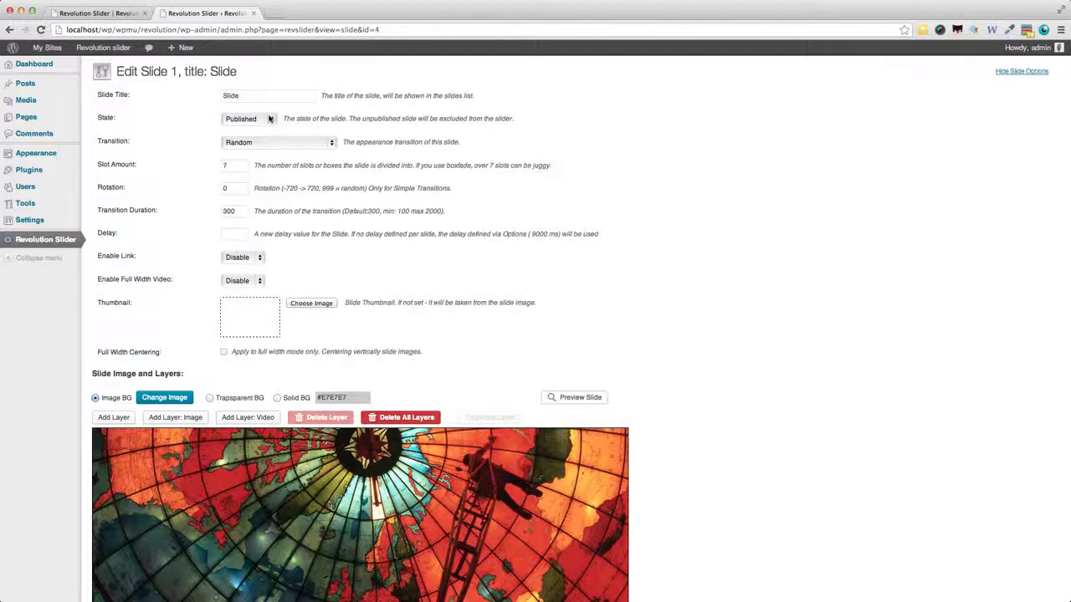
{"action": "left_click", "coordinate": [261, 143]}
{"action": "left_click", "coordinate": [212, 118]}
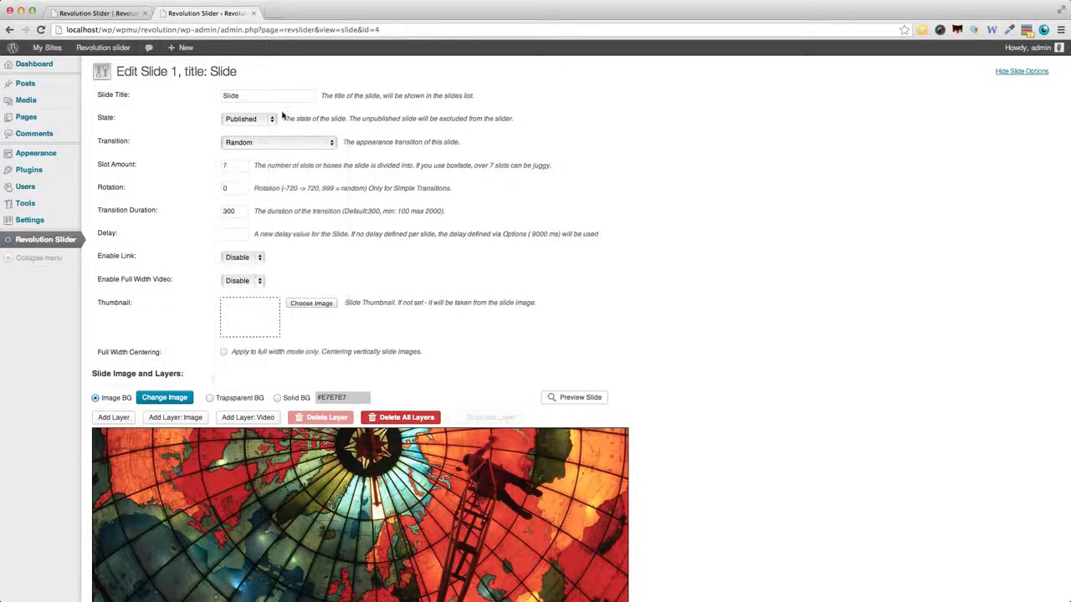
{"action": "left_click", "coordinate": [244, 119]}
{"action": "left_click", "coordinate": [132, 145]}
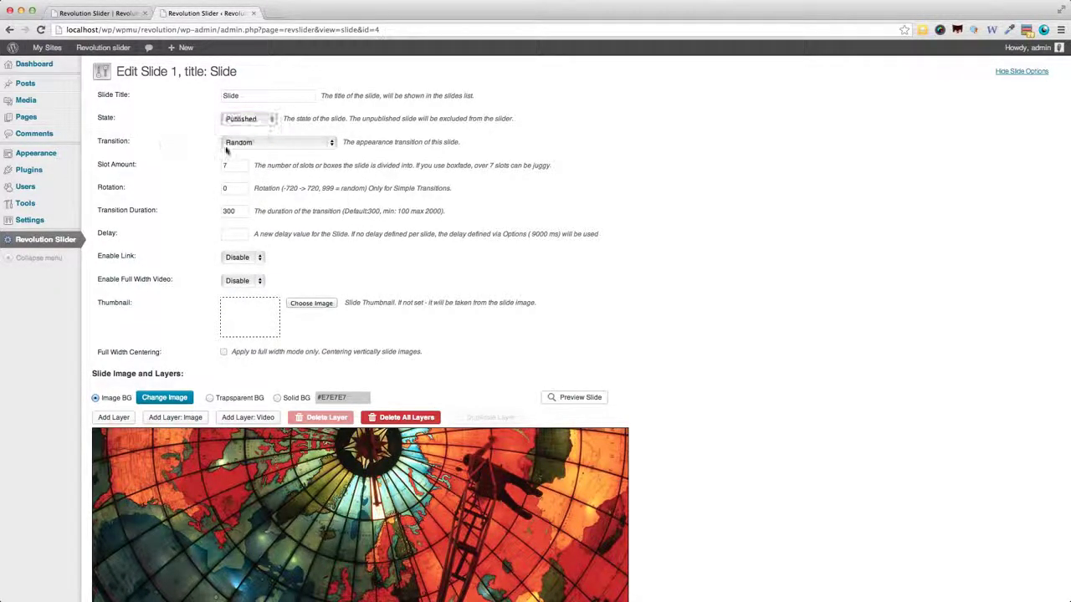
{"action": "double_click", "coordinate": [225, 165]}
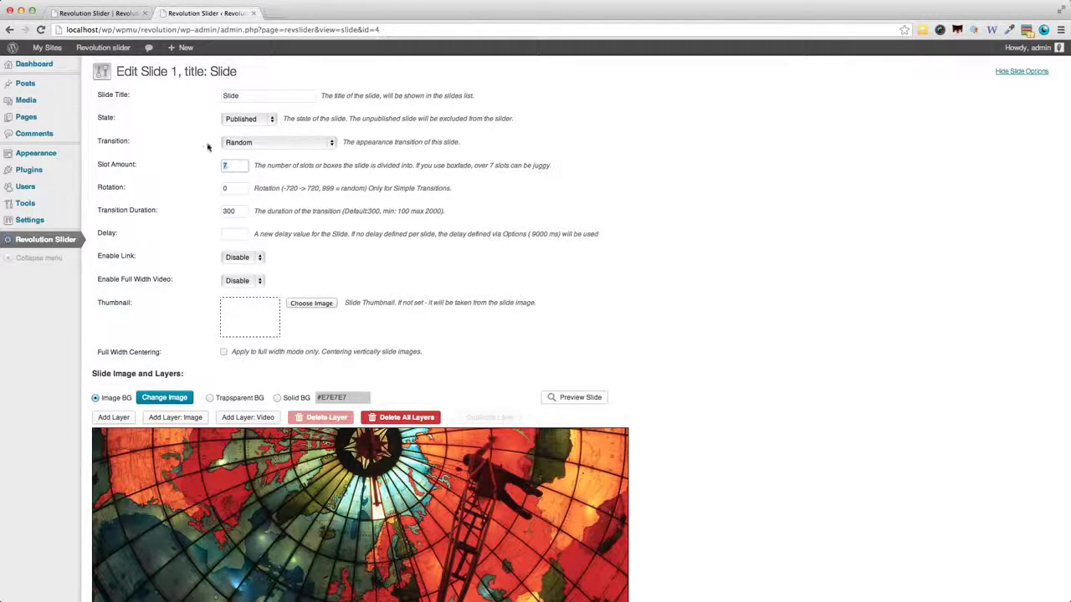
{"action": "scroll", "coordinate": [231, 182], "scroll_direction": "down", "scroll_amount": 1}
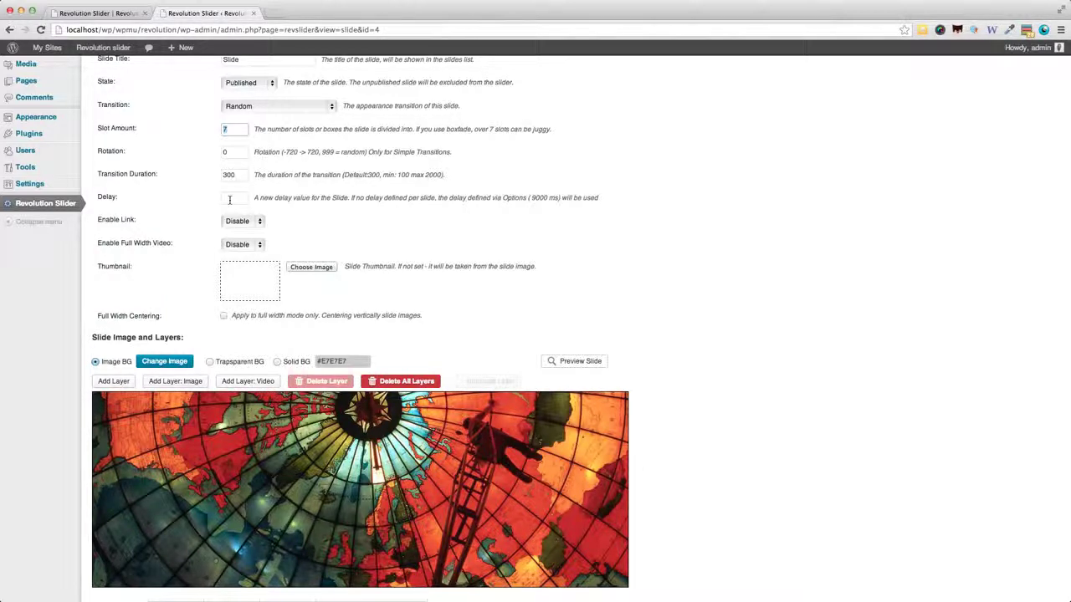
{"action": "left_click", "coordinate": [234, 221]}
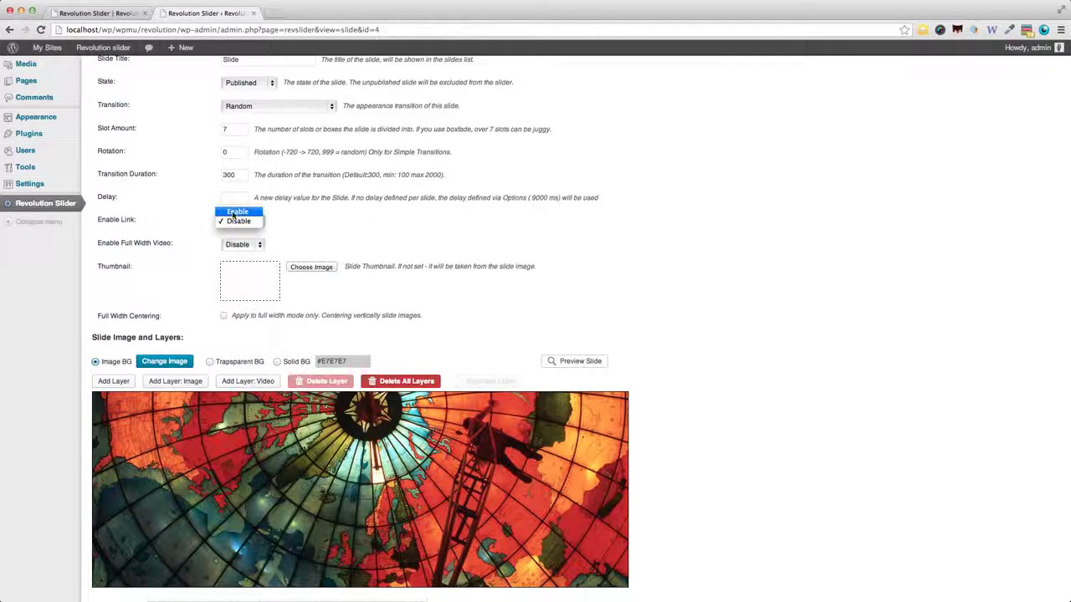
{"action": "left_click", "coordinate": [233, 215]}
{"action": "left_click", "coordinate": [271, 263]}
{"action": "type", "text": "http://www.wpmayor"}
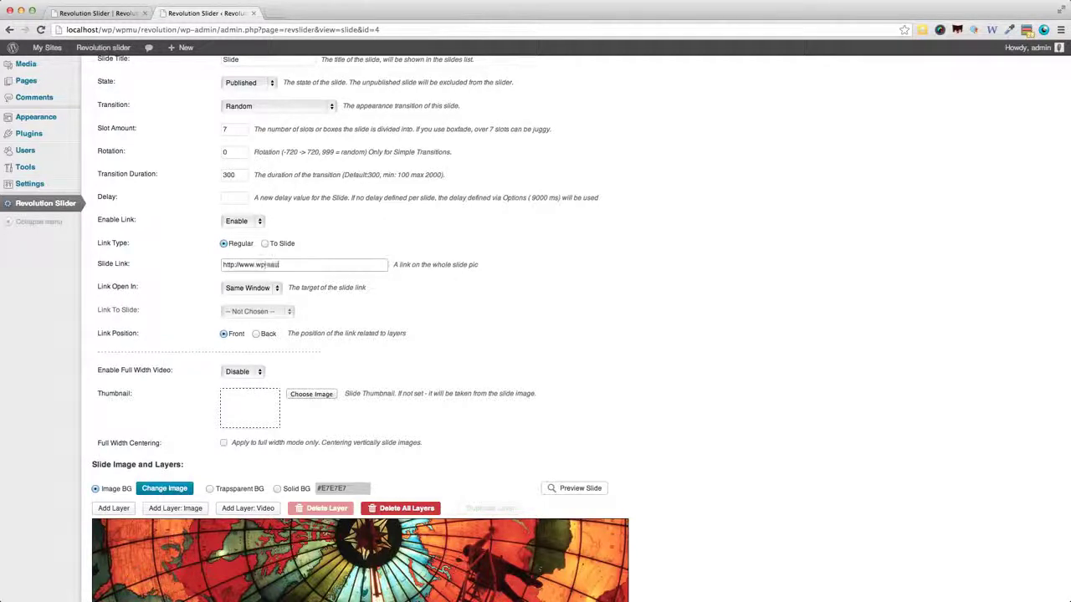
{"action": "type", "text": ".com"}
{"action": "left_click", "coordinate": [256, 288]}
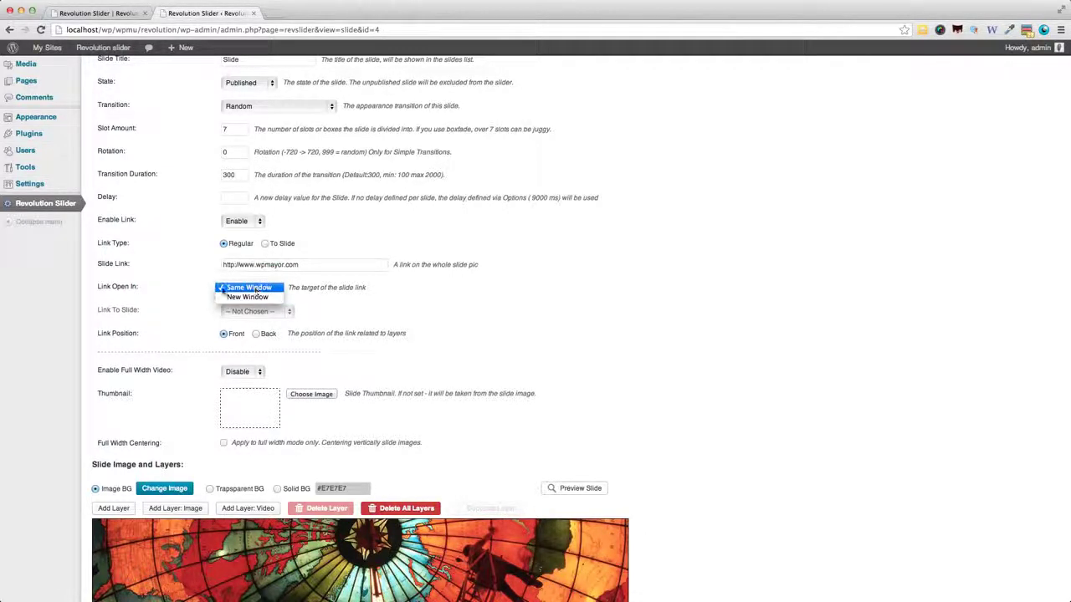
{"action": "left_click", "coordinate": [251, 288]}
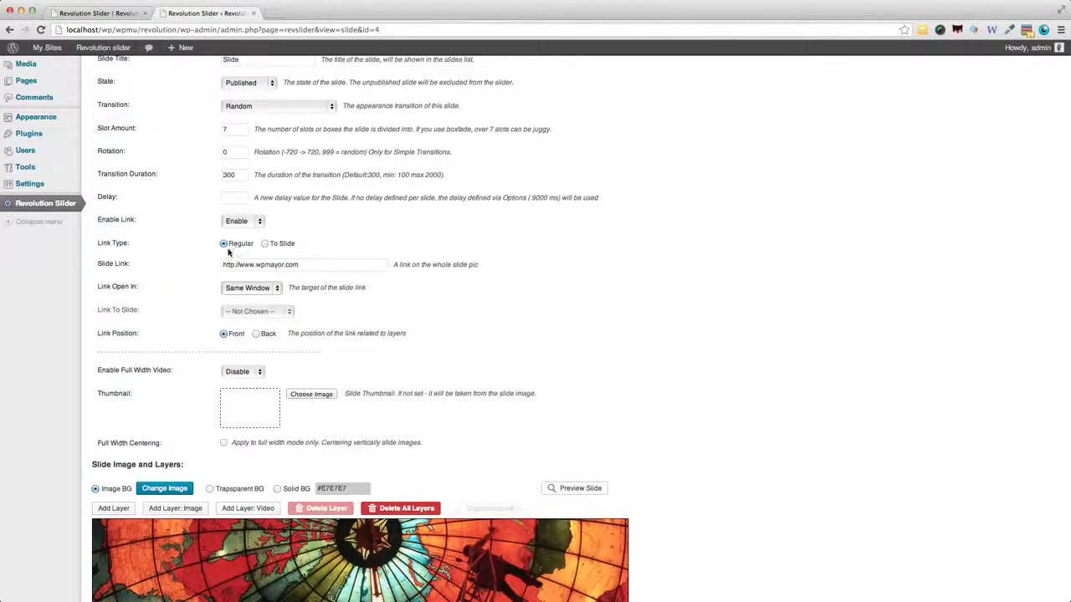
Step: Enable full-width video on the first slide and toggle its video autoplay option on and back off
{"action": "scroll", "coordinate": [106, 274], "scroll_direction": "down", "scroll_amount": 1}
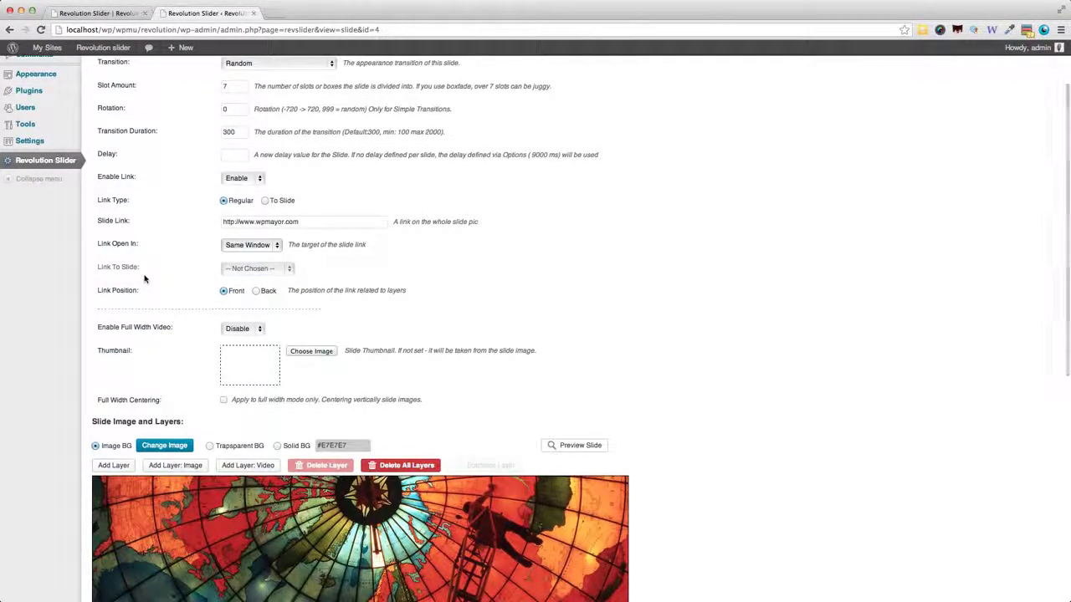
{"action": "scroll", "coordinate": [144, 279], "scroll_direction": "down", "scroll_amount": 1}
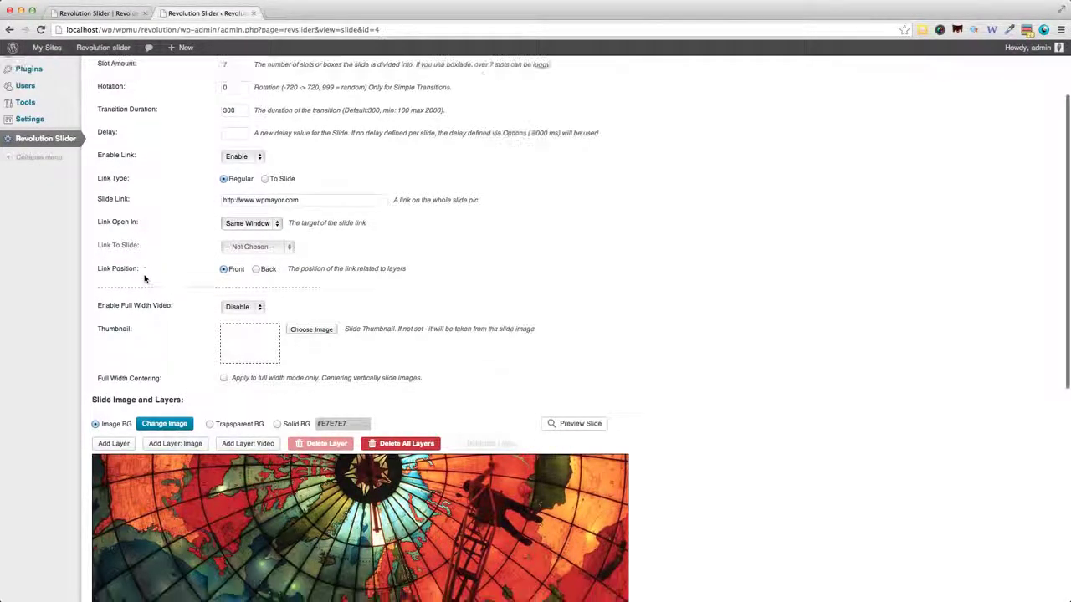
{"action": "left_click", "coordinate": [248, 307]}
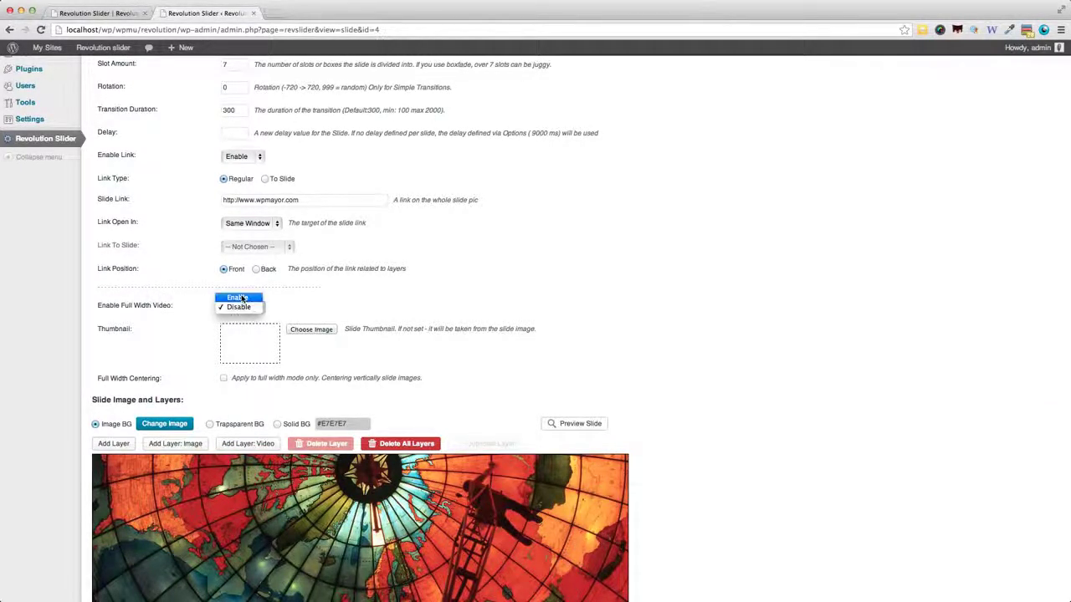
{"action": "left_click", "coordinate": [242, 298]}
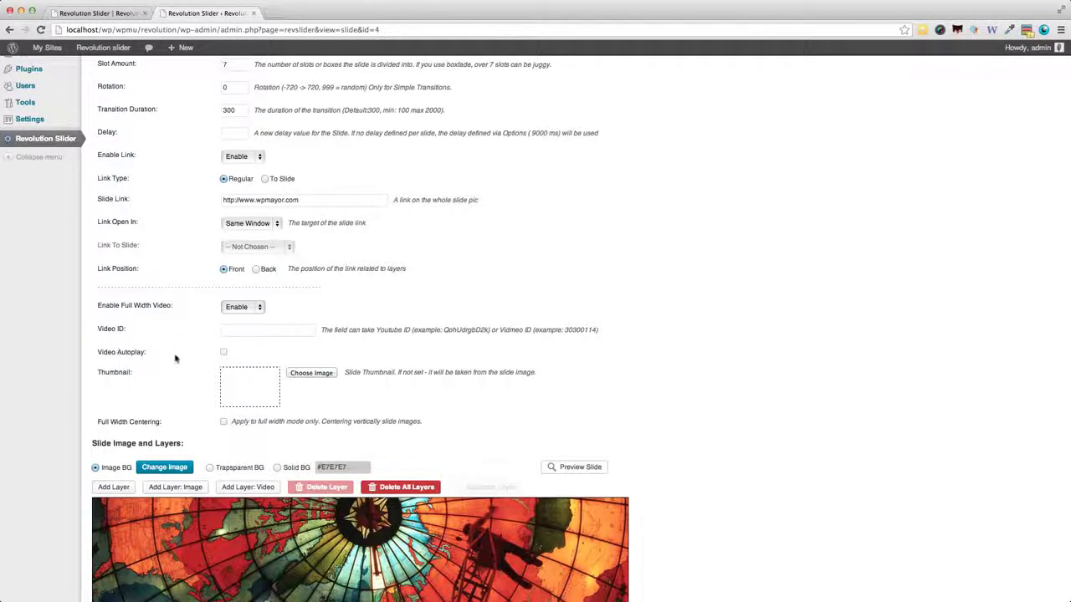
{"action": "left_click", "coordinate": [223, 352]}
{"action": "scroll", "coordinate": [195, 339], "scroll_direction": "down", "scroll_amount": 2}
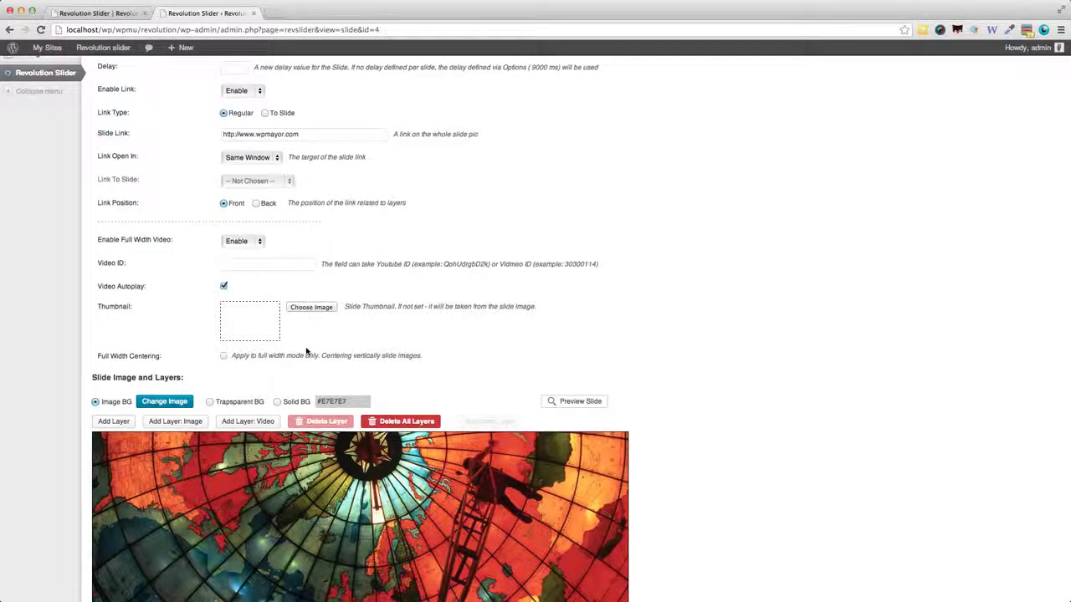
{"action": "scroll", "coordinate": [306, 351], "scroll_direction": "down", "scroll_amount": 3}
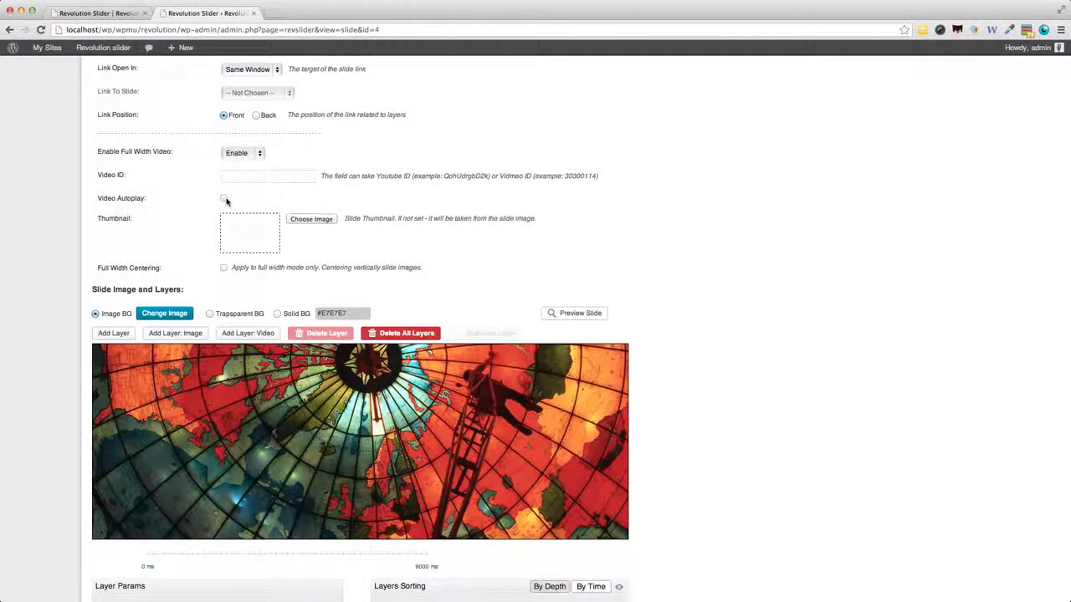
{"action": "left_click", "coordinate": [225, 199]}
Step: Add a new text layer to the first slide's image
{"action": "scroll", "coordinate": [226, 201], "scroll_direction": "down", "scroll_amount": 1}
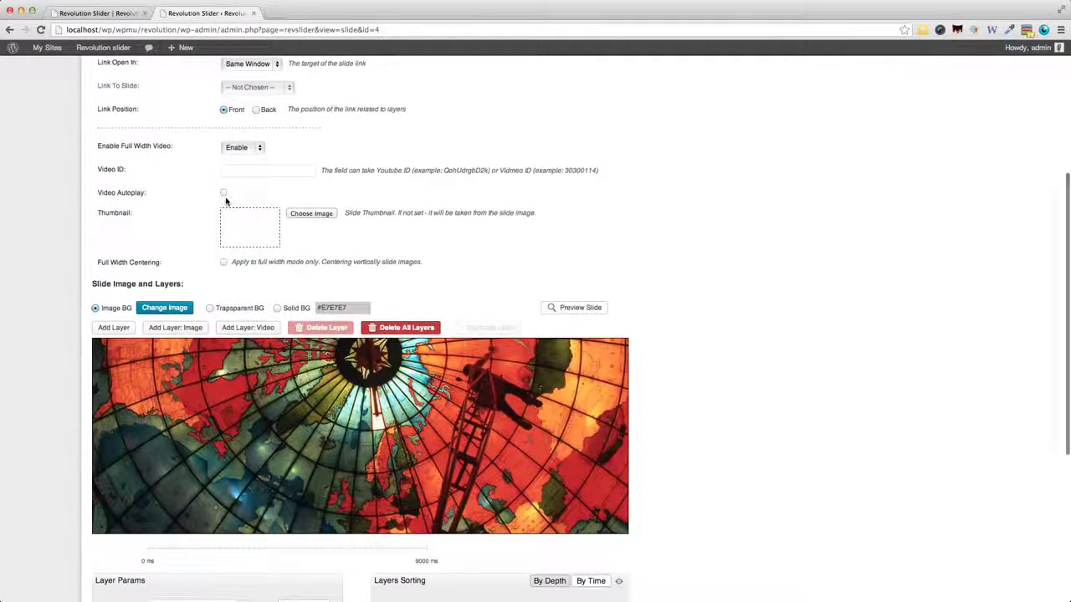
{"action": "scroll", "coordinate": [225, 200], "scroll_direction": "down", "scroll_amount": 3}
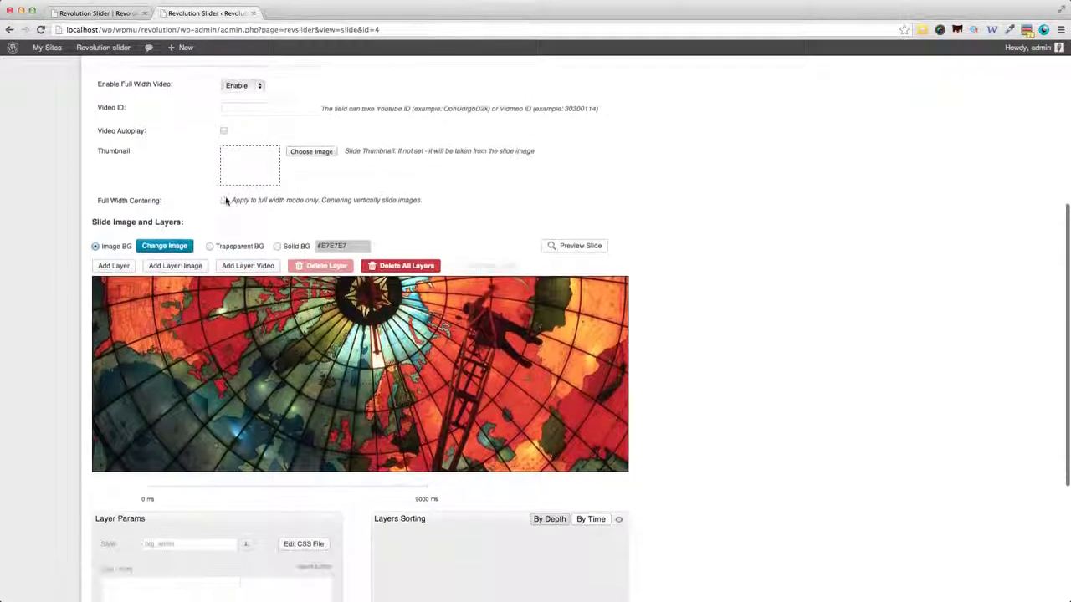
{"action": "scroll", "coordinate": [225, 201], "scroll_direction": "down", "scroll_amount": 3}
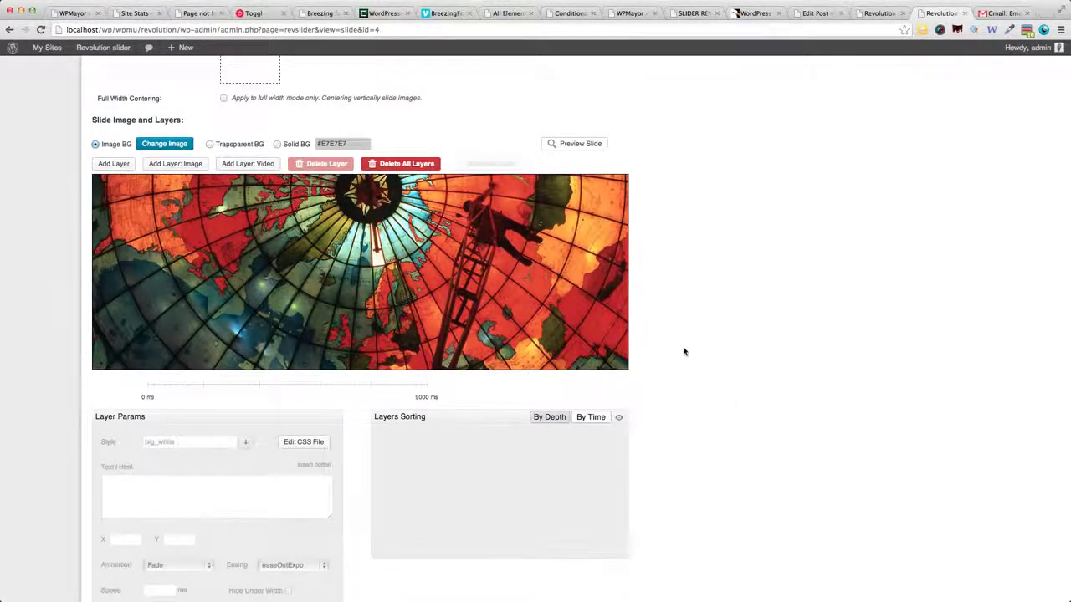
{"action": "scroll", "coordinate": [684, 351], "scroll_direction": "down", "scroll_amount": 3}
{"action": "scroll", "coordinate": [683, 350], "scroll_direction": "up", "scroll_amount": 2}
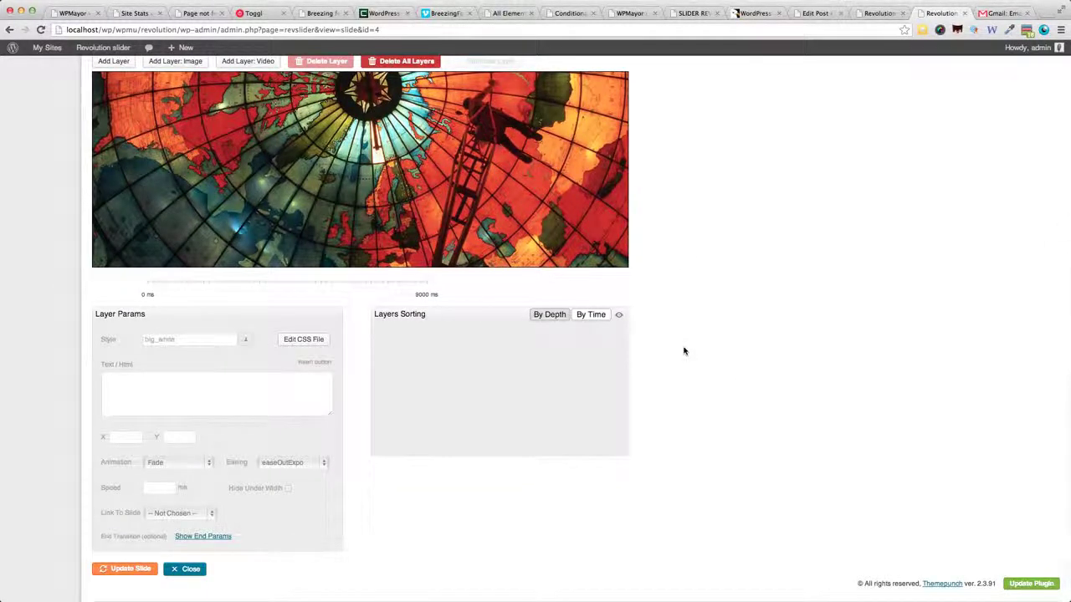
{"action": "scroll", "coordinate": [684, 351], "scroll_direction": "up", "scroll_amount": 1}
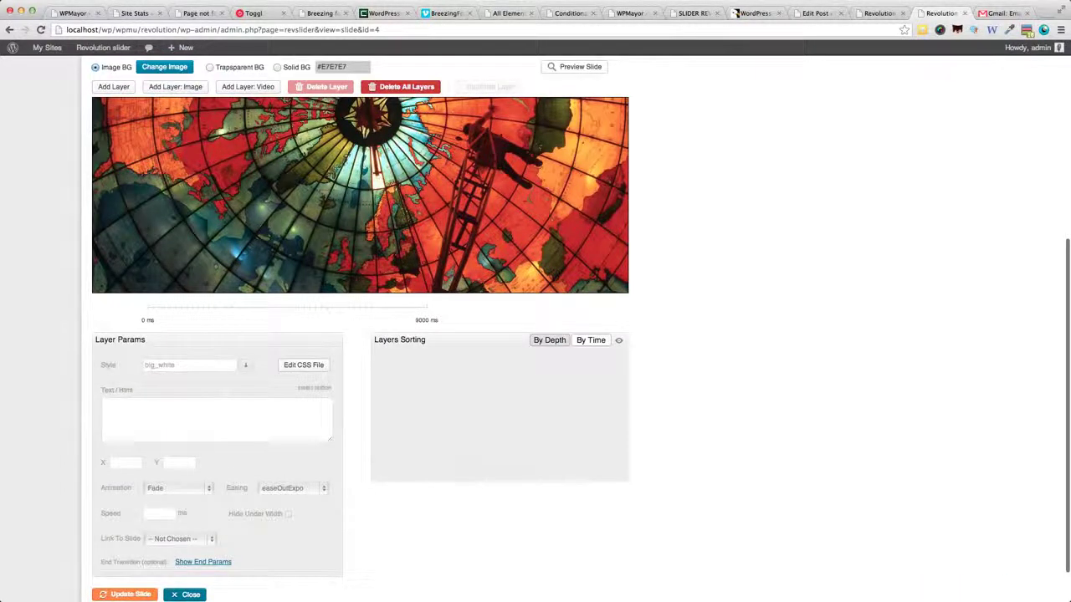
{"action": "left_click", "coordinate": [116, 90]}
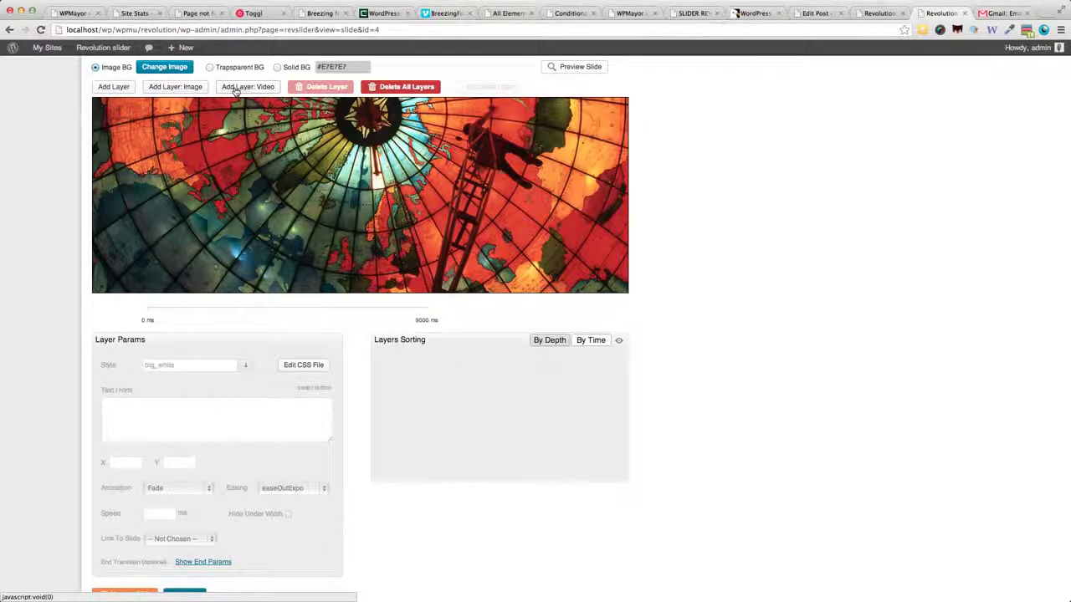
{"action": "left_click", "coordinate": [115, 88]}
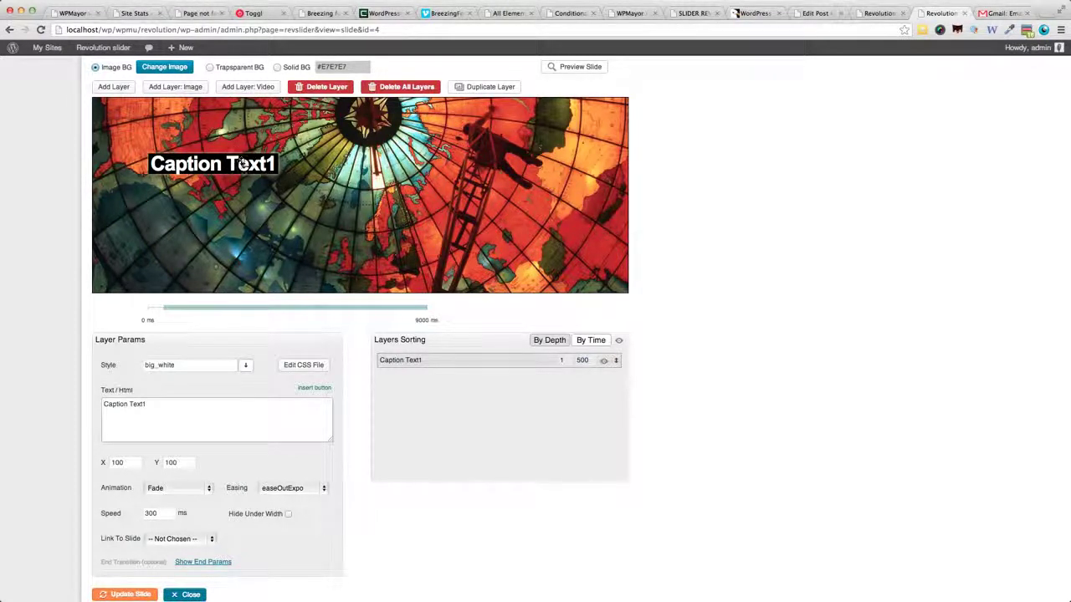
Step: Replace the layer's caption with "This is just some sample text" and move it to about X 29, Y 78
{"action": "left_click_drag", "start_coordinate": [220, 407], "coordinate": [70, 392]}
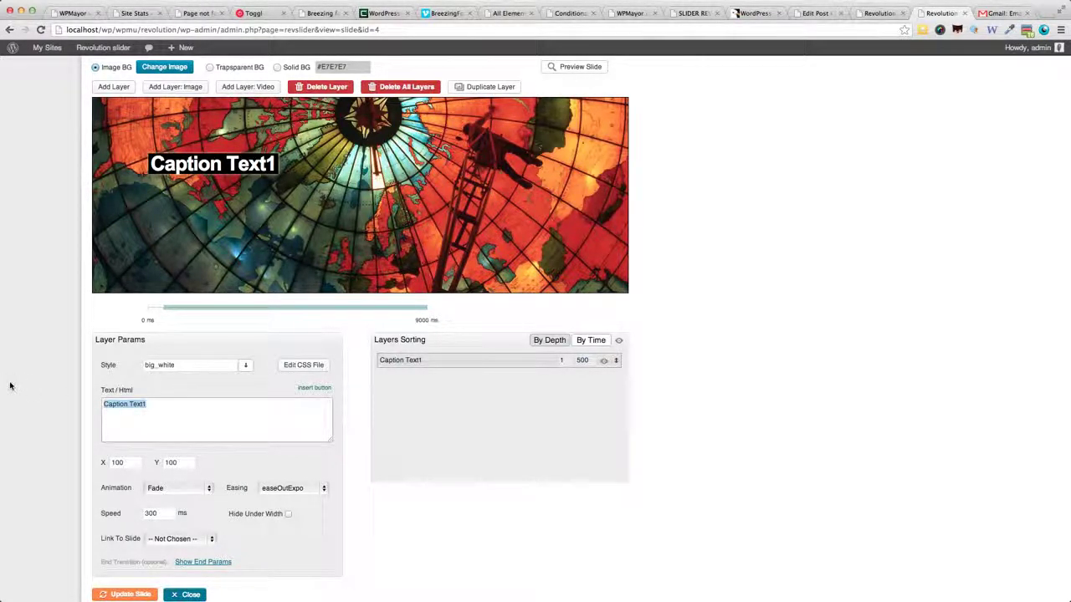
{"action": "type", "text": "This"}
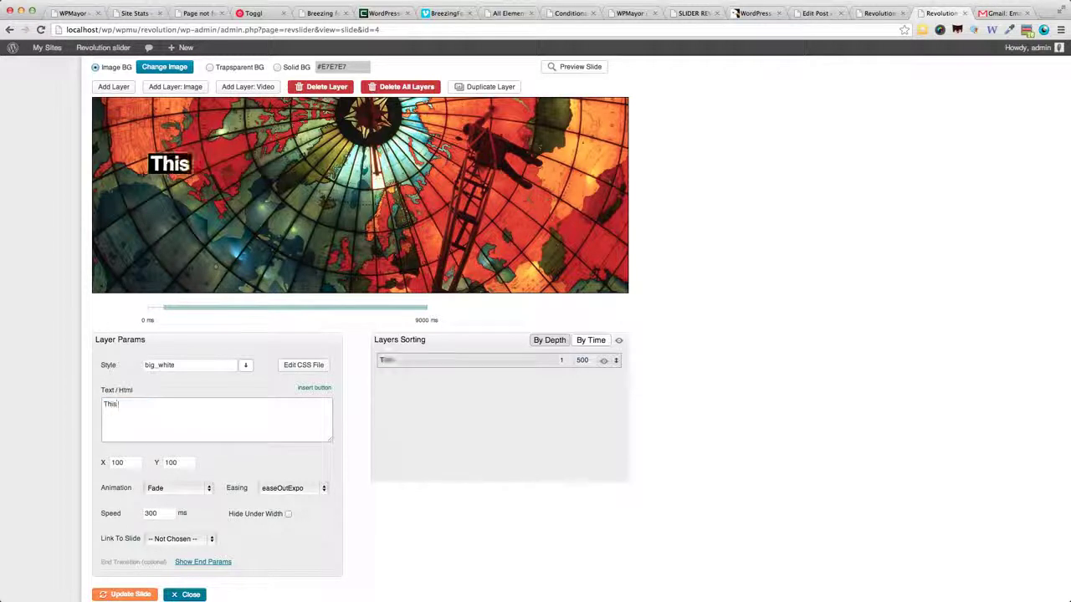
{"action": "type", "text": " is just some sampe lte"}
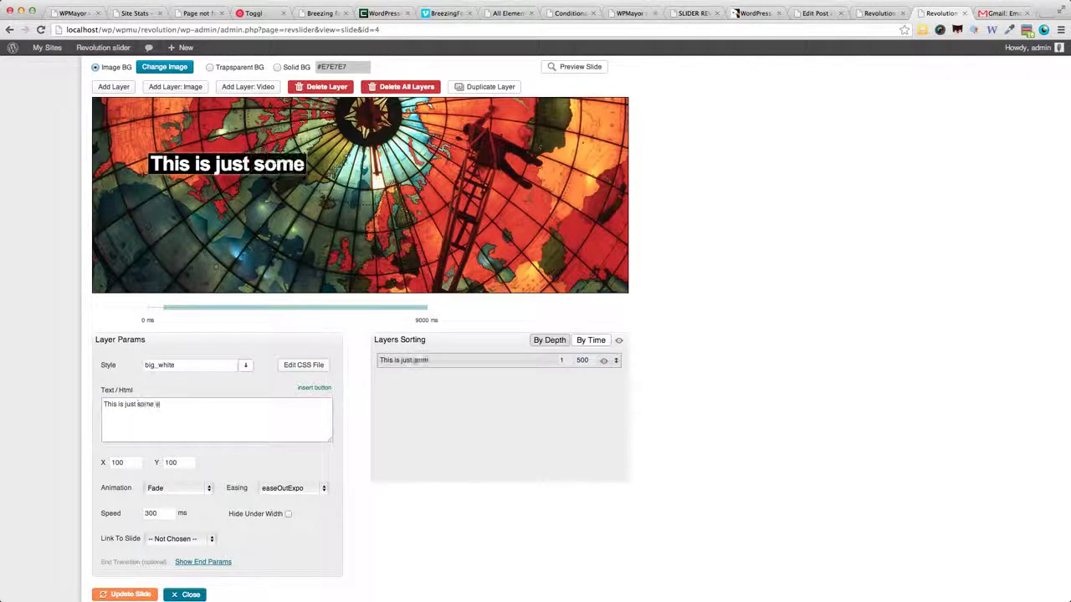
{"action": "key", "text": "BackSpace"}
{"action": "key", "text": "BackSpace"}
{"action": "key", "text": "BackSpace"}
{"action": "key", "text": "BackSpace"}
{"action": "key", "text": "BackSpace"}
{"action": "type", "text": "le test"}
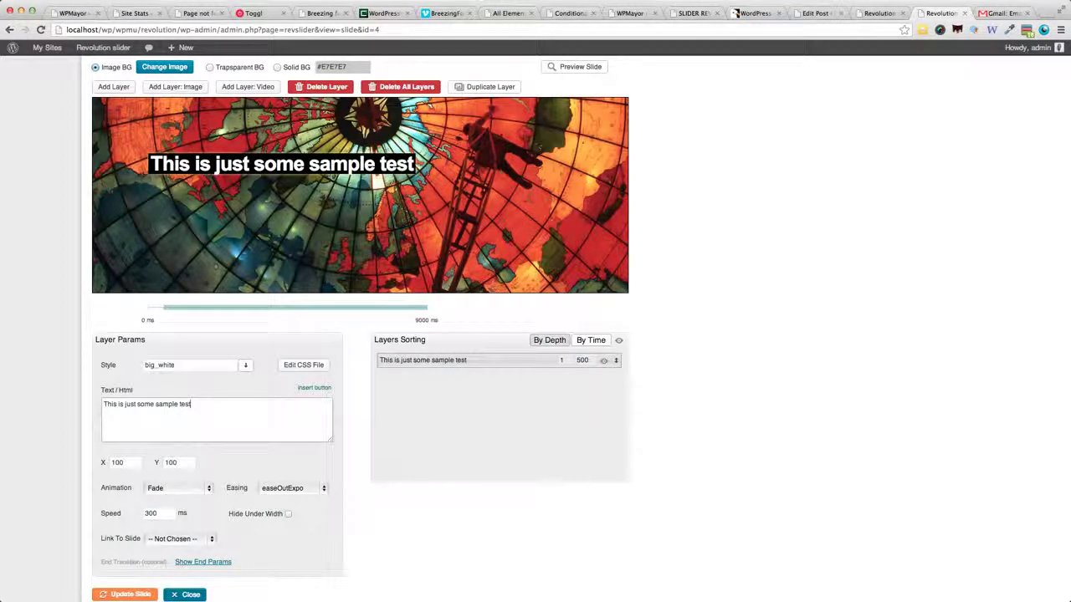
{"action": "key", "text": "BackSpace"}
{"action": "key", "text": "BackSpace"}
{"action": "type", "text": "xt"}
{"action": "mouse_move", "coordinate": [263, 161]}
{"action": "left_mouse_down"}
{"action": "mouse_move", "coordinate": [330, 206]}
{"action": "mouse_move", "coordinate": [427, 158]}
{"action": "mouse_move", "coordinate": [368, 134]}
{"action": "mouse_move", "coordinate": [294, 240]}
{"action": "mouse_move", "coordinate": [265, 151]}
{"action": "left_mouse_up"}
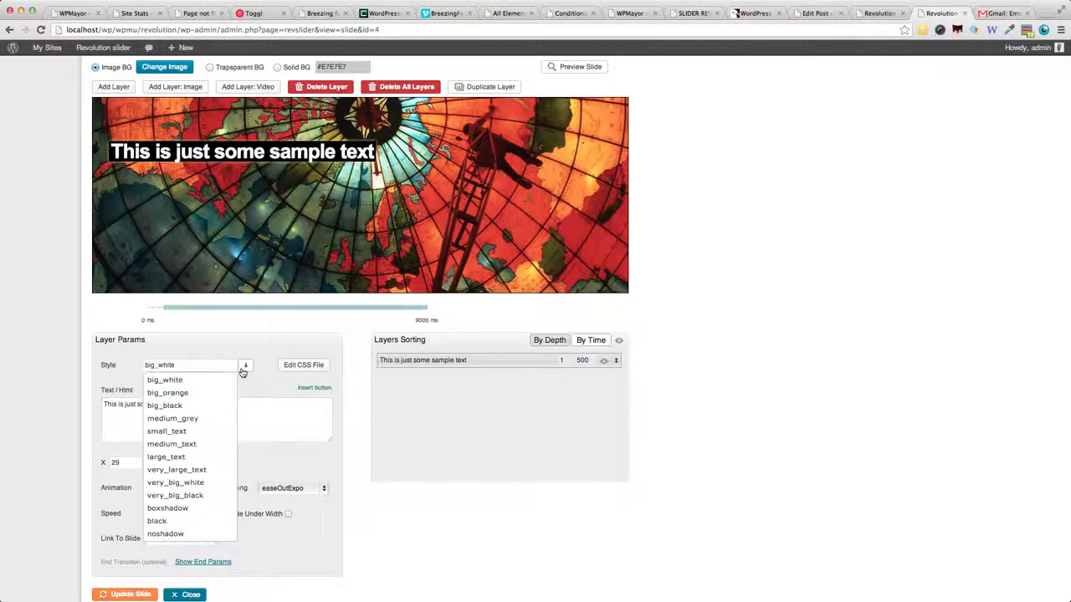
Step: Try the big_black and very_large_text styles on the caption layer and return it to big_white
{"action": "left_click", "coordinate": [222, 406]}
{"action": "left_click", "coordinate": [238, 366]}
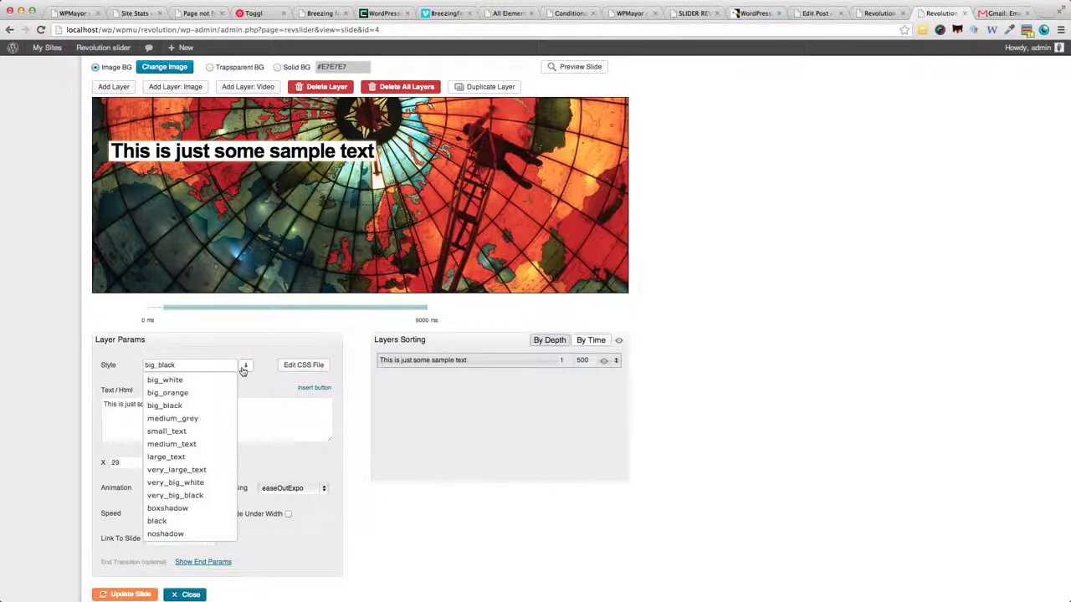
{"action": "left_click", "coordinate": [189, 470]}
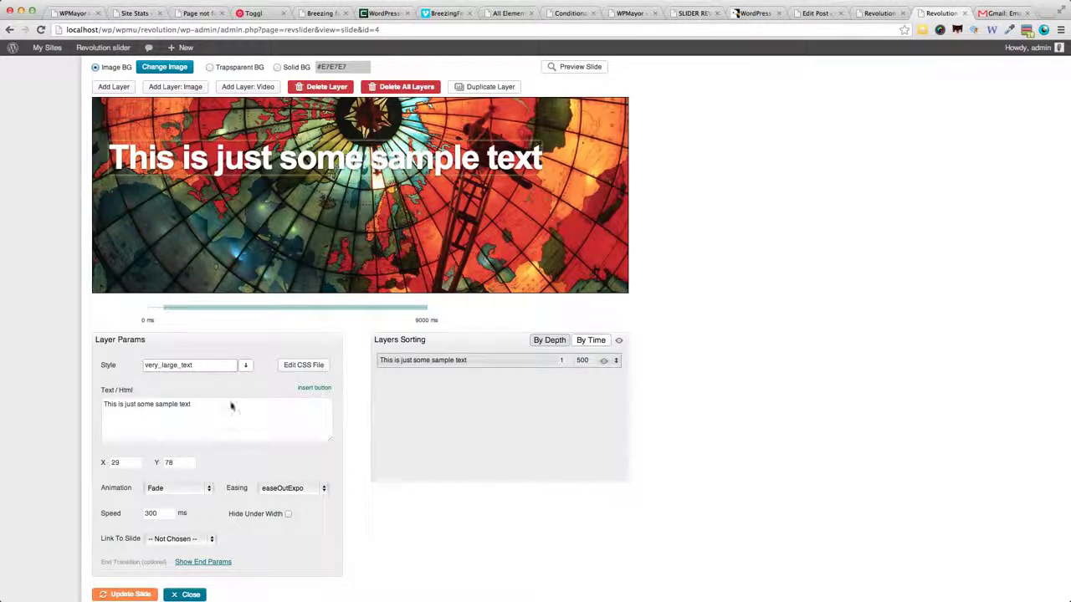
{"action": "left_click", "coordinate": [243, 366]}
{"action": "left_click", "coordinate": [216, 385]}
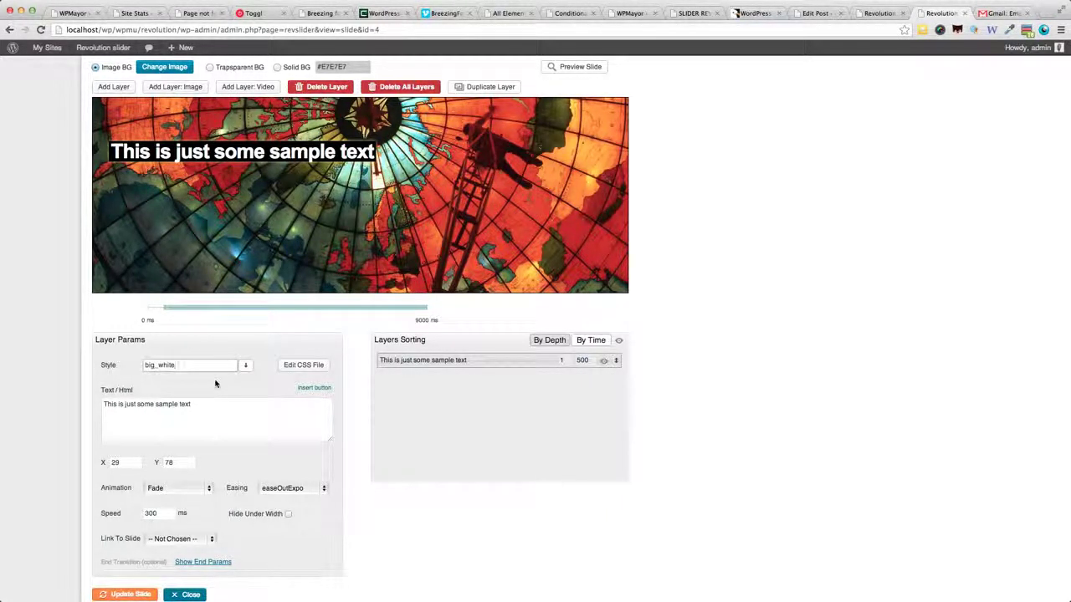
Step: Edit the captions CSS file so the big_white style's text color is green, and update the file
{"action": "left_click", "coordinate": [288, 368]}
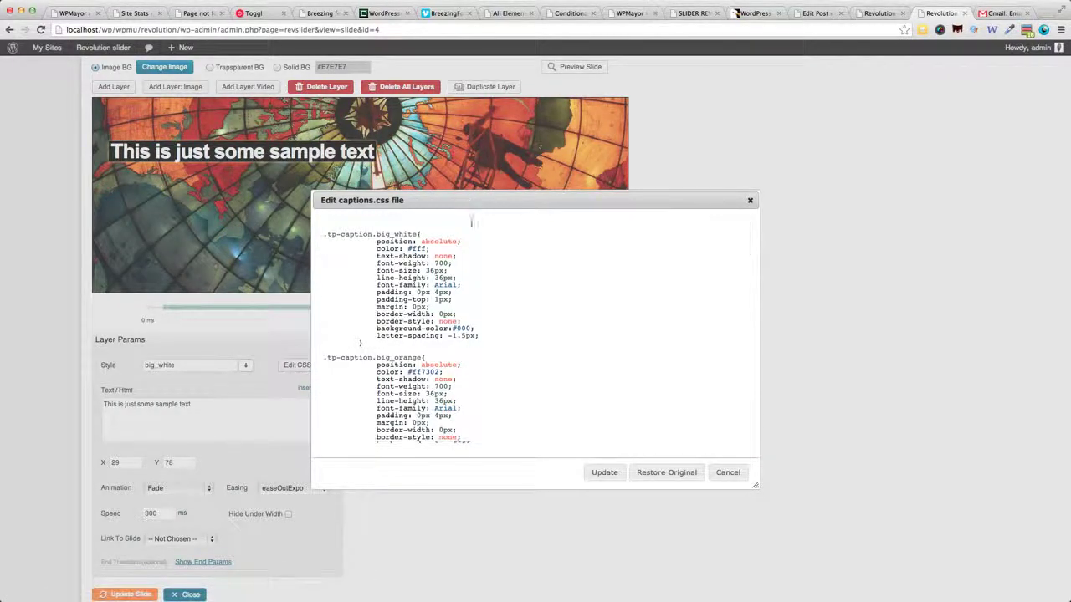
{"action": "scroll", "coordinate": [472, 238], "scroll_direction": "down", "scroll_amount": 3}
{"action": "scroll", "coordinate": [472, 238], "scroll_direction": "down", "scroll_amount": 3}
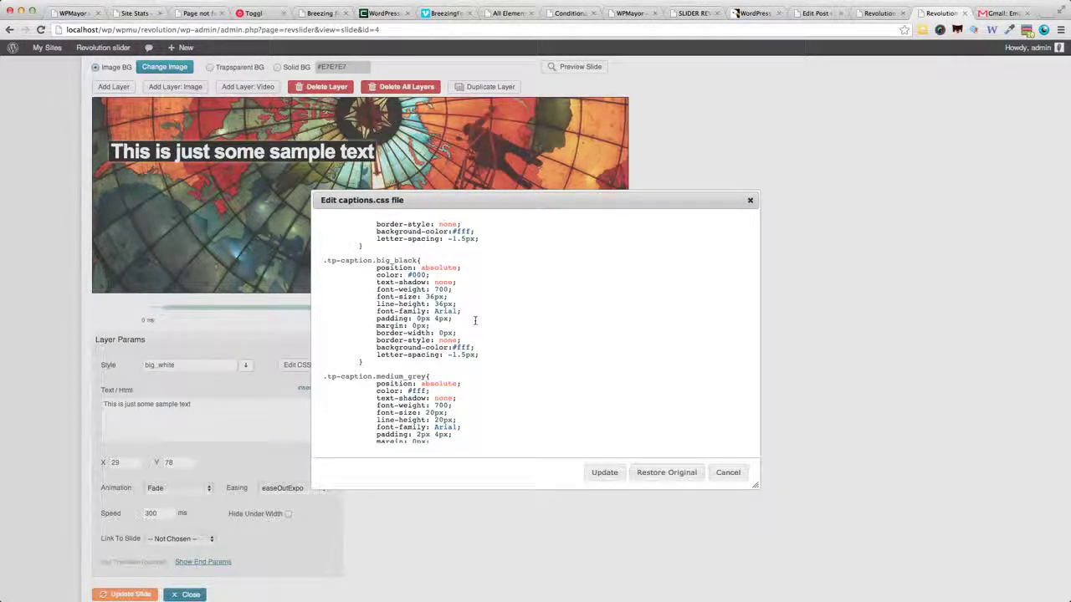
{"action": "scroll", "coordinate": [473, 320], "scroll_direction": "up", "scroll_amount": 6}
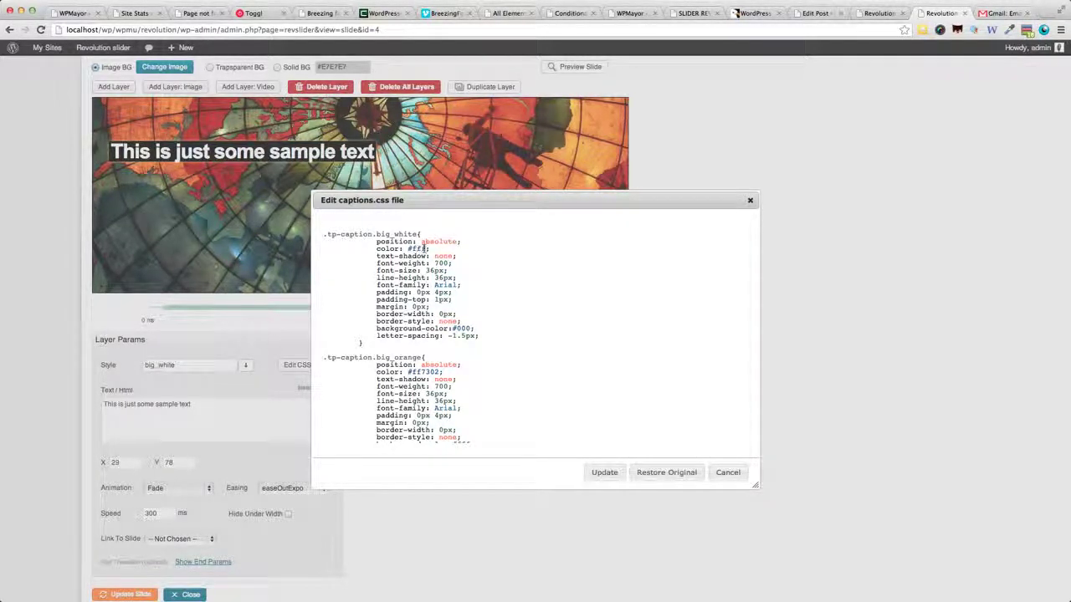
{"action": "left_click_drag", "start_coordinate": [427, 249], "coordinate": [408, 248]}
{"action": "type", "text": "green"}
{"action": "left_click", "coordinate": [605, 473]}
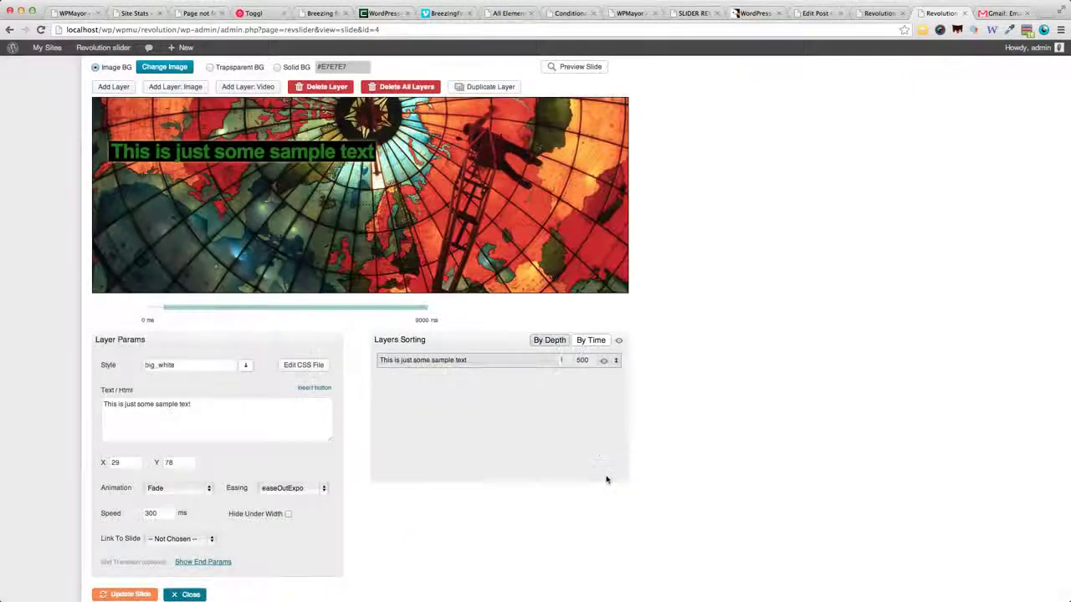
Step: Reselect the caption layer and look over its animation, easing and link-to-slide options
{"action": "left_click", "coordinate": [260, 127]}
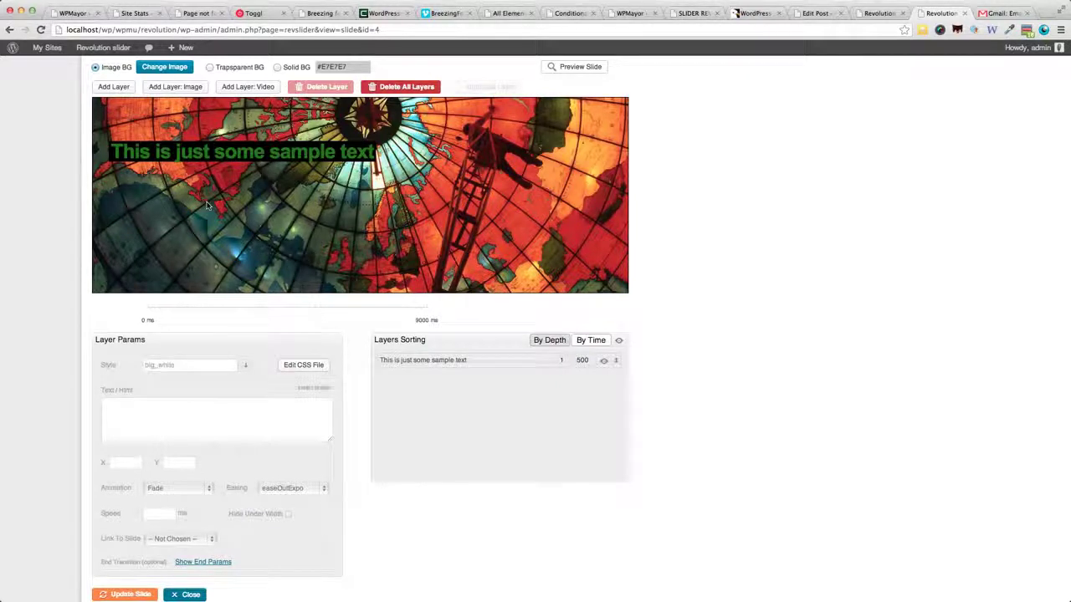
{"action": "left_click", "coordinate": [208, 156]}
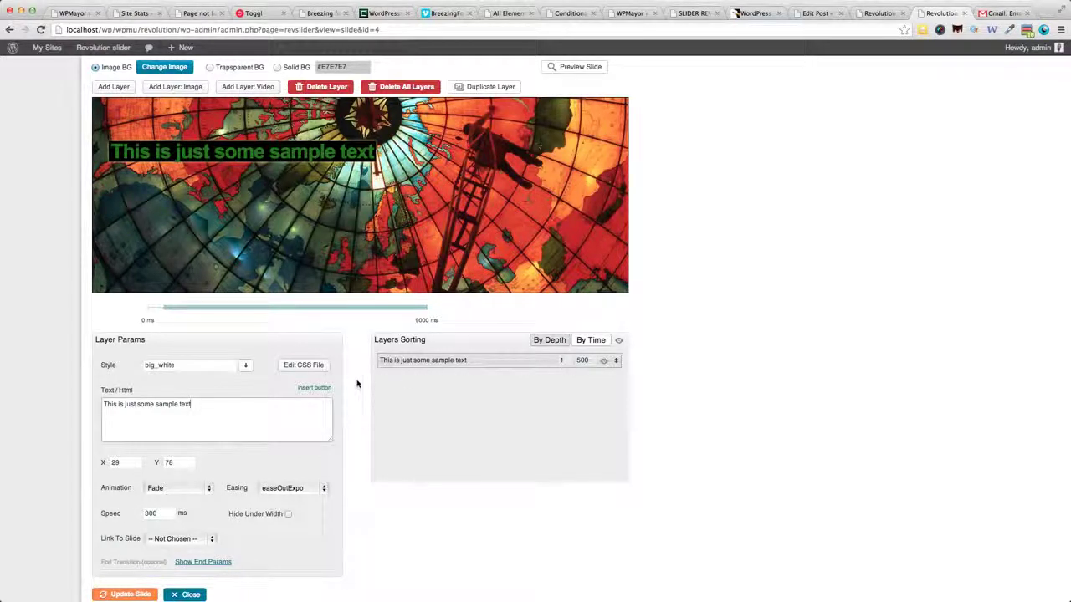
{"action": "scroll", "coordinate": [352, 452], "scroll_direction": "down", "scroll_amount": 1}
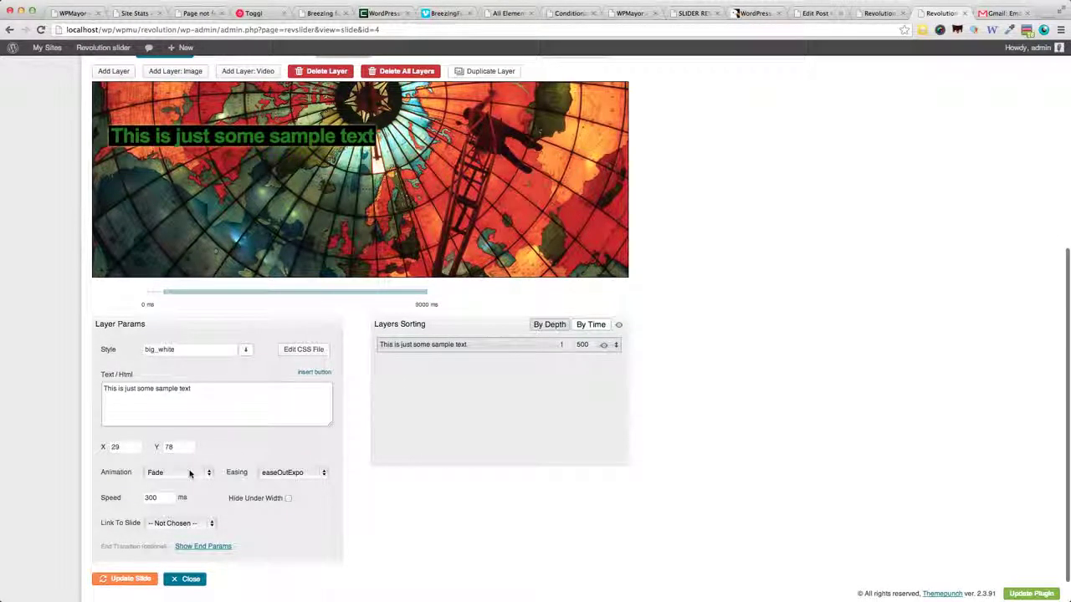
{"action": "left_click", "coordinate": [177, 473]}
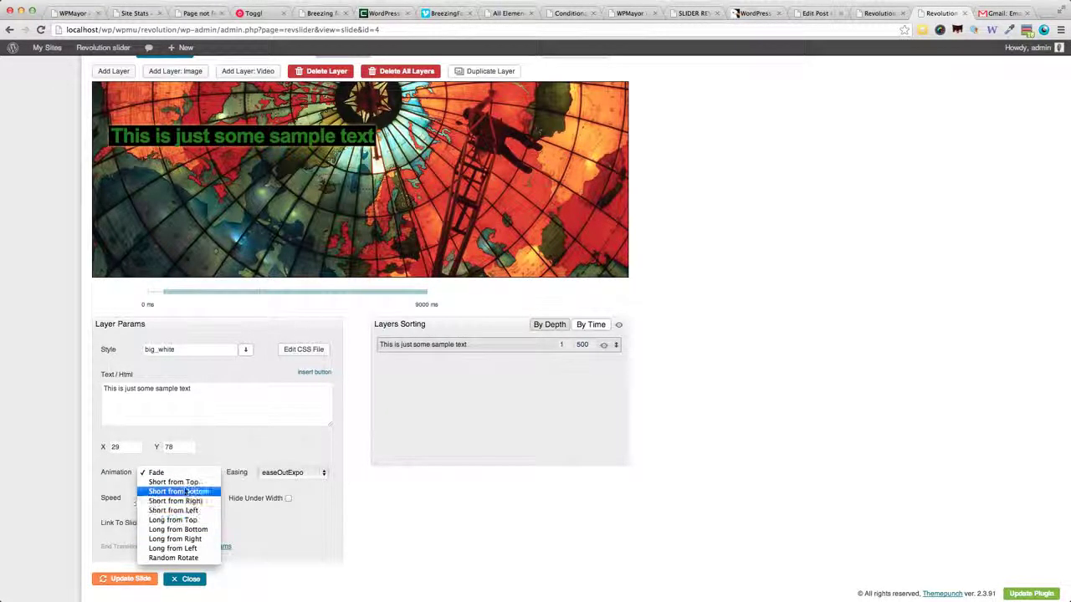
{"action": "left_click", "coordinate": [276, 473]}
{"action": "left_click", "coordinate": [282, 473]}
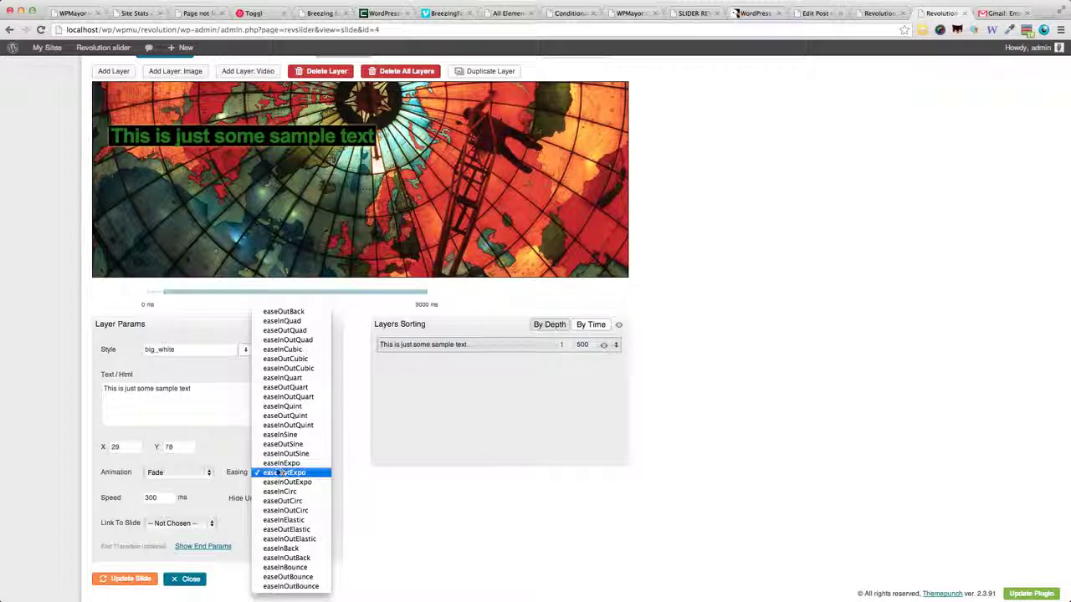
{"action": "left_click", "coordinate": [82, 456]}
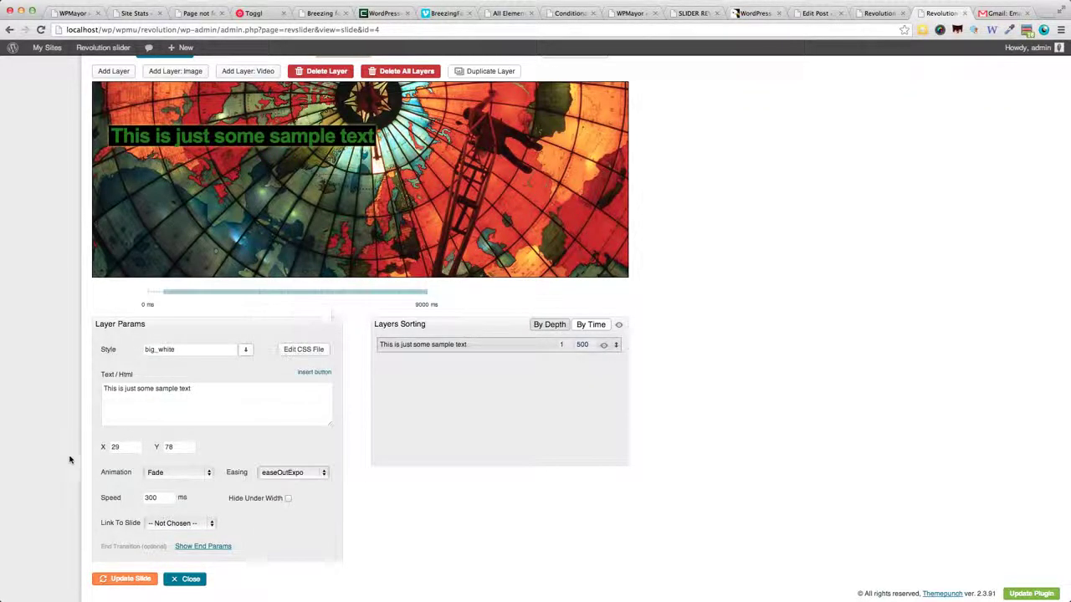
{"action": "scroll", "coordinate": [206, 501], "scroll_direction": "down", "scroll_amount": 2}
{"action": "left_click", "coordinate": [201, 491]}
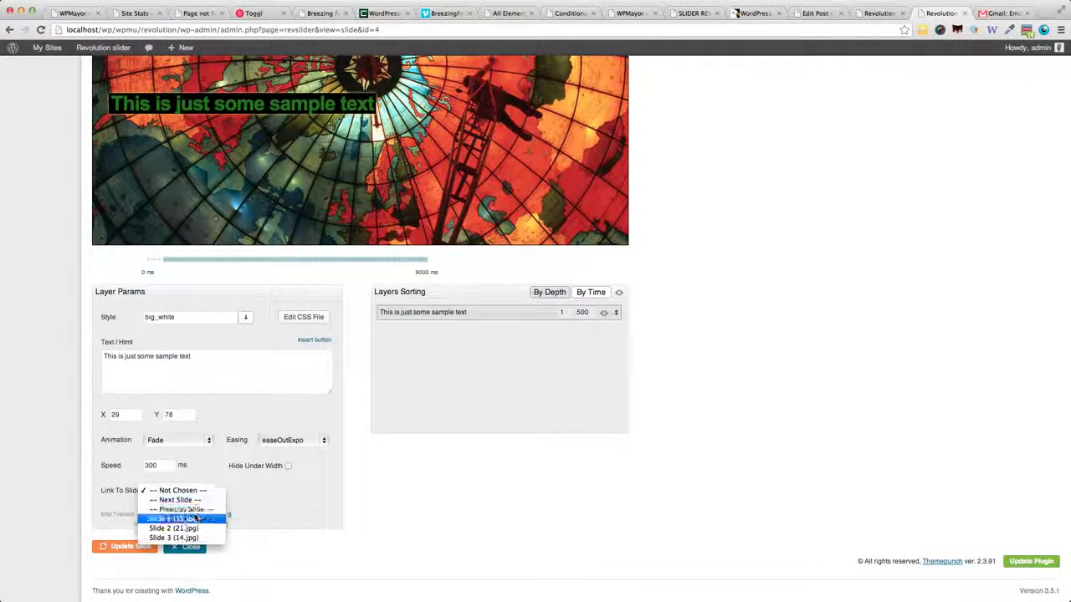
{"action": "left_click", "coordinate": [279, 493]}
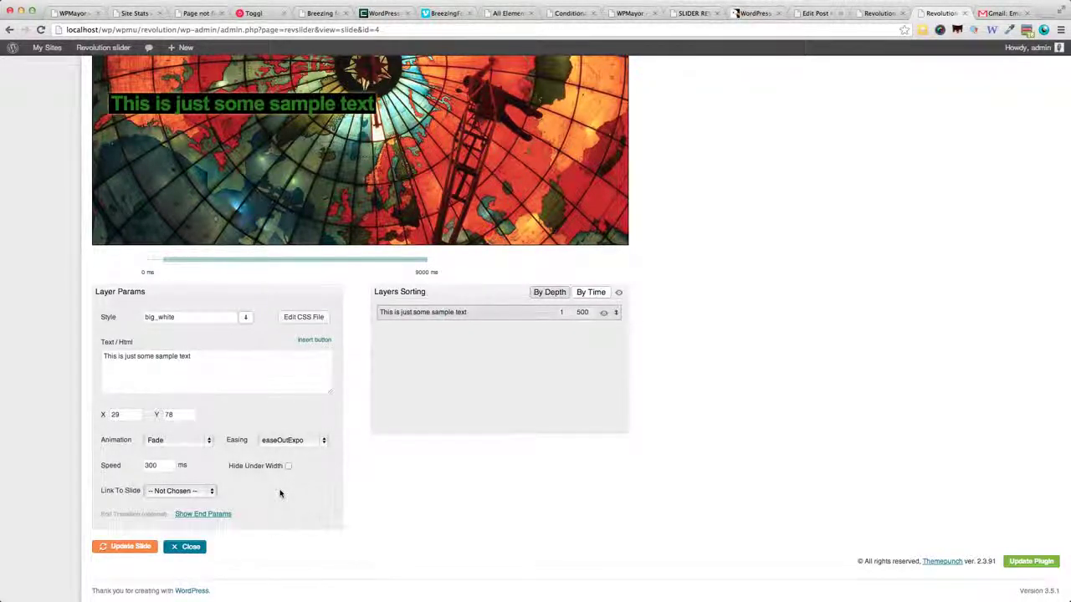
Step: Add pen1.png from the media library as an image layer and move it to about X 557, Y 148
{"action": "scroll", "coordinate": [280, 492], "scroll_direction": "up", "scroll_amount": 5}
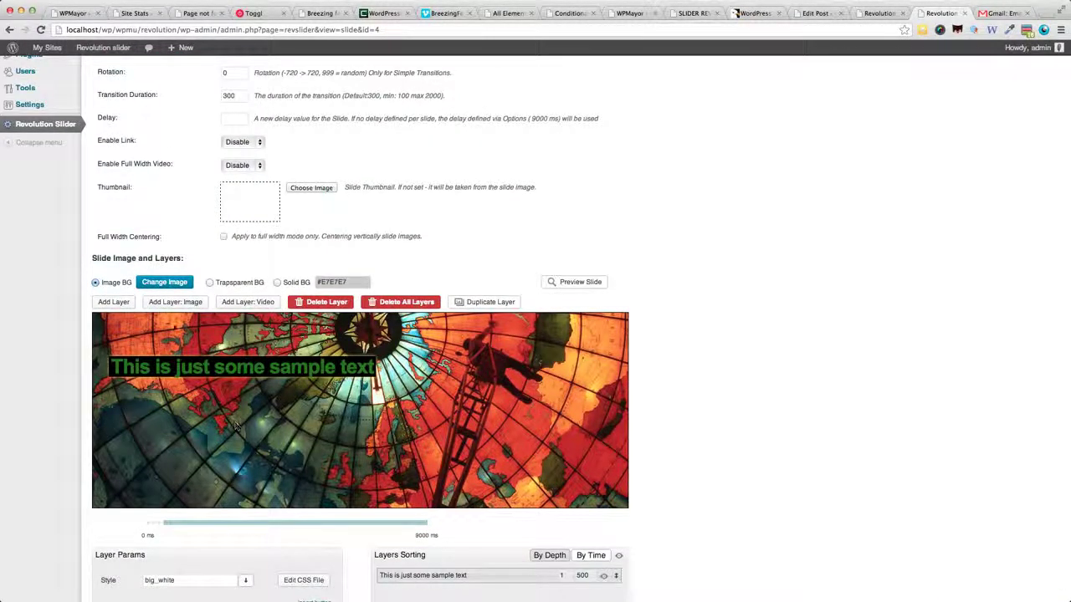
{"action": "left_click", "coordinate": [171, 302]}
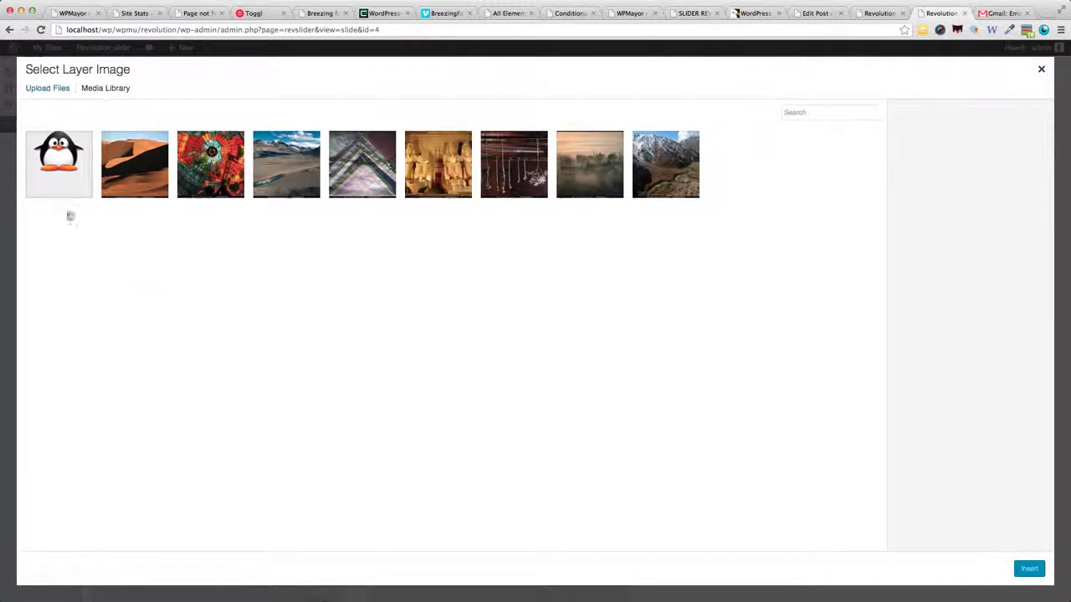
{"action": "left_click", "coordinate": [52, 179]}
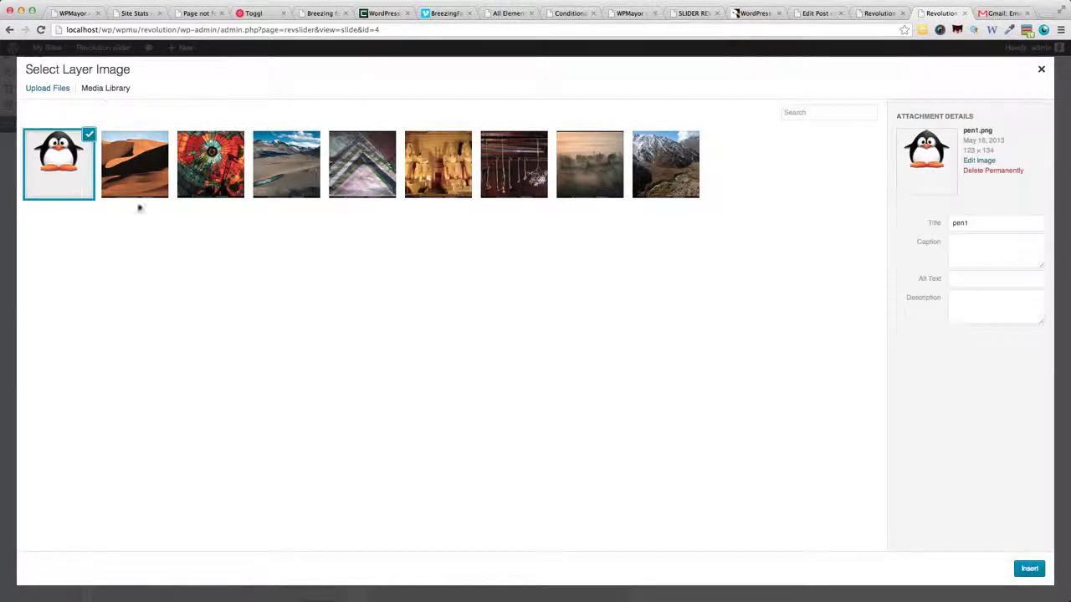
{"action": "left_click", "coordinate": [1027, 568]}
{"action": "left_click_drag", "start_coordinate": [179, 122], "coordinate": [436, 147]}
{"action": "scroll", "coordinate": [708, 247], "scroll_direction": "up", "scroll_amount": 5}
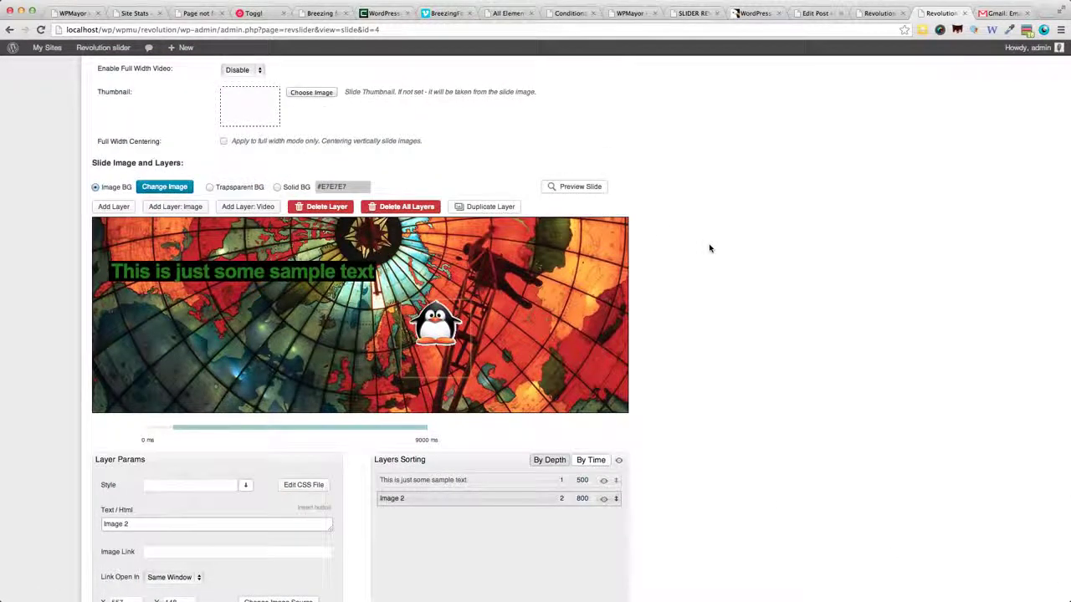
Step: Try the penguin image layer above the text layer in the sorting order, and return it below
{"action": "scroll", "coordinate": [656, 270], "scroll_direction": "down", "scroll_amount": 4}
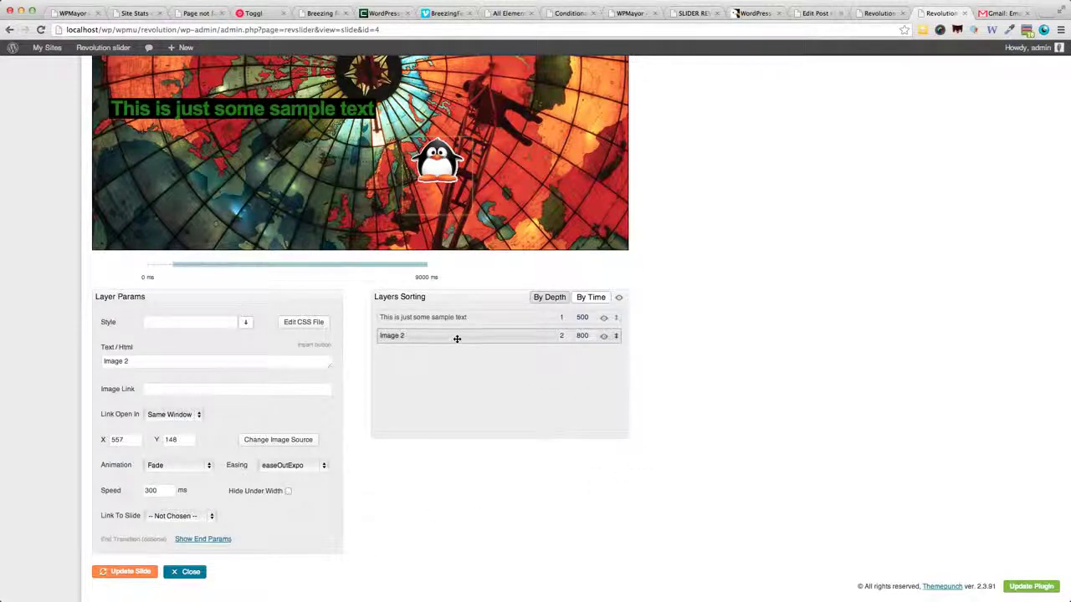
{"action": "scroll", "coordinate": [454, 334], "scroll_direction": "down", "scroll_amount": 1}
{"action": "left_click_drag", "start_coordinate": [455, 323], "coordinate": [458, 292]}
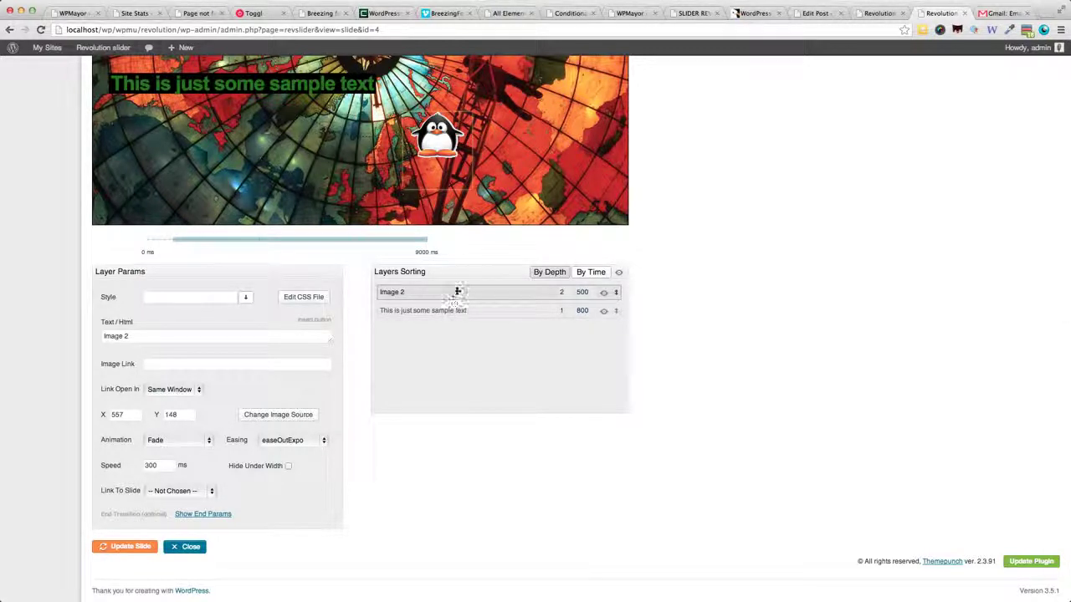
{"action": "left_click_drag", "start_coordinate": [457, 291], "coordinate": [459, 318]}
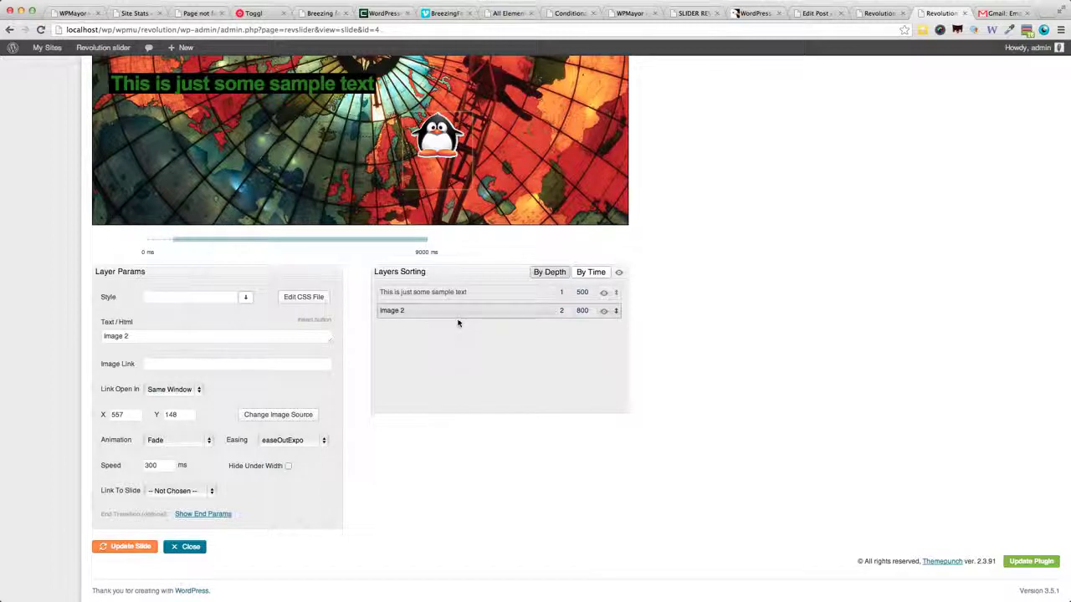
Step: Preview the slide with its sample text and penguin image layers, and close the preview
{"action": "scroll", "coordinate": [638, 323], "scroll_direction": "up", "scroll_amount": 3}
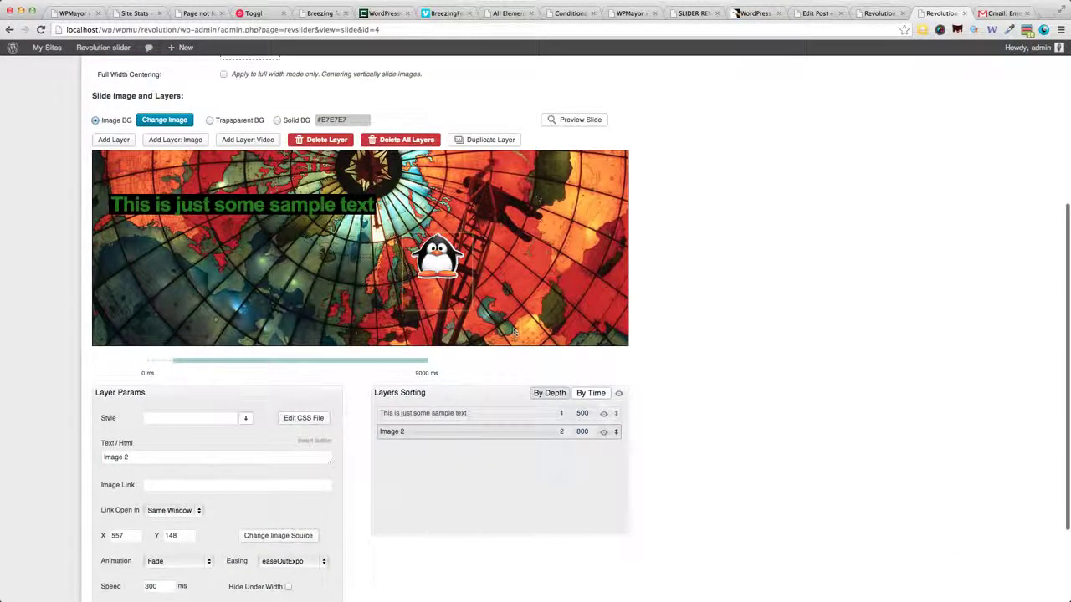
{"action": "left_click", "coordinate": [574, 122]}
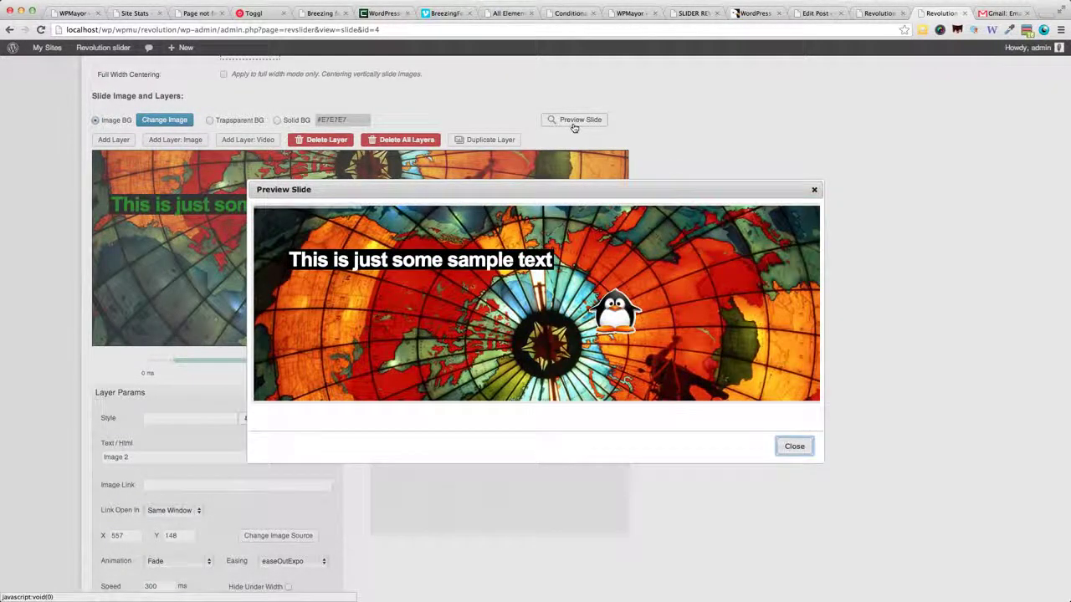
{"action": "mouse_move", "coordinate": [624, 317]}
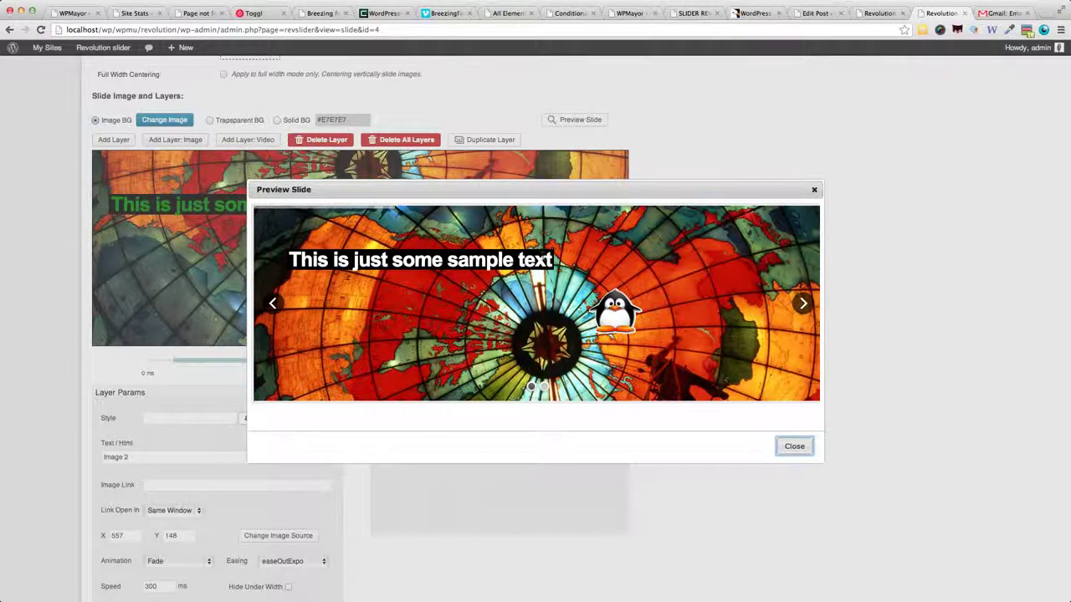
{"action": "left_click", "coordinate": [814, 191]}
Step: Move the penguin image layer to about X 536, Y 150 and set its animation to Long from Right
{"action": "mouse_move", "coordinate": [445, 259]}
{"action": "left_mouse_down"}
{"action": "mouse_move", "coordinate": [664, 261]}
{"action": "mouse_move", "coordinate": [651, 270]}
{"action": "mouse_move", "coordinate": [434, 268]}
{"action": "left_mouse_up"}
{"action": "left_click", "coordinate": [159, 562]}
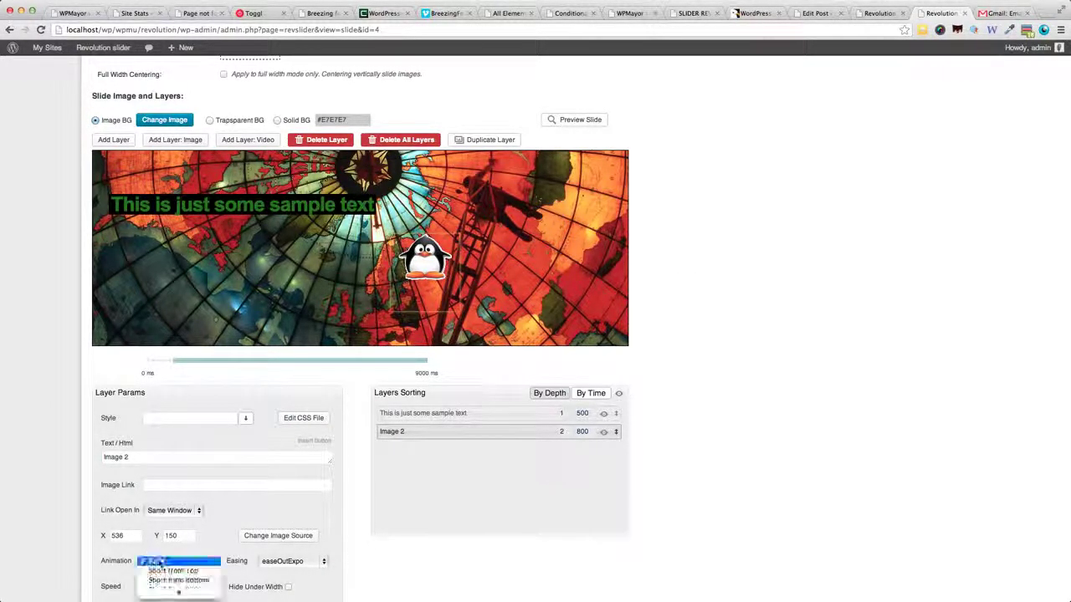
{"action": "left_click", "coordinate": [60, 502]}
{"action": "scroll", "coordinate": [60, 502], "scroll_direction": "down", "scroll_amount": 1}
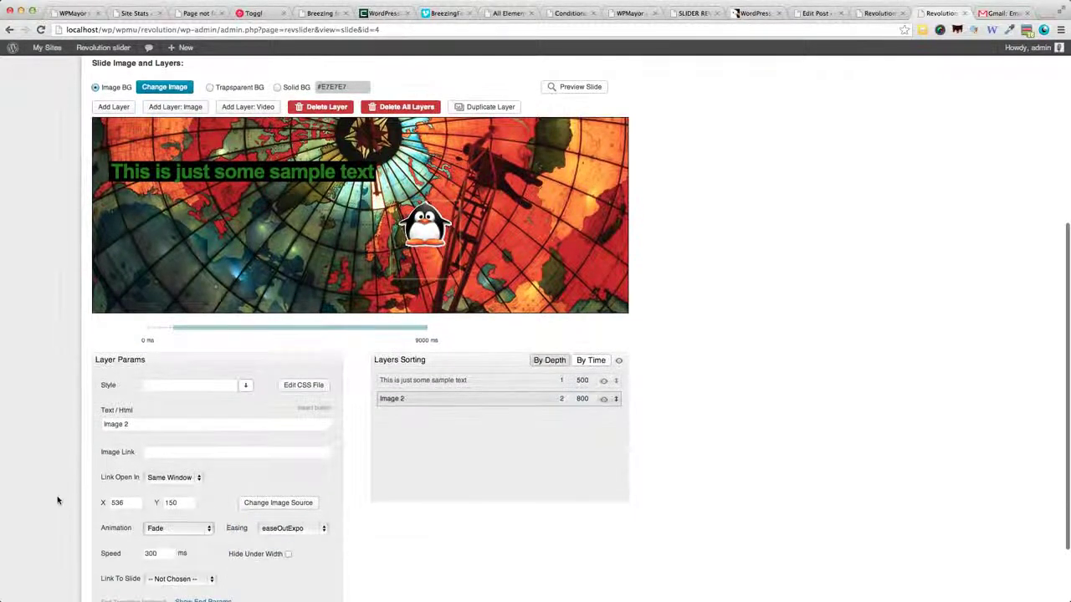
{"action": "left_click", "coordinate": [188, 530]}
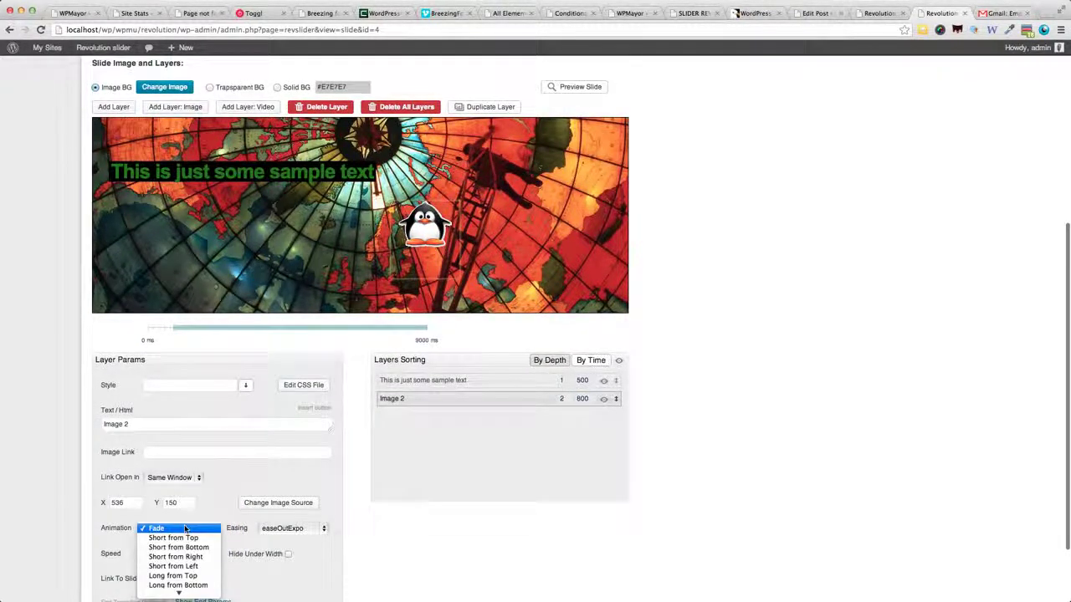
{"action": "left_click", "coordinate": [190, 574]}
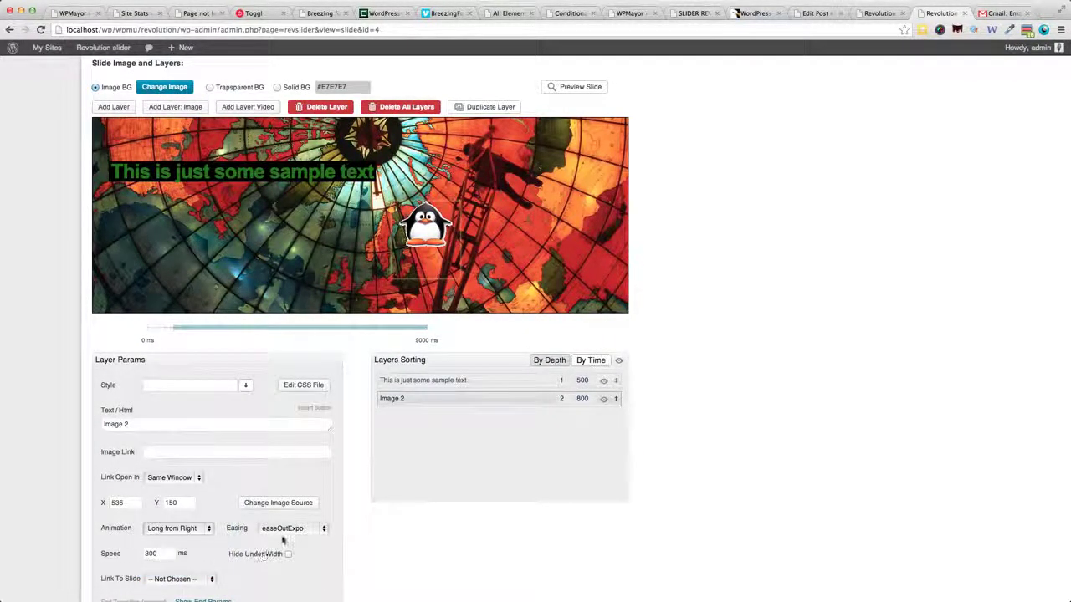
Step: Set the penguin image layer's easing to easeInElastic
{"action": "left_click", "coordinate": [284, 529]}
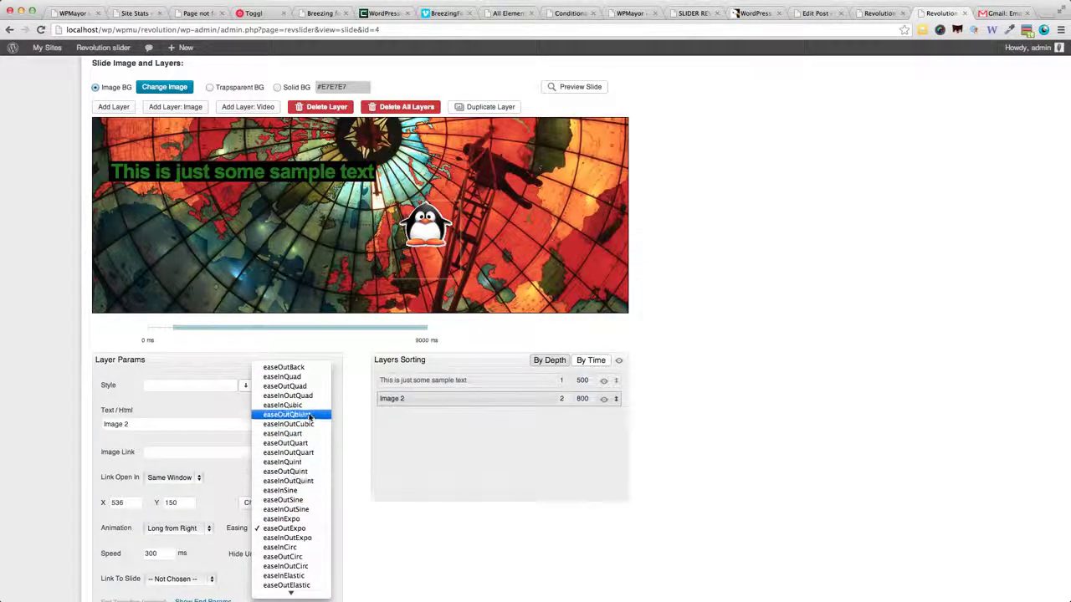
{"action": "scroll", "coordinate": [294, 486], "scroll_direction": "down", "scroll_amount": 2}
{"action": "scroll", "coordinate": [295, 485], "scroll_direction": "down", "scroll_amount": 2}
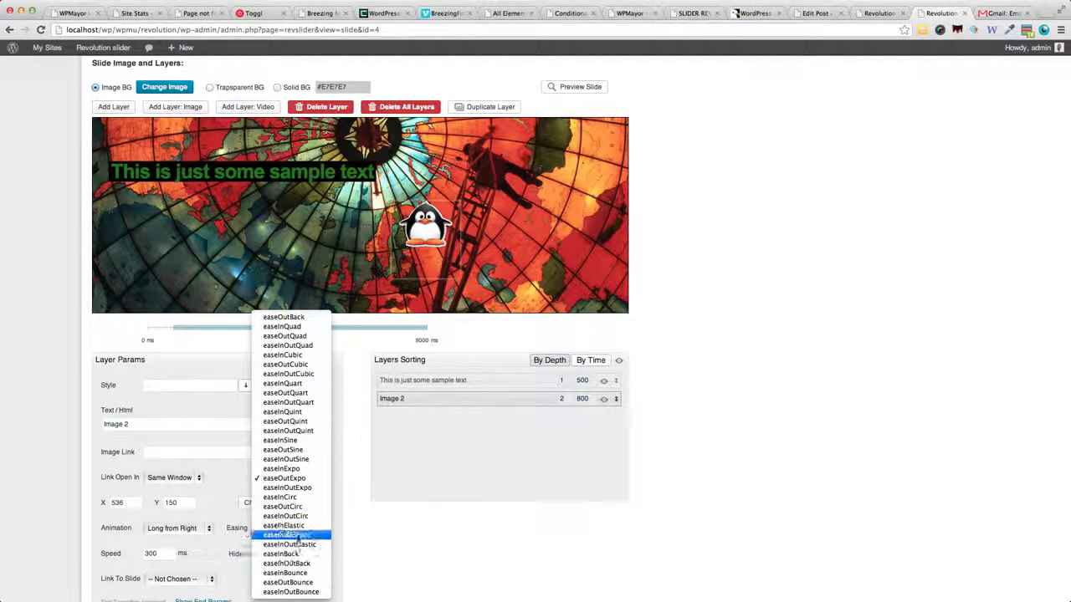
{"action": "left_click", "coordinate": [299, 527]}
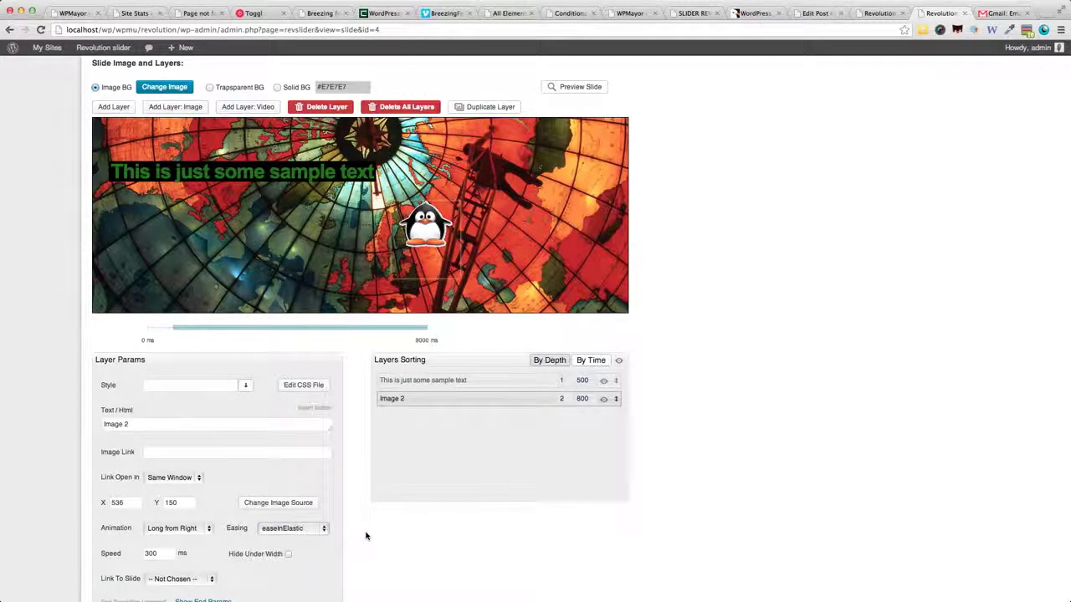
Step: Preview the slide to check the penguin's animation and easing, and close the preview
{"action": "scroll", "coordinate": [365, 530], "scroll_direction": "down", "scroll_amount": 3}
{"action": "scroll", "coordinate": [365, 536], "scroll_direction": "up", "scroll_amount": 5}
{"action": "left_click", "coordinate": [584, 158]}
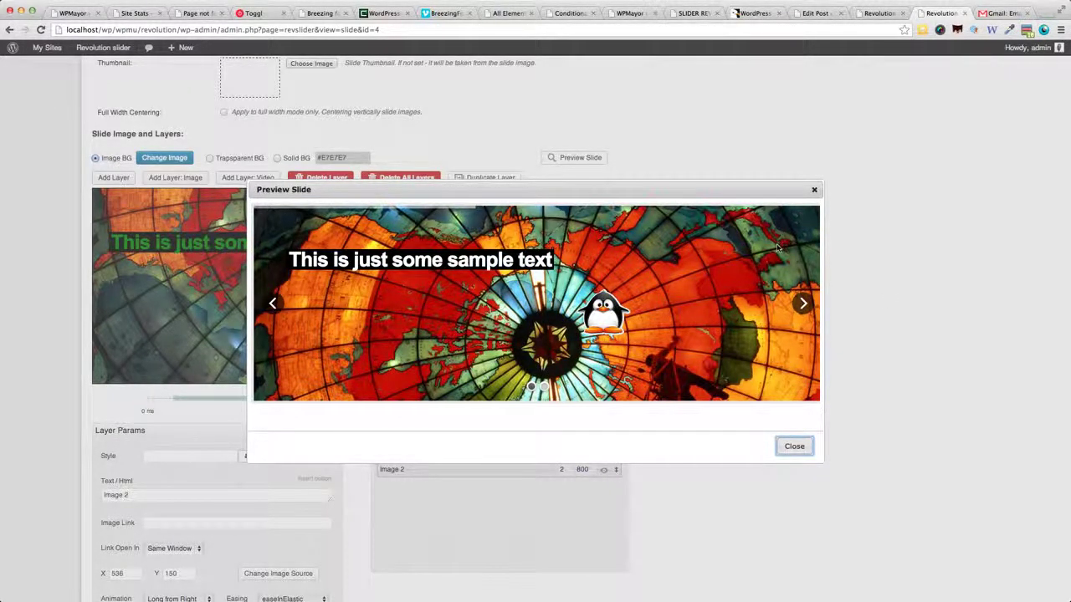
{"action": "left_click", "coordinate": [815, 194]}
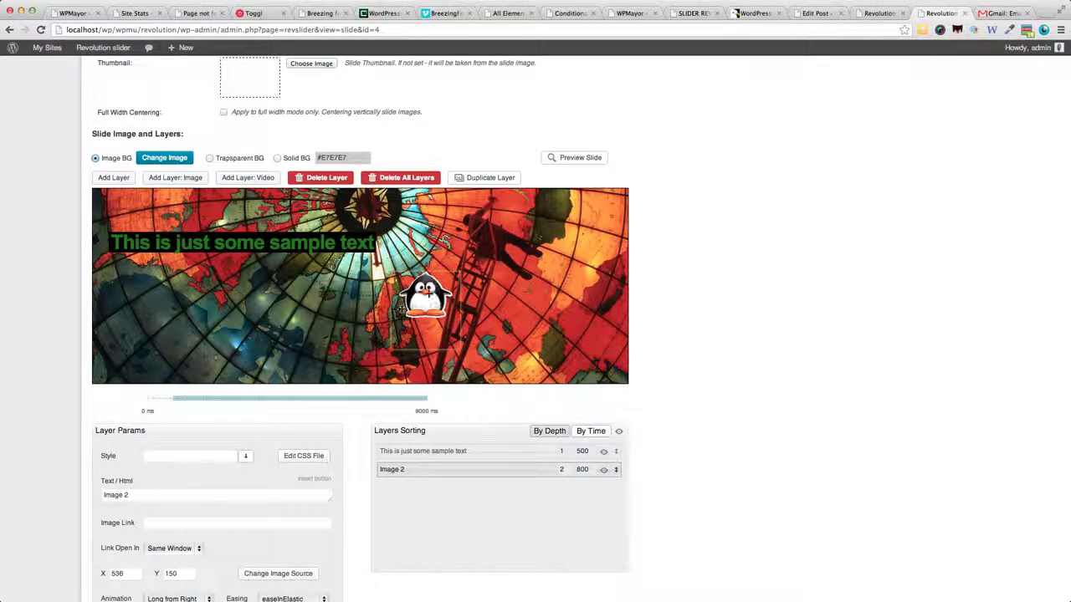
Step: Move the penguin to about X 760, Y 38, and add YouTube video KaOC9danxNo as a 320 by 240 video layer
{"action": "left_click_drag", "start_coordinate": [425, 298], "coordinate": [550, 235]}
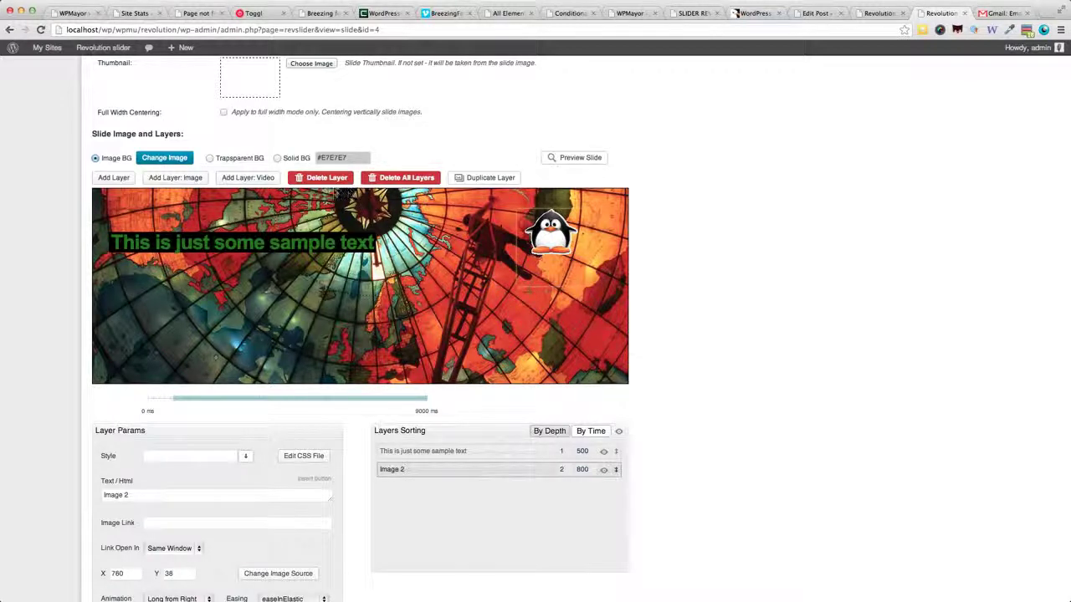
{"action": "left_click", "coordinate": [249, 179]}
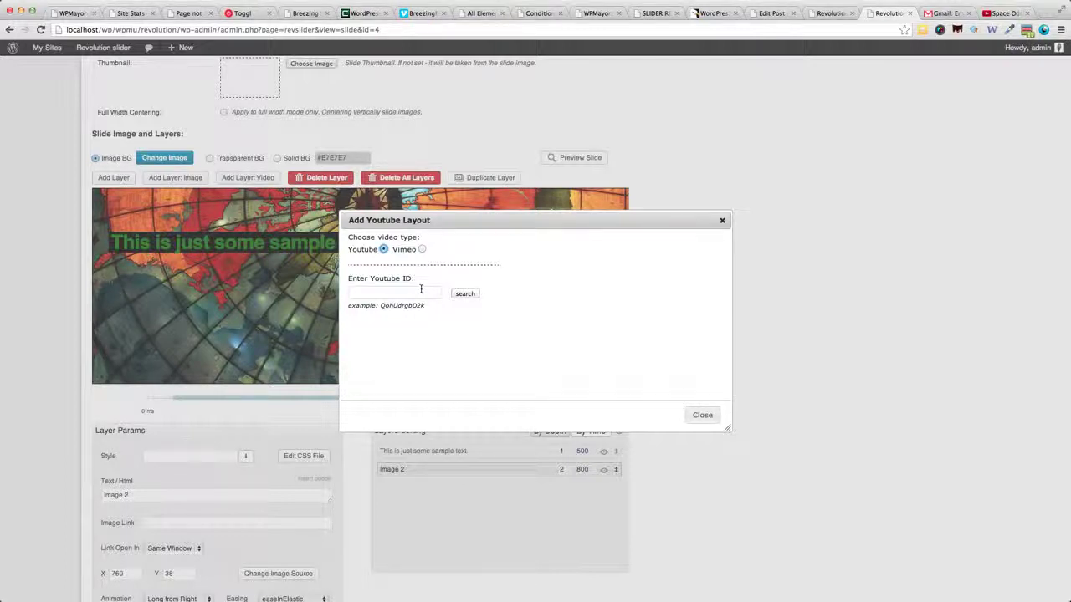
{"action": "left_click", "coordinate": [417, 290]}
{"action": "type", "text": "KaOC9danxNo"}
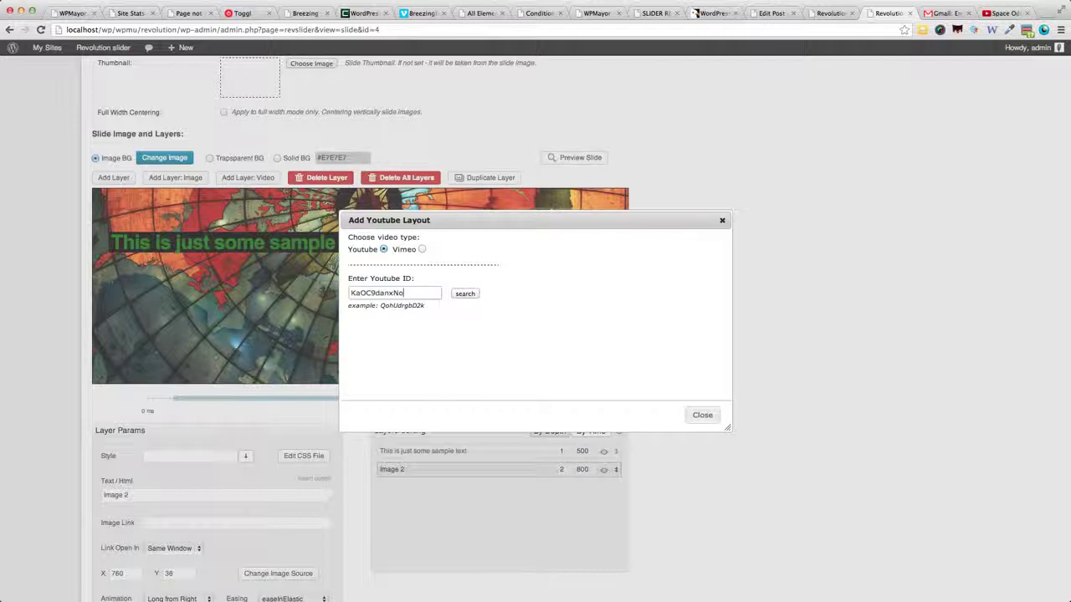
{"action": "left_click", "coordinate": [465, 295]}
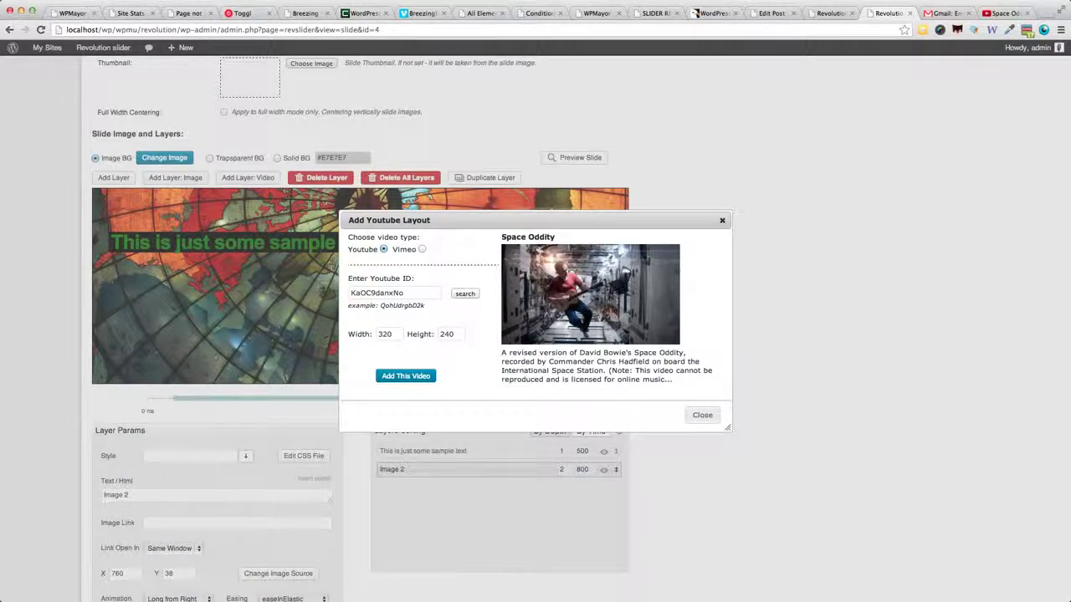
{"action": "left_click", "coordinate": [401, 377]}
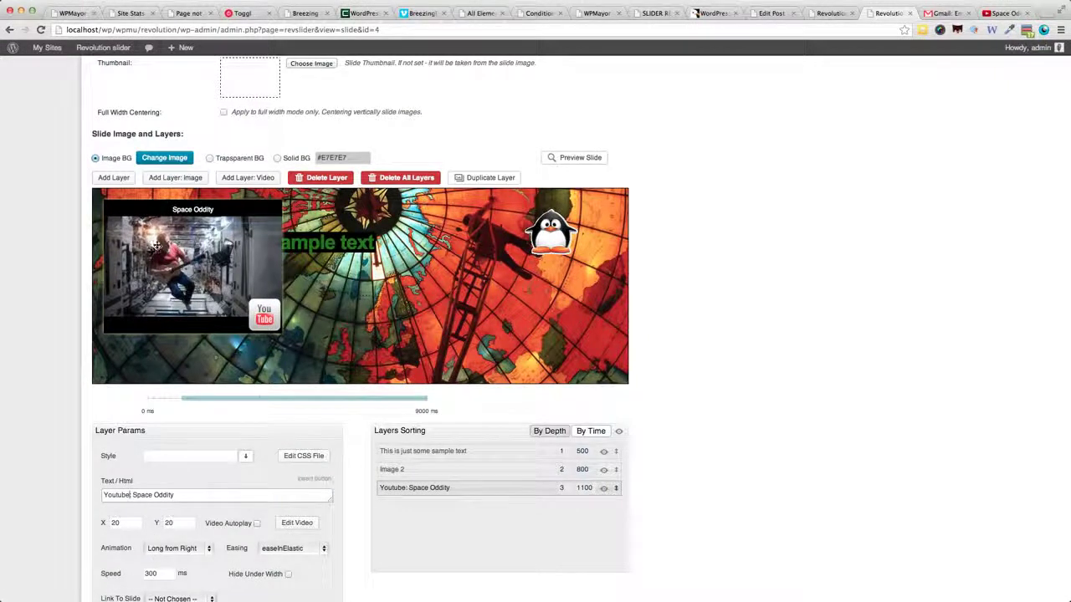
Step: Move the video layer to about X 590, Y 53 and place the penguin below the sample text
{"action": "left_click_drag", "start_coordinate": [148, 236], "coordinate": [433, 280]}
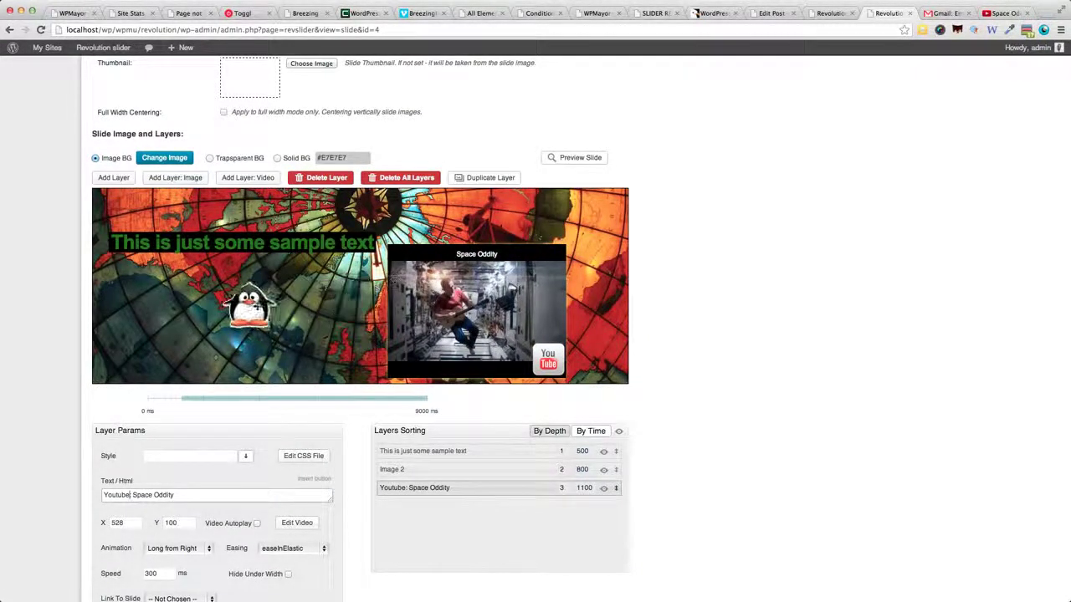
{"action": "left_click_drag", "start_coordinate": [474, 314], "coordinate": [508, 287]}
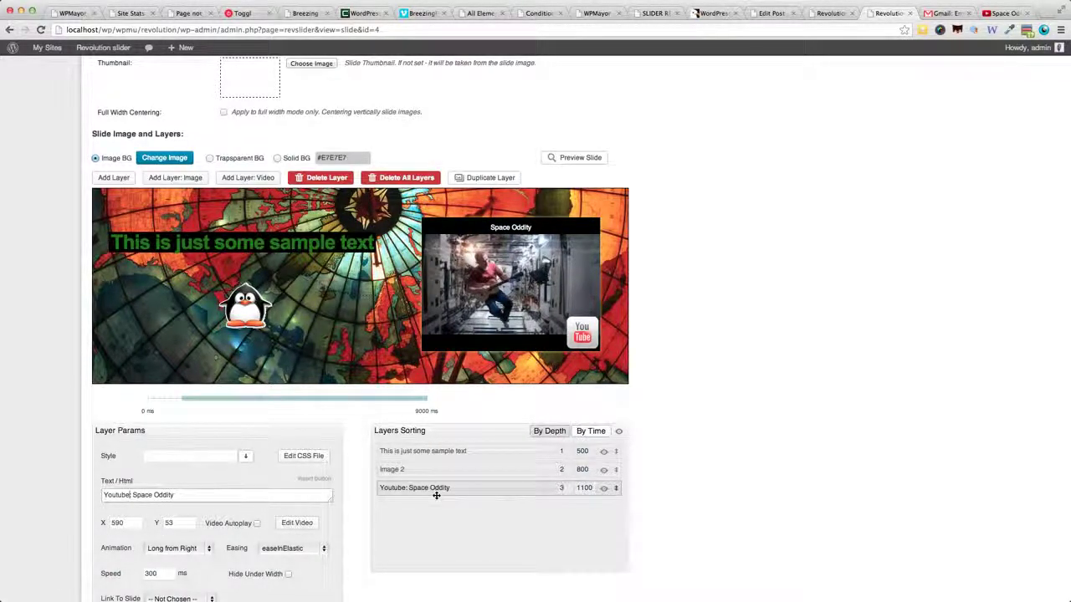
{"action": "left_click_drag", "start_coordinate": [435, 490], "coordinate": [437, 472]}
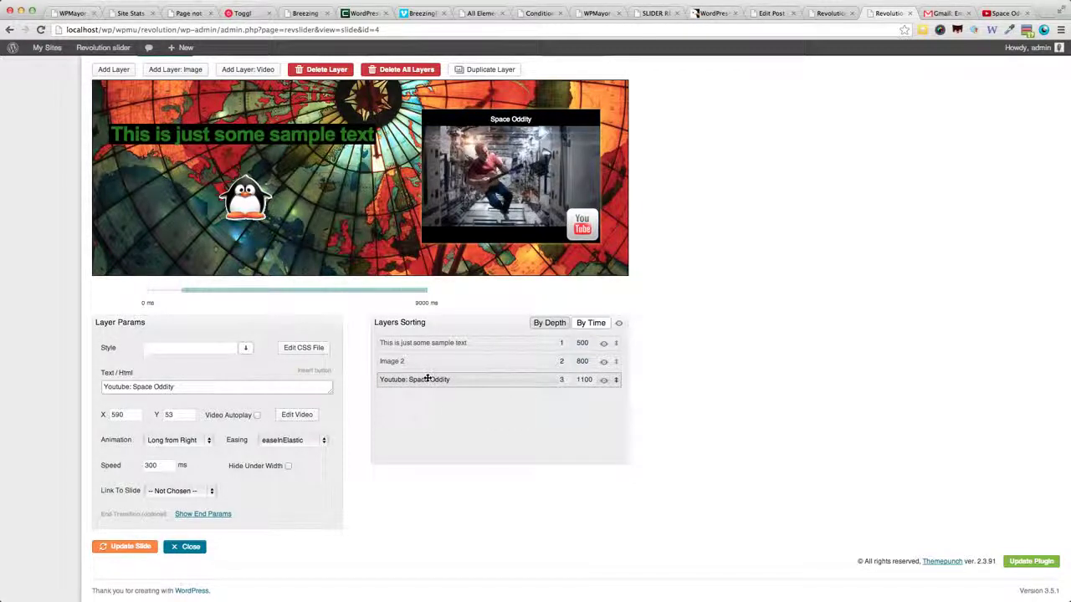
Step: Preview the slide, play and pause the embedded YouTube video, and close the preview
{"action": "scroll", "coordinate": [741, 443], "scroll_direction": "up", "scroll_amount": 4}
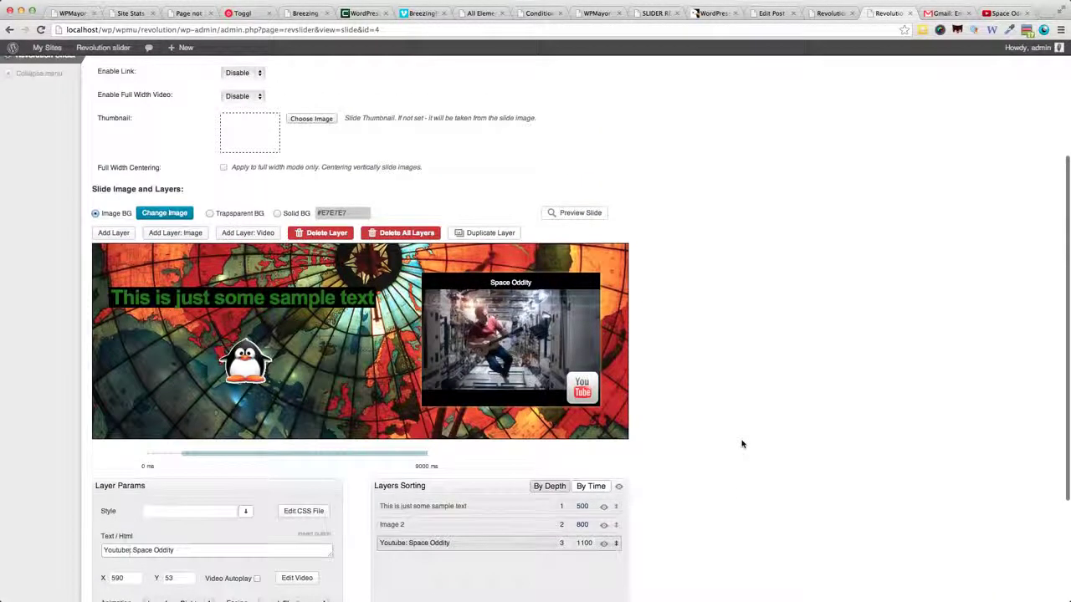
{"action": "left_click", "coordinate": [572, 212]}
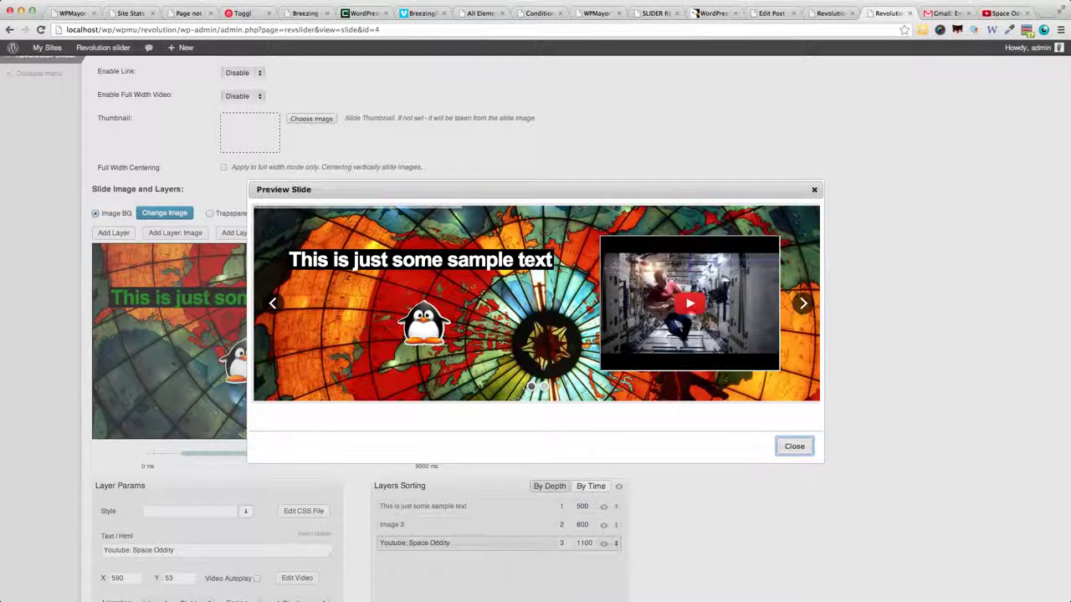
{"action": "left_click", "coordinate": [684, 307]}
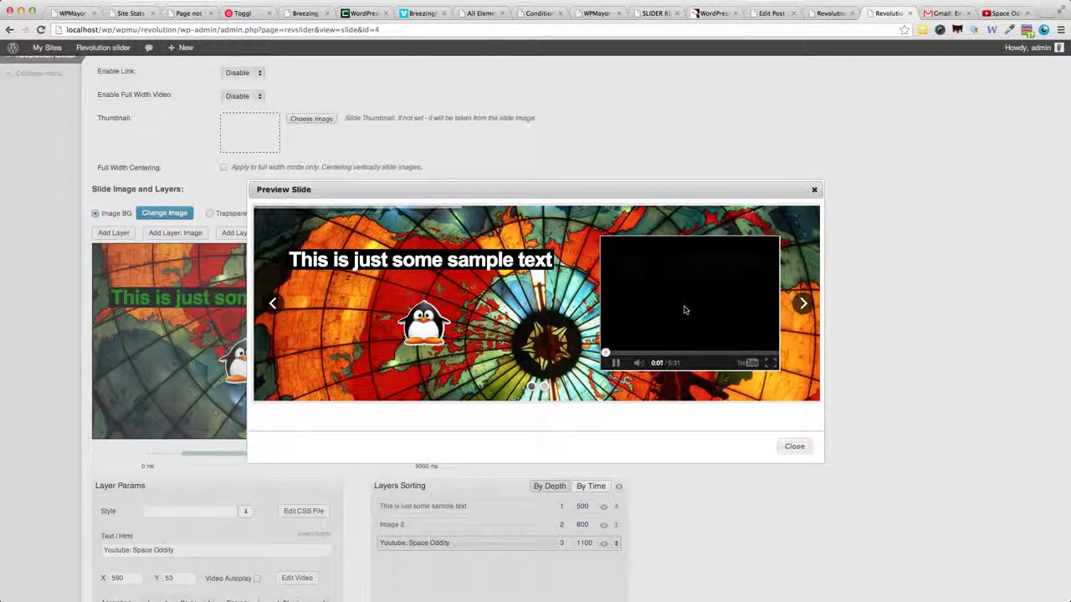
{"action": "left_click", "coordinate": [618, 363]}
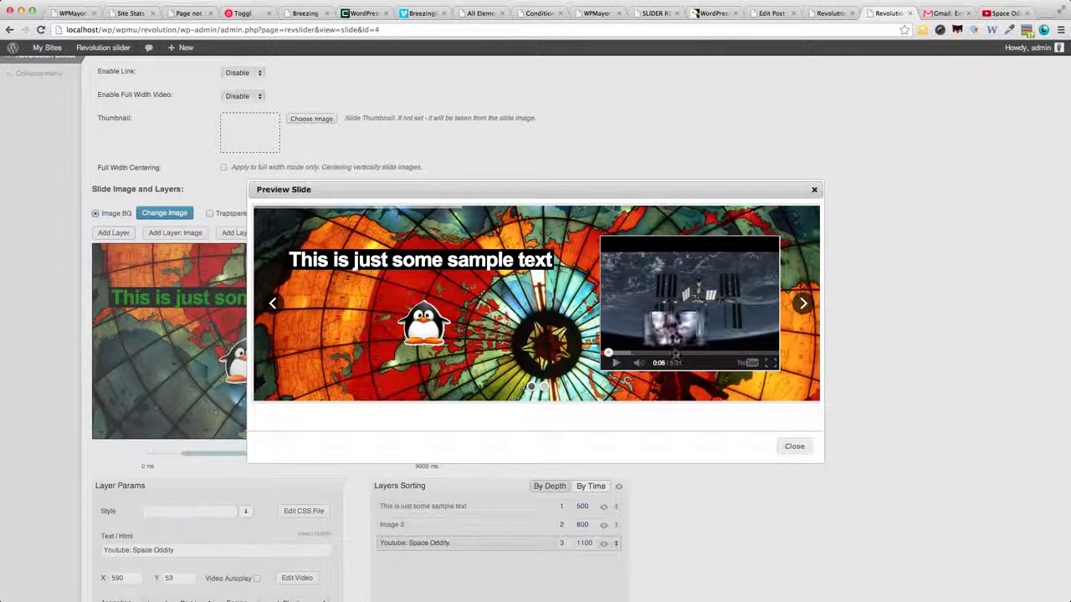
{"action": "left_click", "coordinate": [814, 189]}
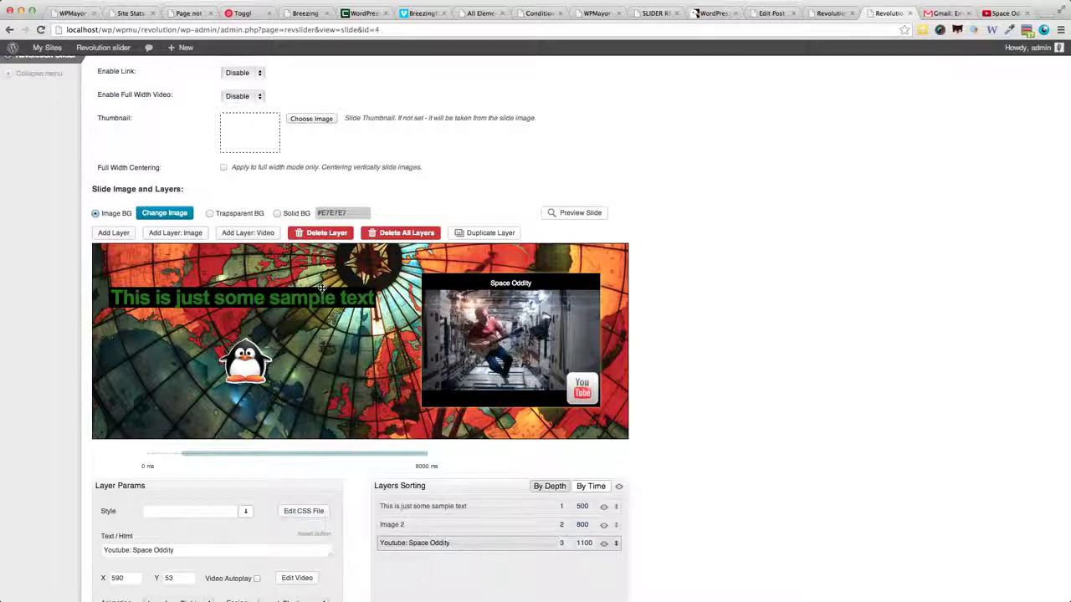
Step: Look over the Slider Revolution plugin's CodeCanyon page, including its license prices, purchases, buyer ratings and reviews
{"action": "scroll", "coordinate": [727, 253], "scroll_direction": "down", "scroll_amount": 2}
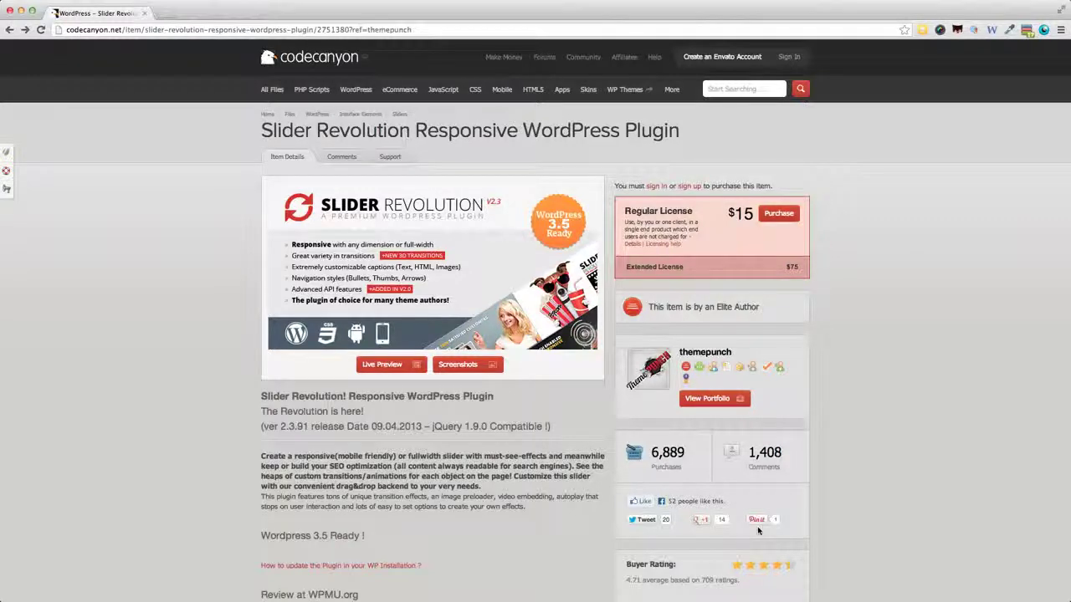
{"action": "scroll", "coordinate": [759, 530], "scroll_direction": "down", "scroll_amount": 1}
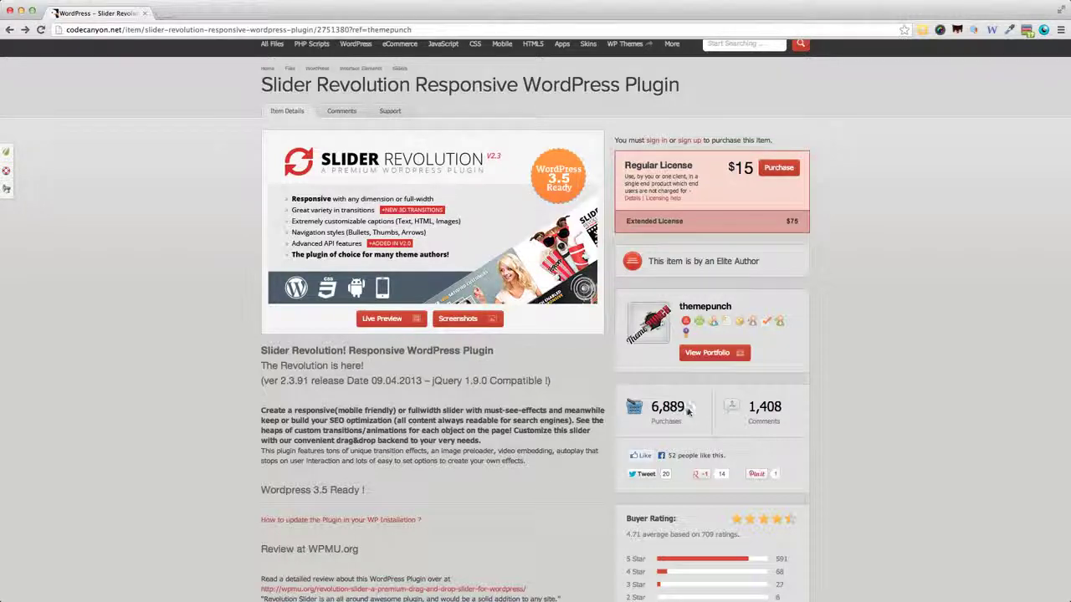
{"action": "scroll", "coordinate": [645, 456], "scroll_direction": "down", "scroll_amount": 4}
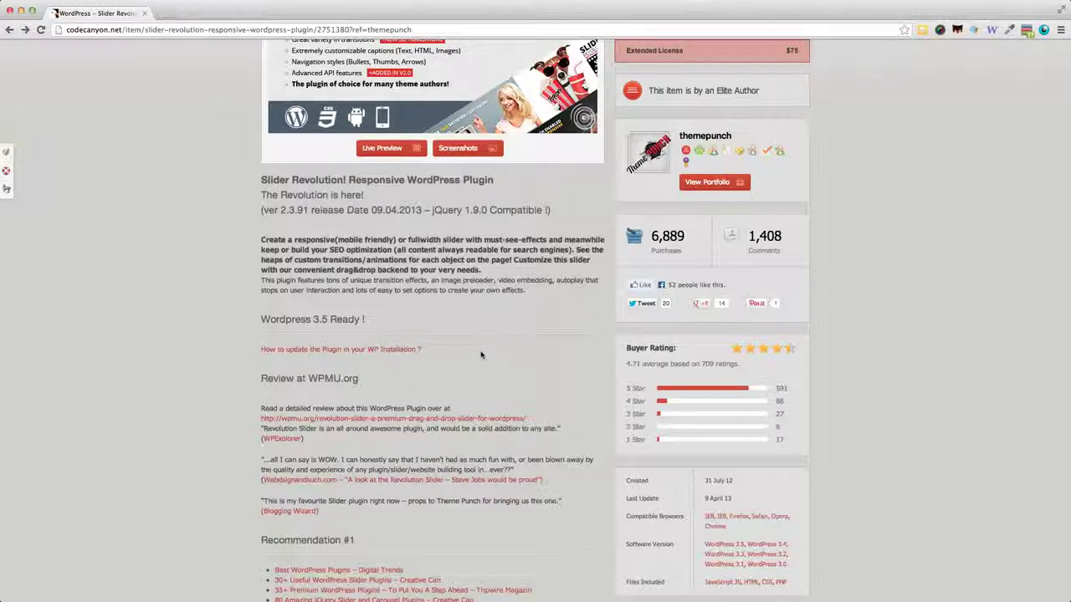
{"action": "scroll", "coordinate": [488, 365], "scroll_direction": "up", "scroll_amount": 5}
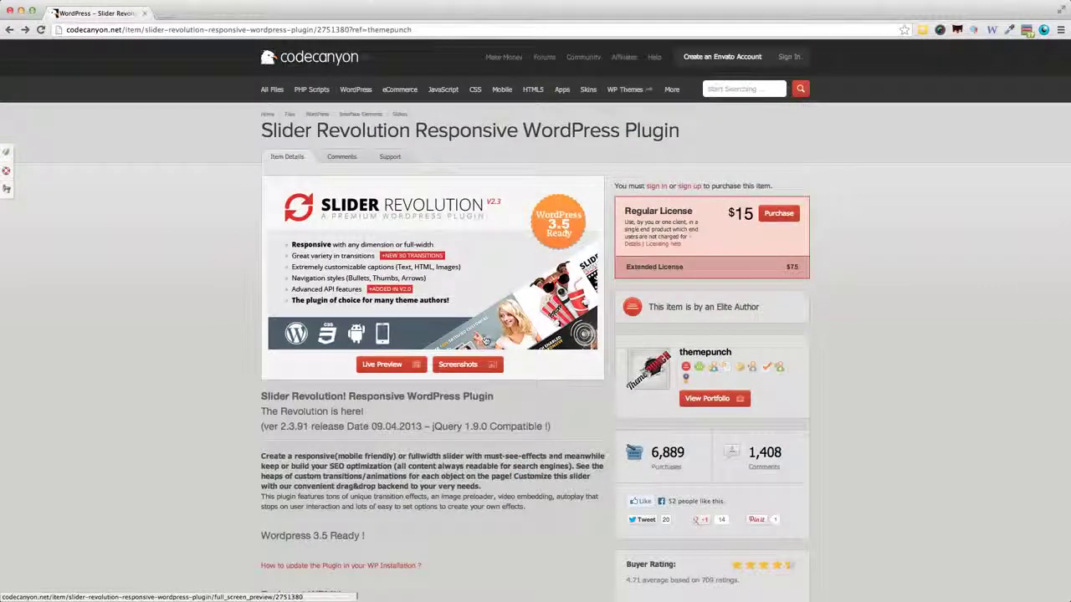